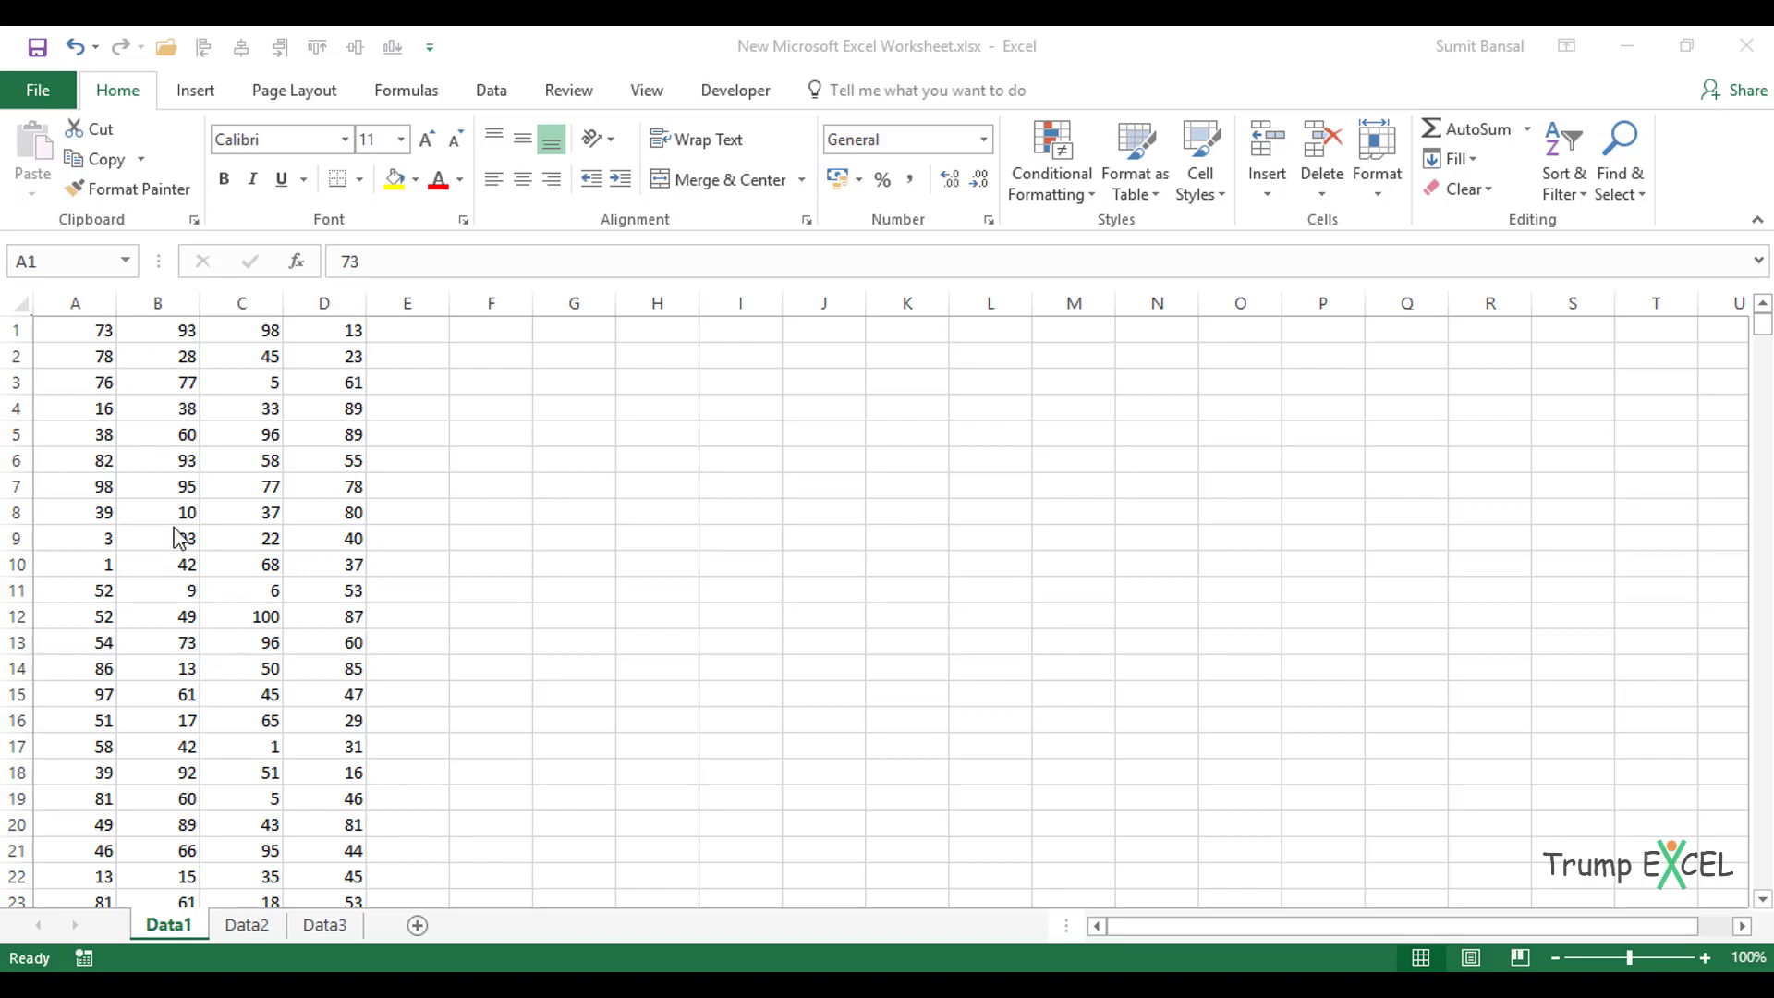
Scroll the sheet and drag-select the number block across columns A to D, then return to A1.
scroll(245, 580, "down", 4)
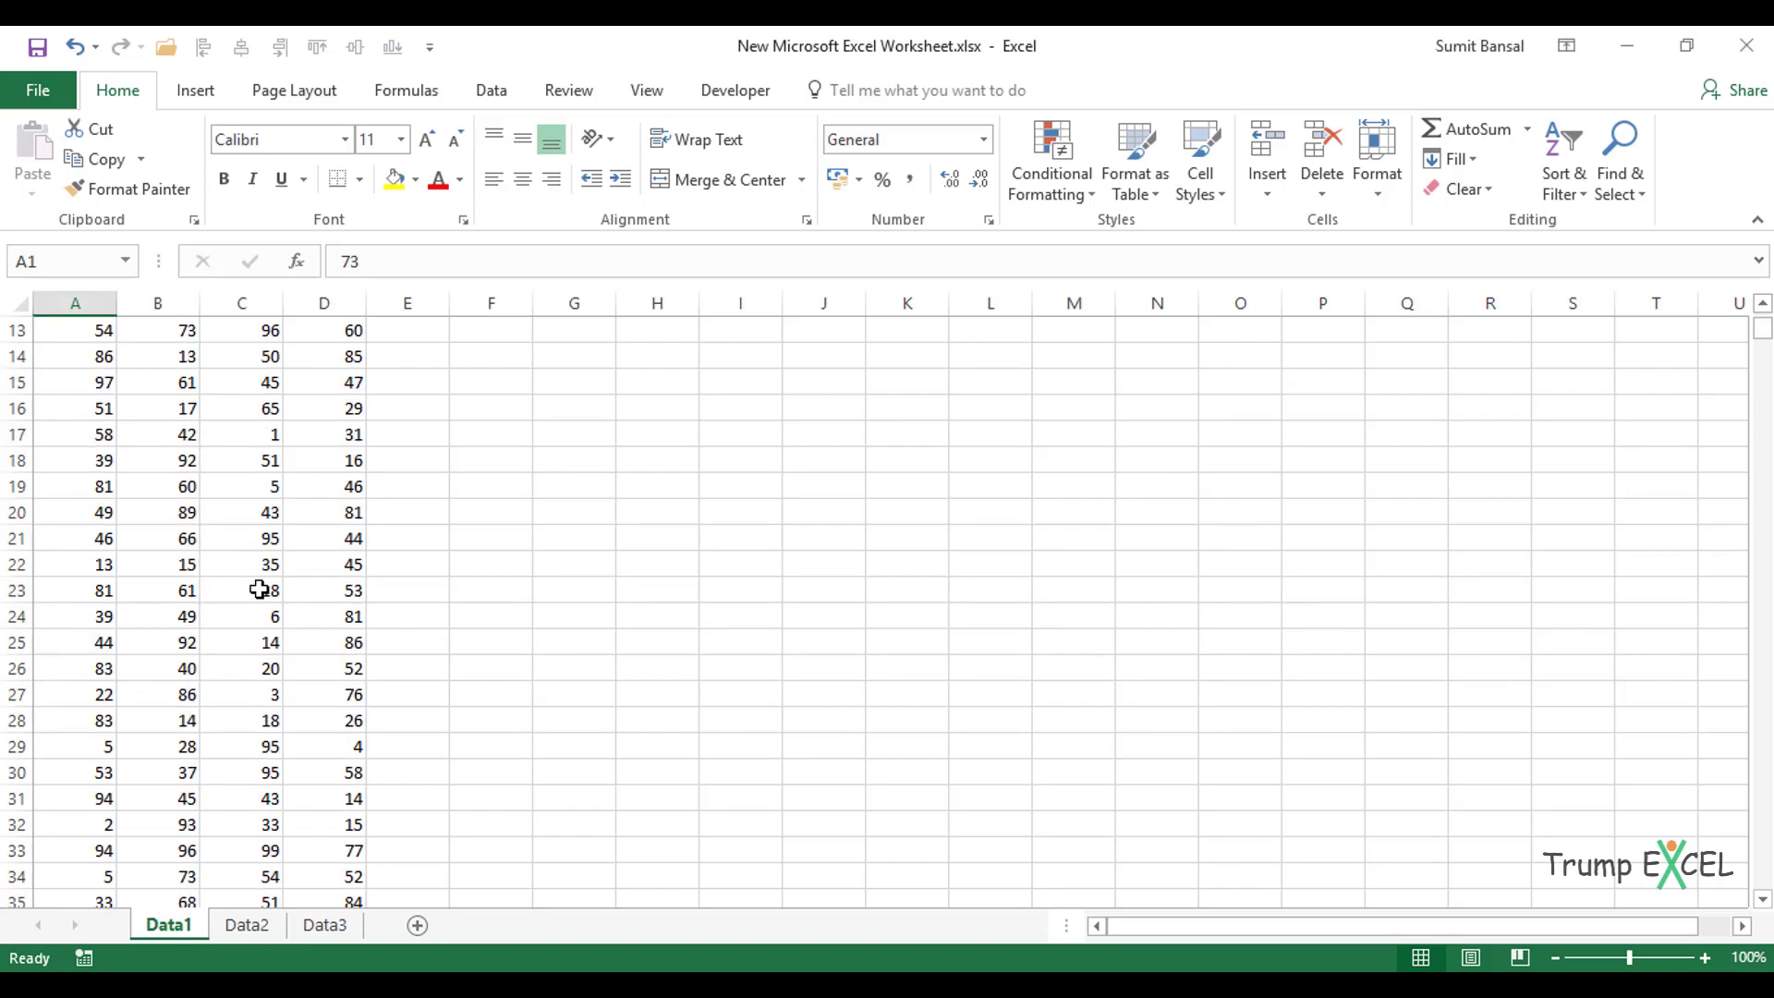
scroll(259, 590, "down", 1)
scroll(259, 589, "up", 5)
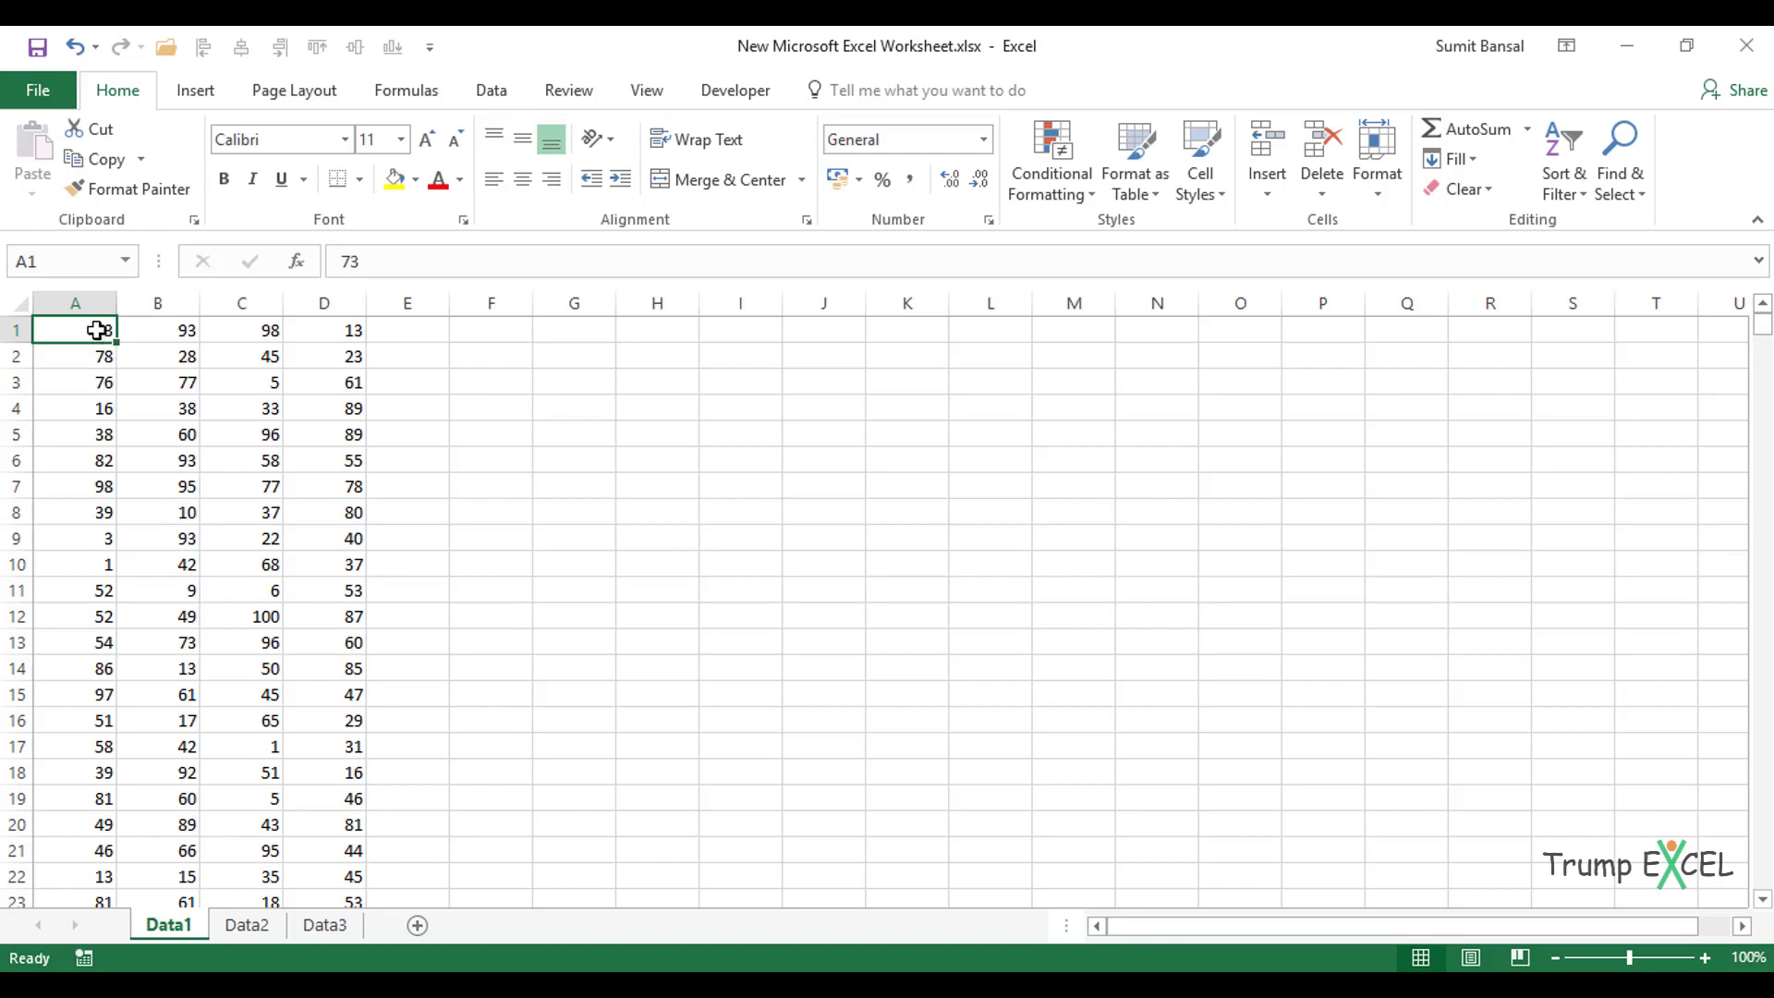
left_click_drag(97, 330, 281, 360)
scroll(281, 360, "up", 16)
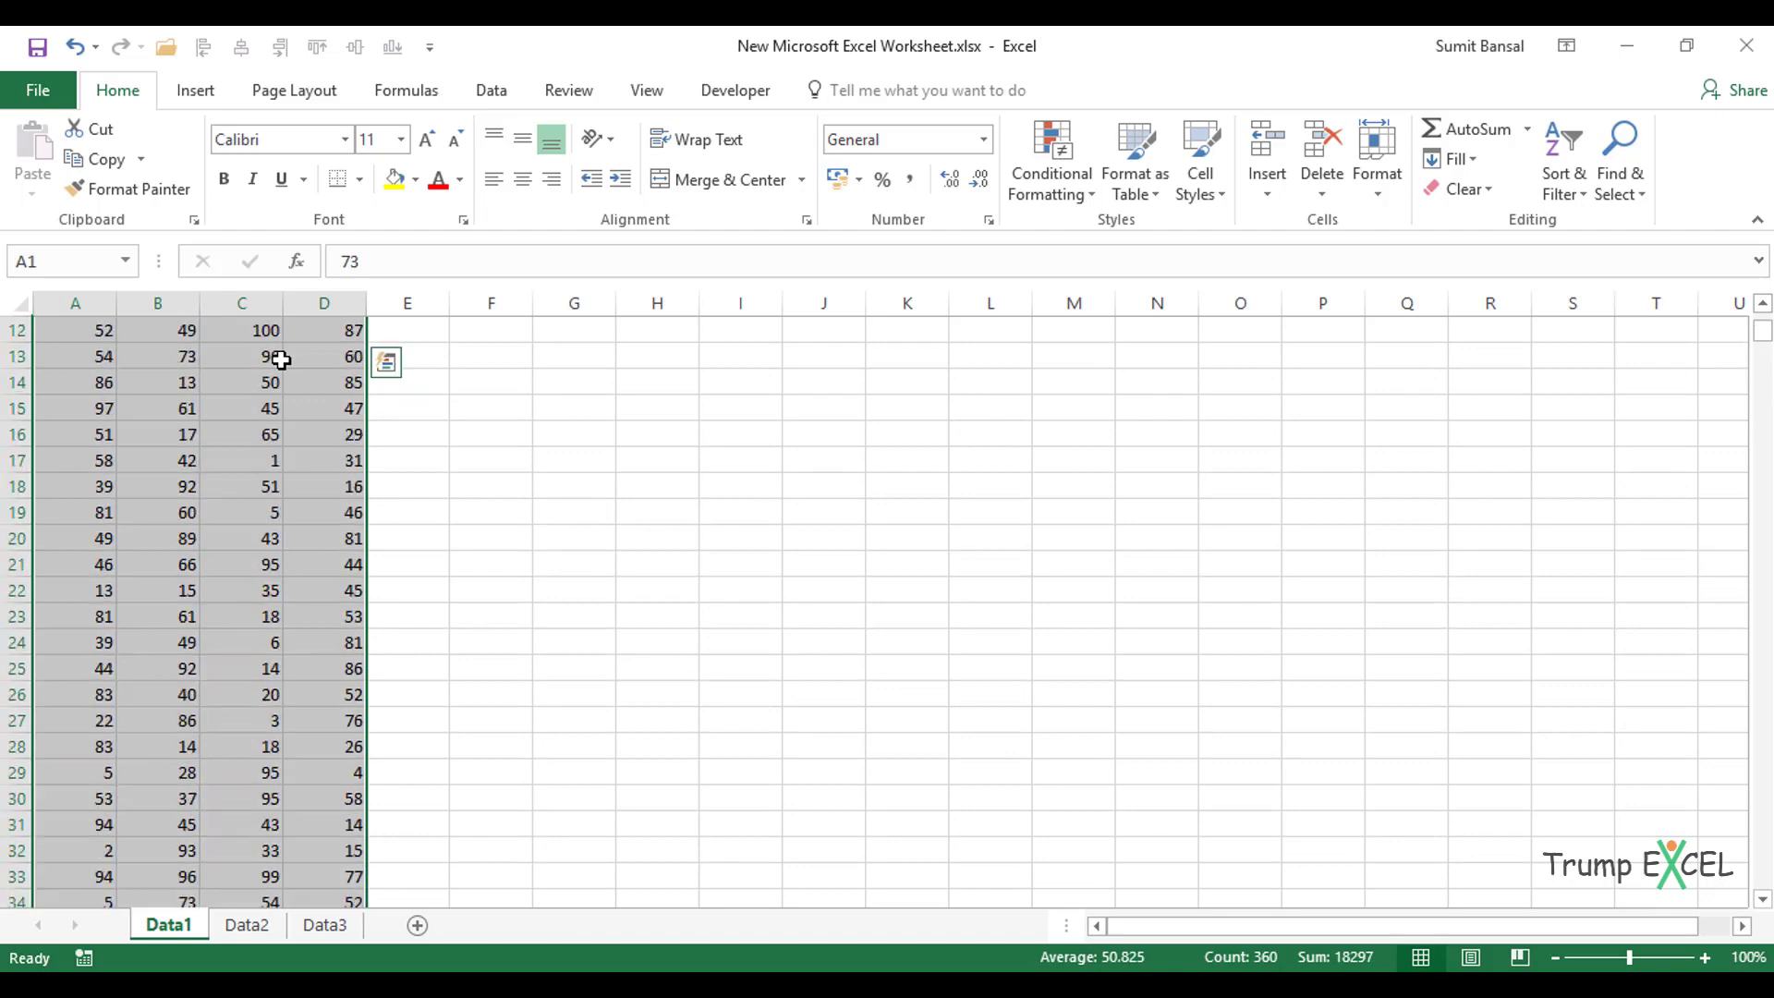
scroll(101, 346, "up", 4)
left_click(95, 333)
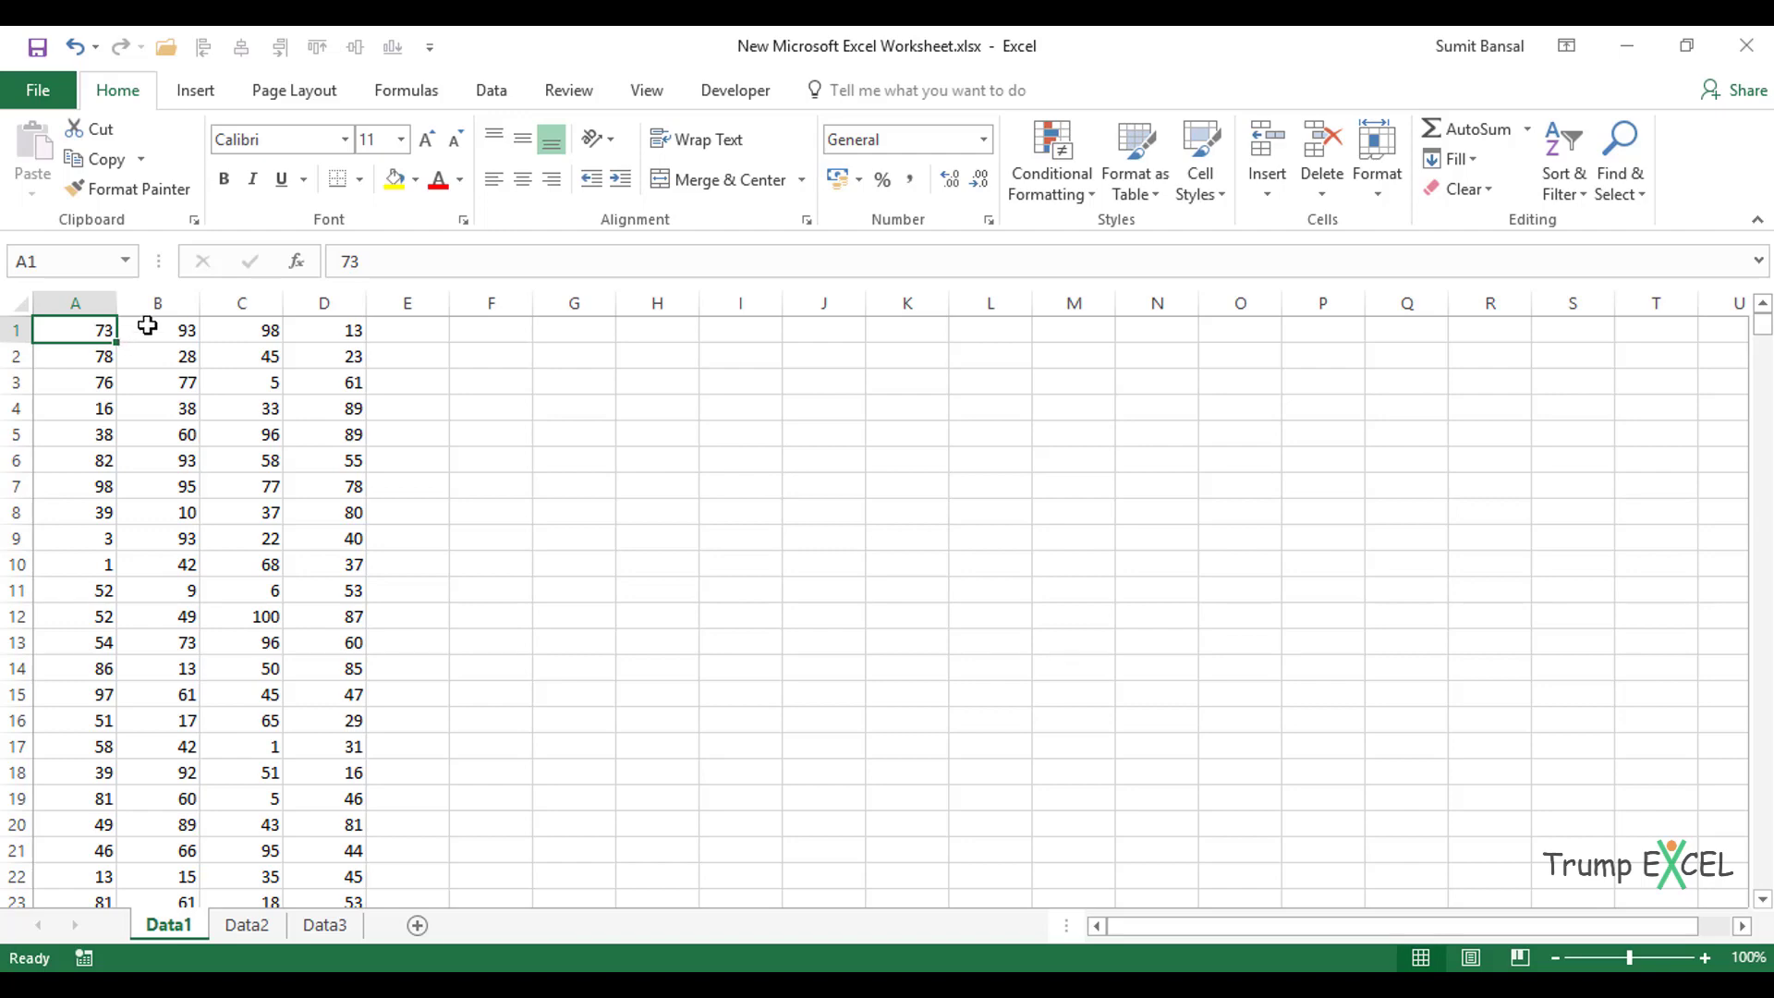
Try the Name Box, activate B4 then A1, and select A1:D8 before resetting to A1.
left_click(91, 263)
left_click(77, 266)
left_click(194, 414)
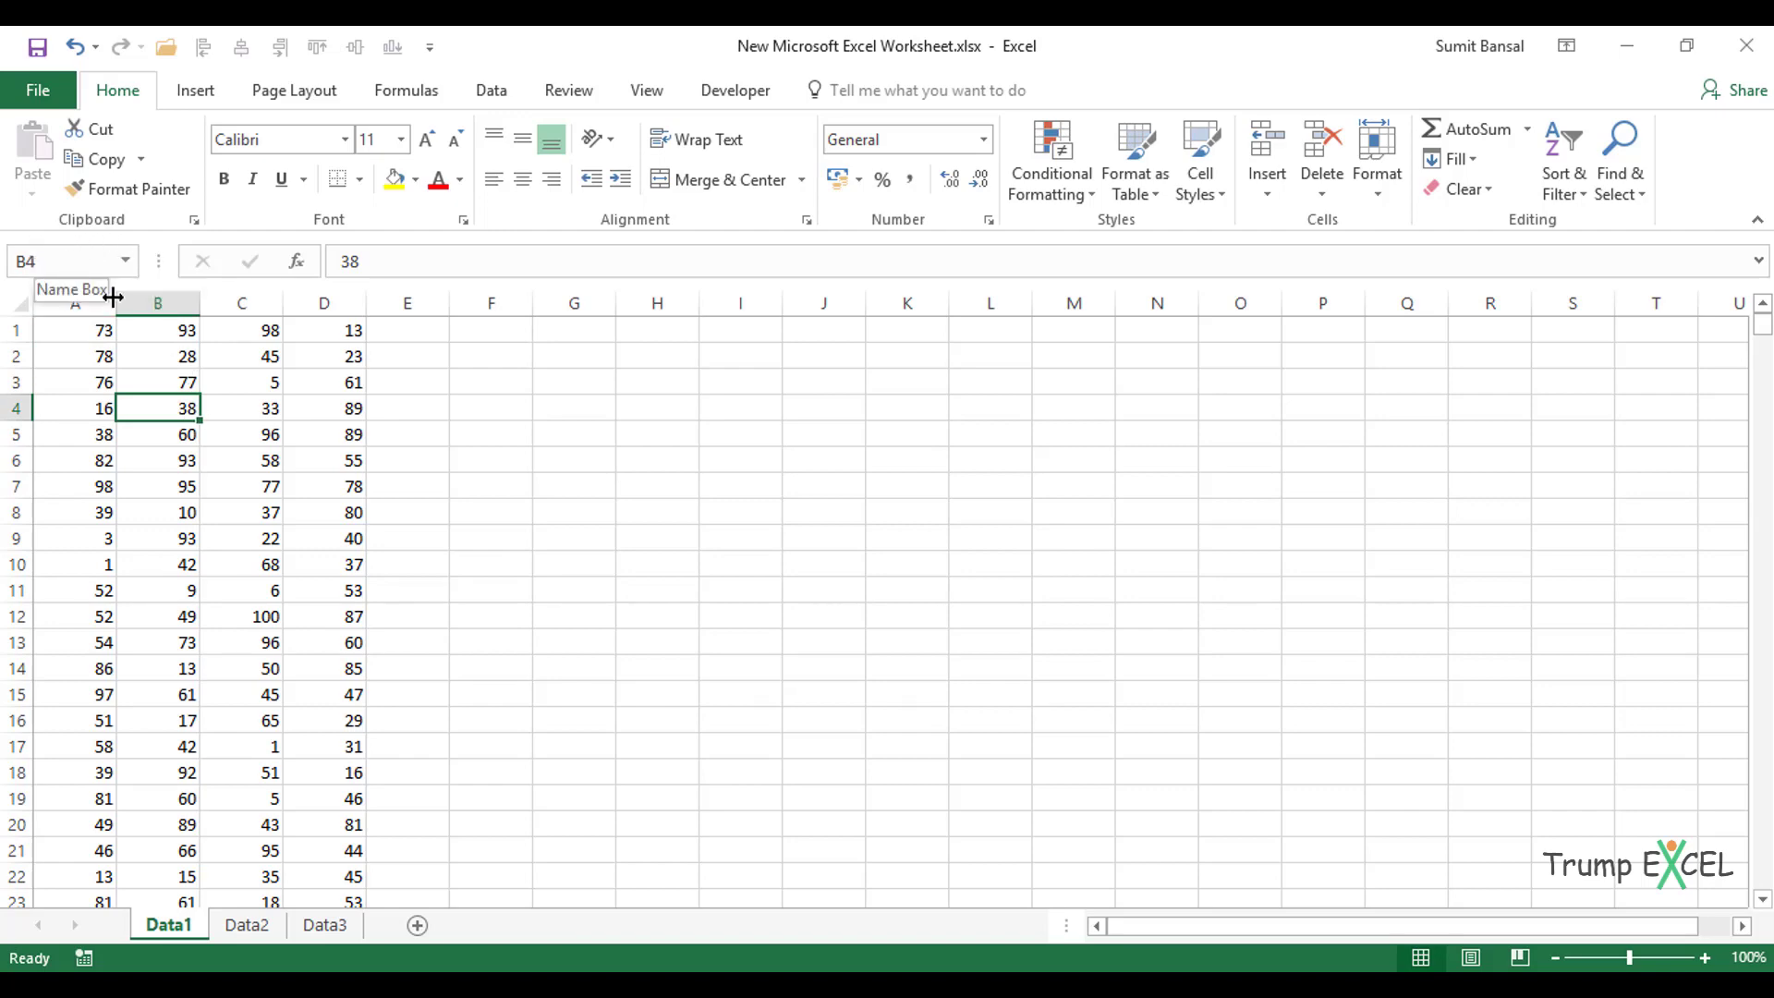
left_click(98, 336)
left_click_drag(74, 330, 341, 503)
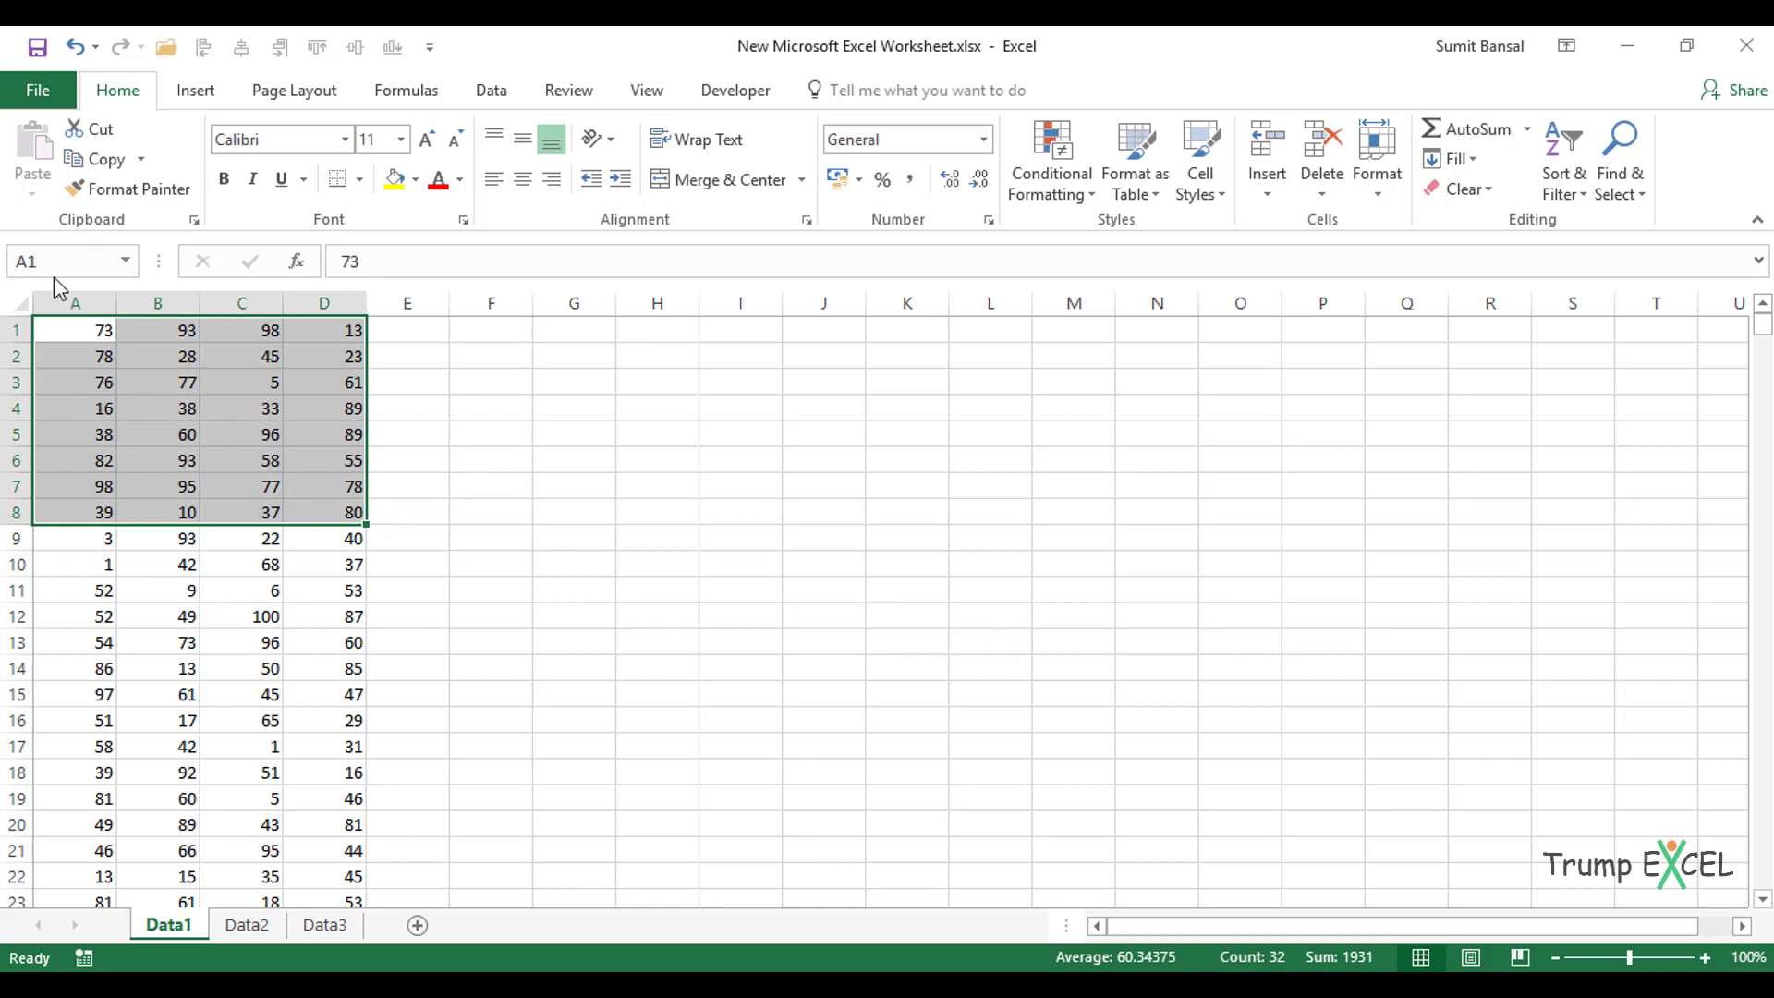
left_click(82, 335)
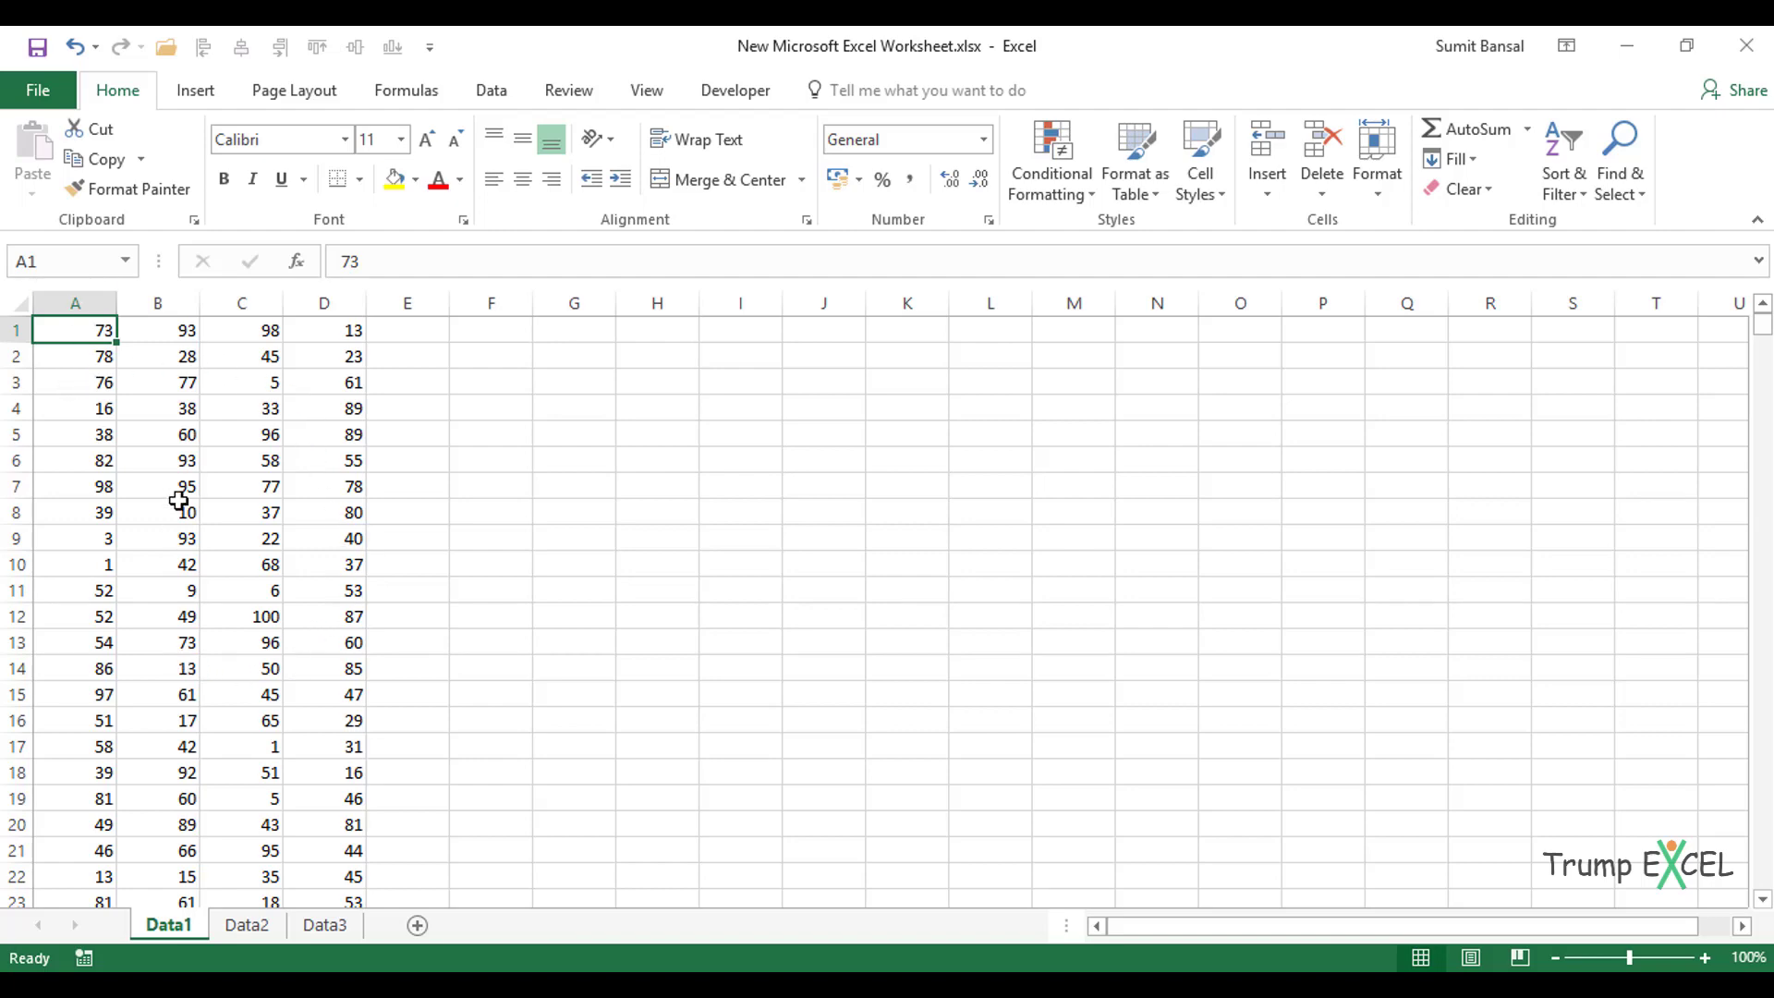
Use the Name Box to select A1:A500, then A1:D500, copy it, and cancel back to A1.
left_click(60, 262)
type("A1:A500")
key("Return")
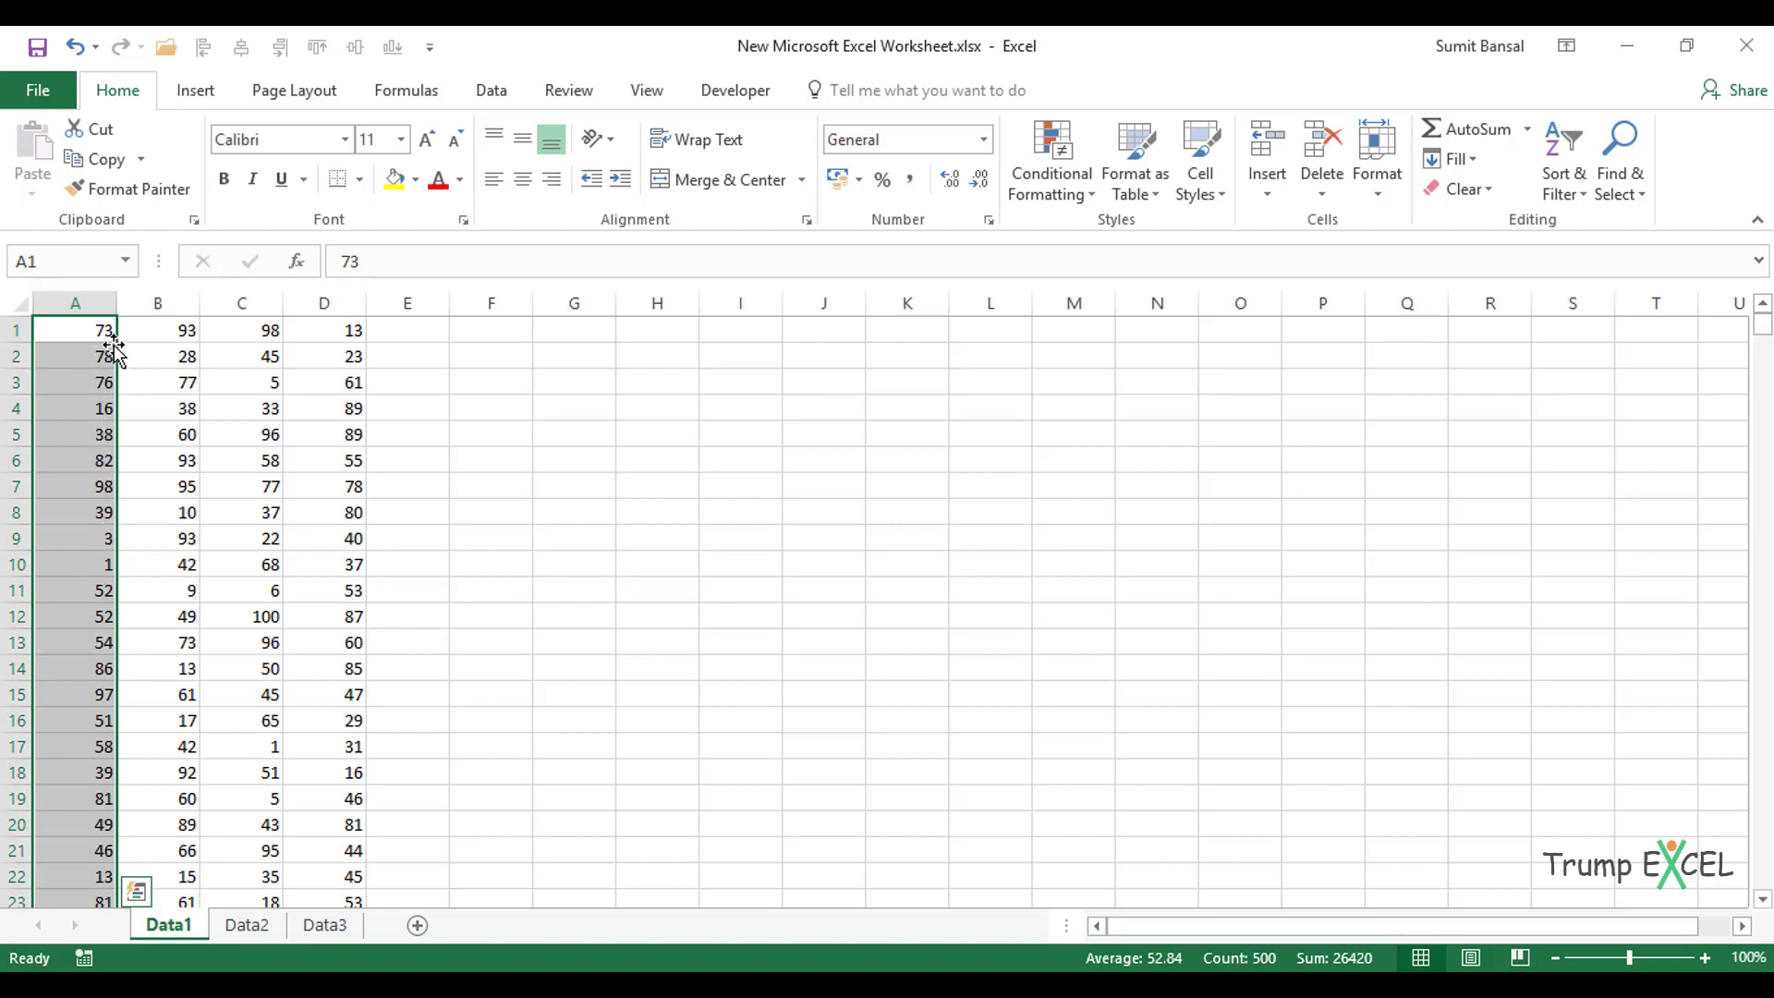
left_click(81, 261)
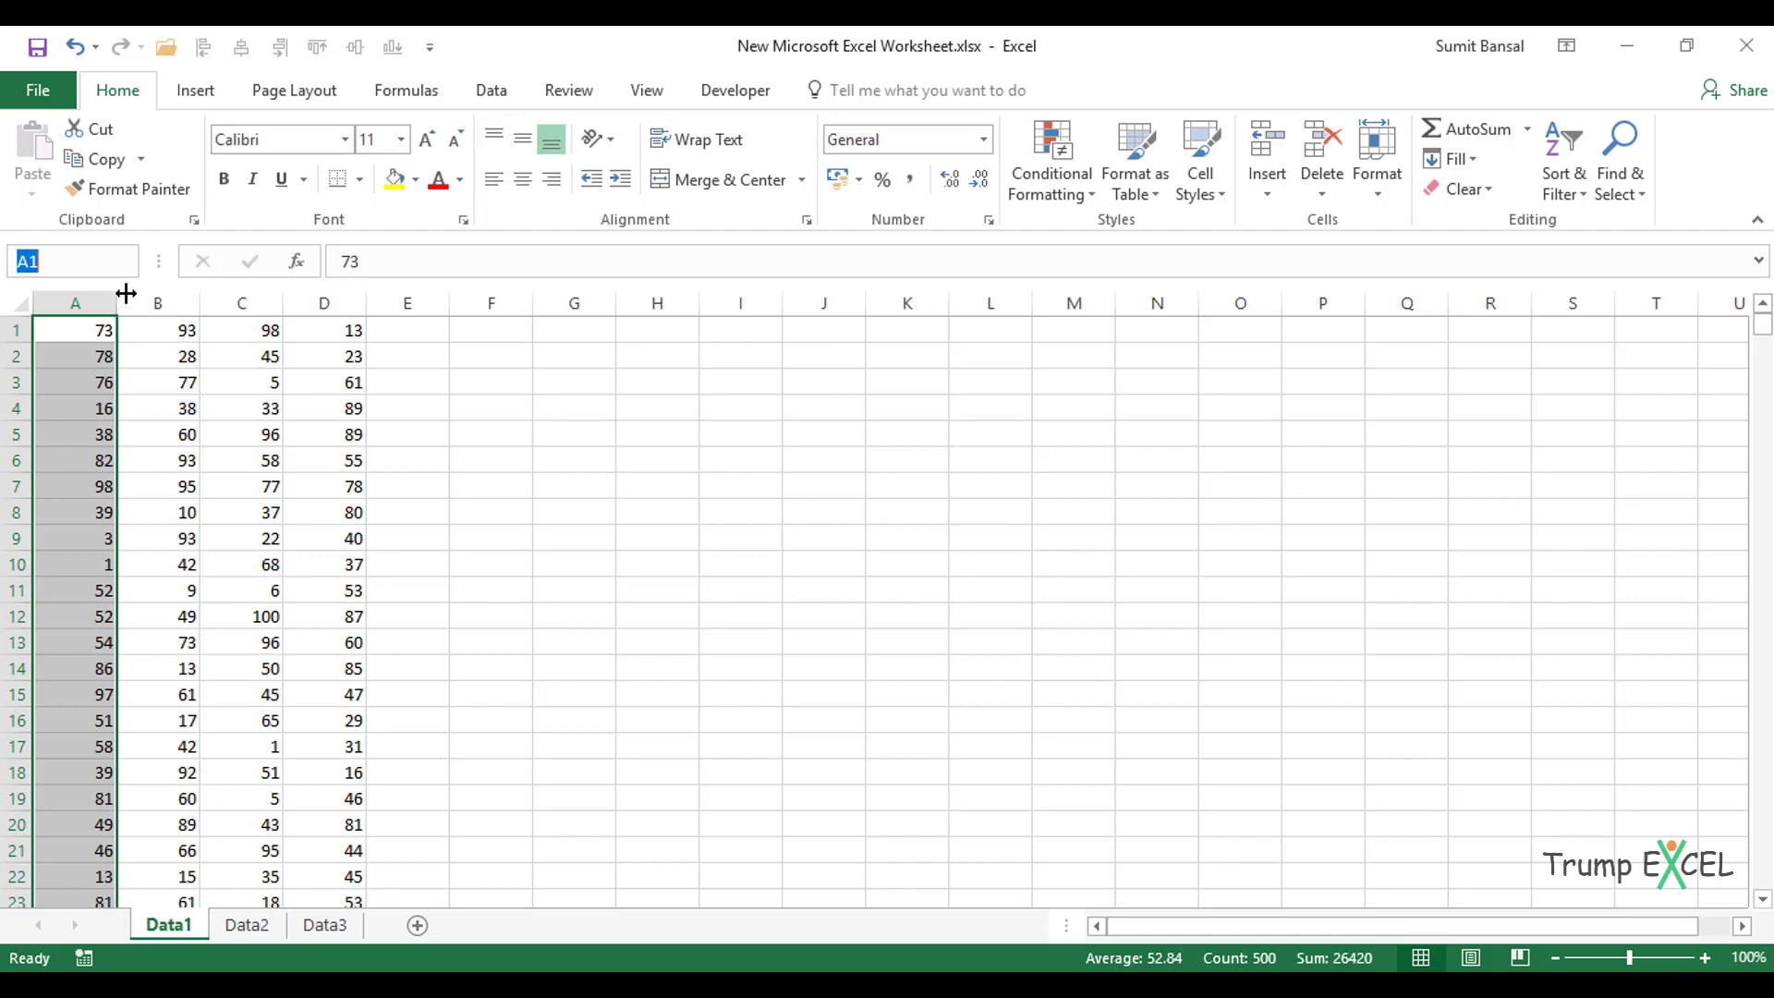
type("A1:D500")
key("Return")
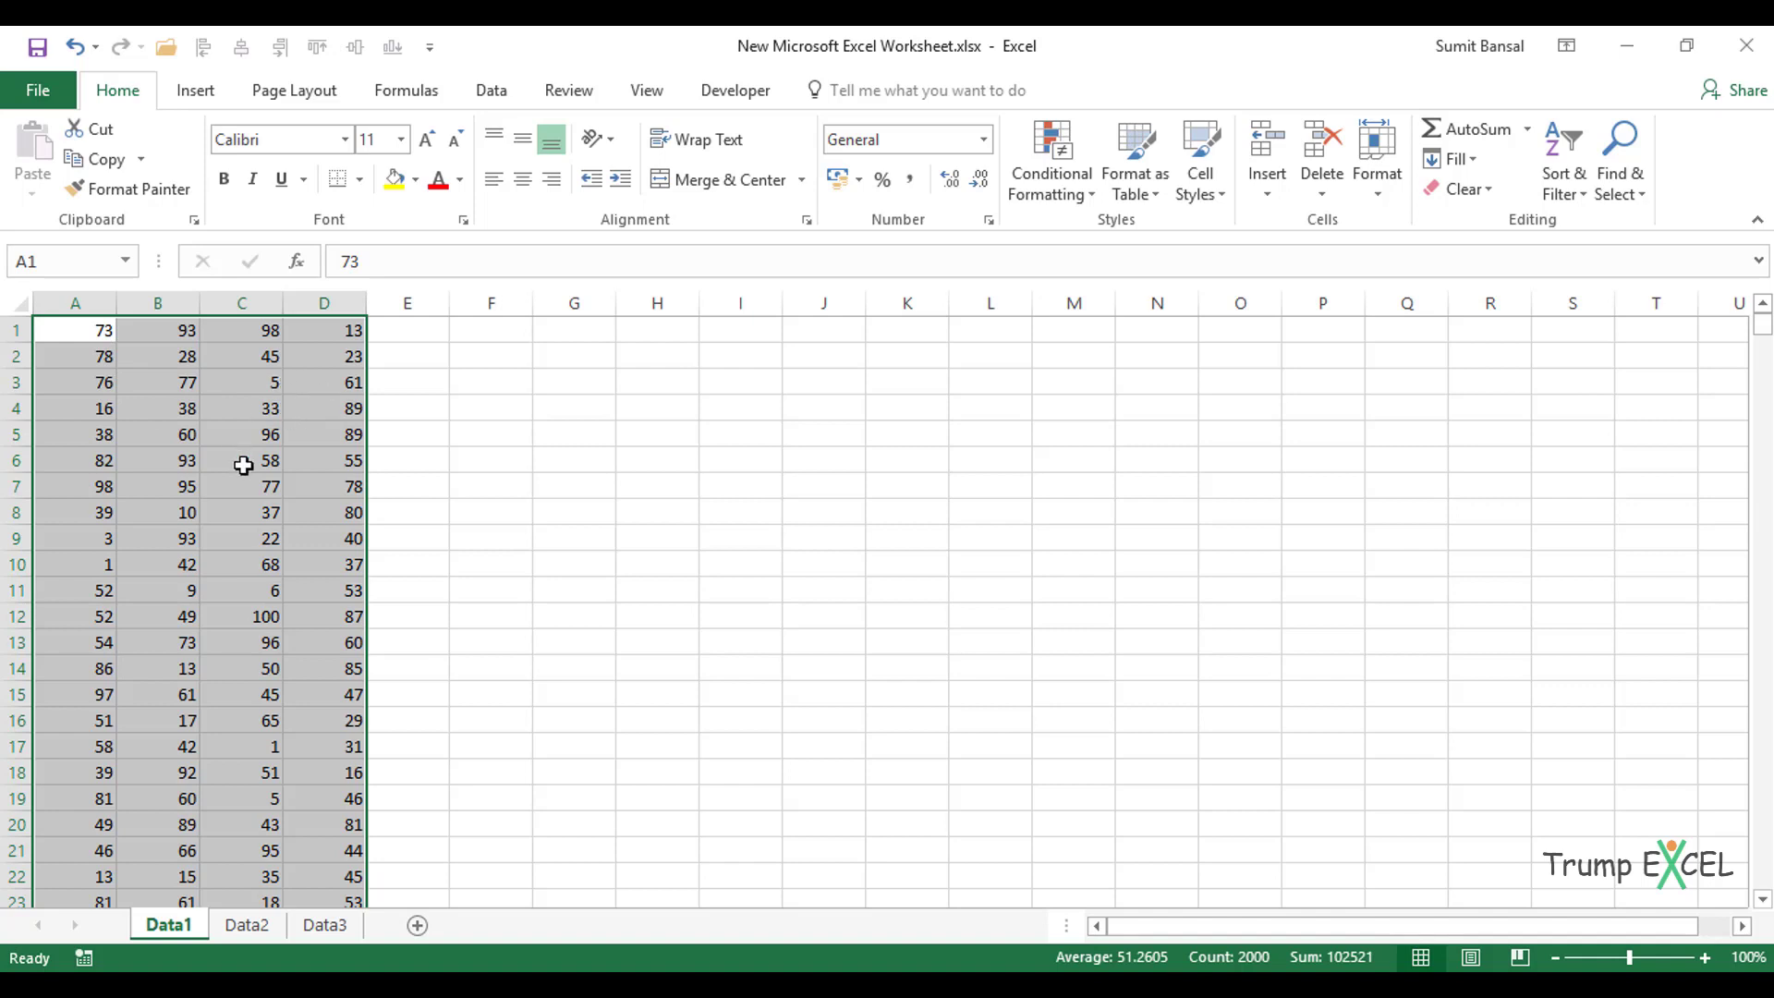
key("ctrl+c")
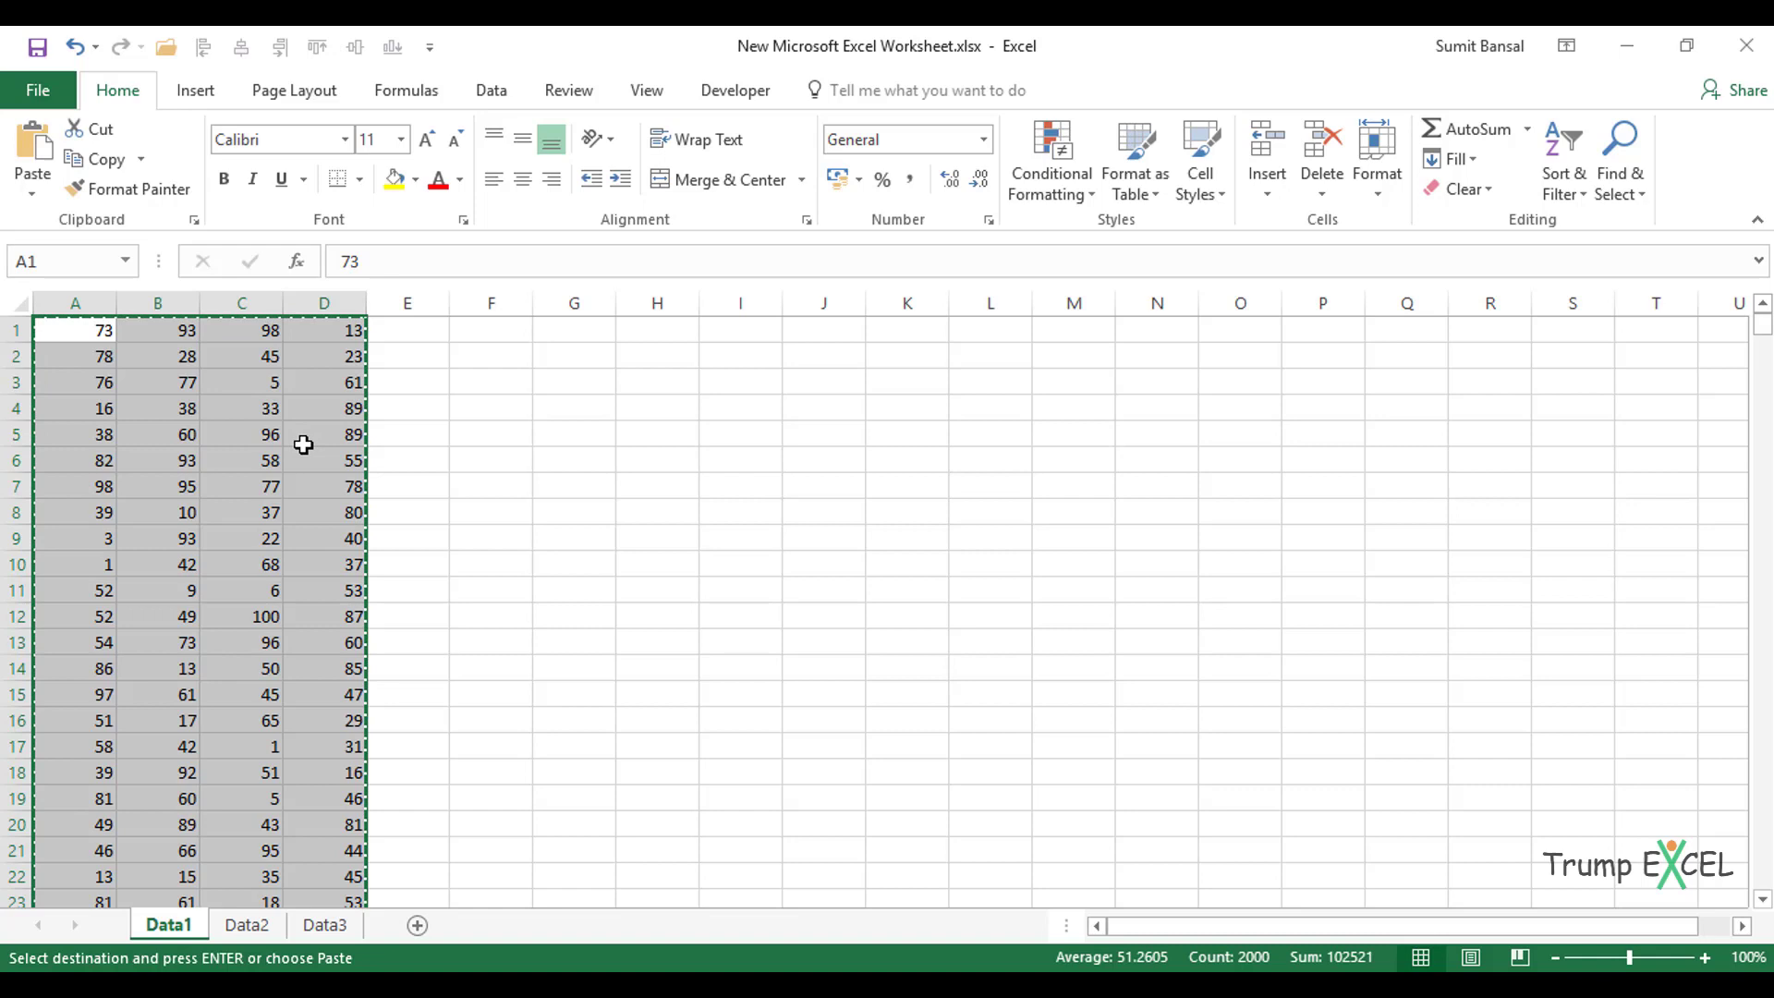
key("Escape")
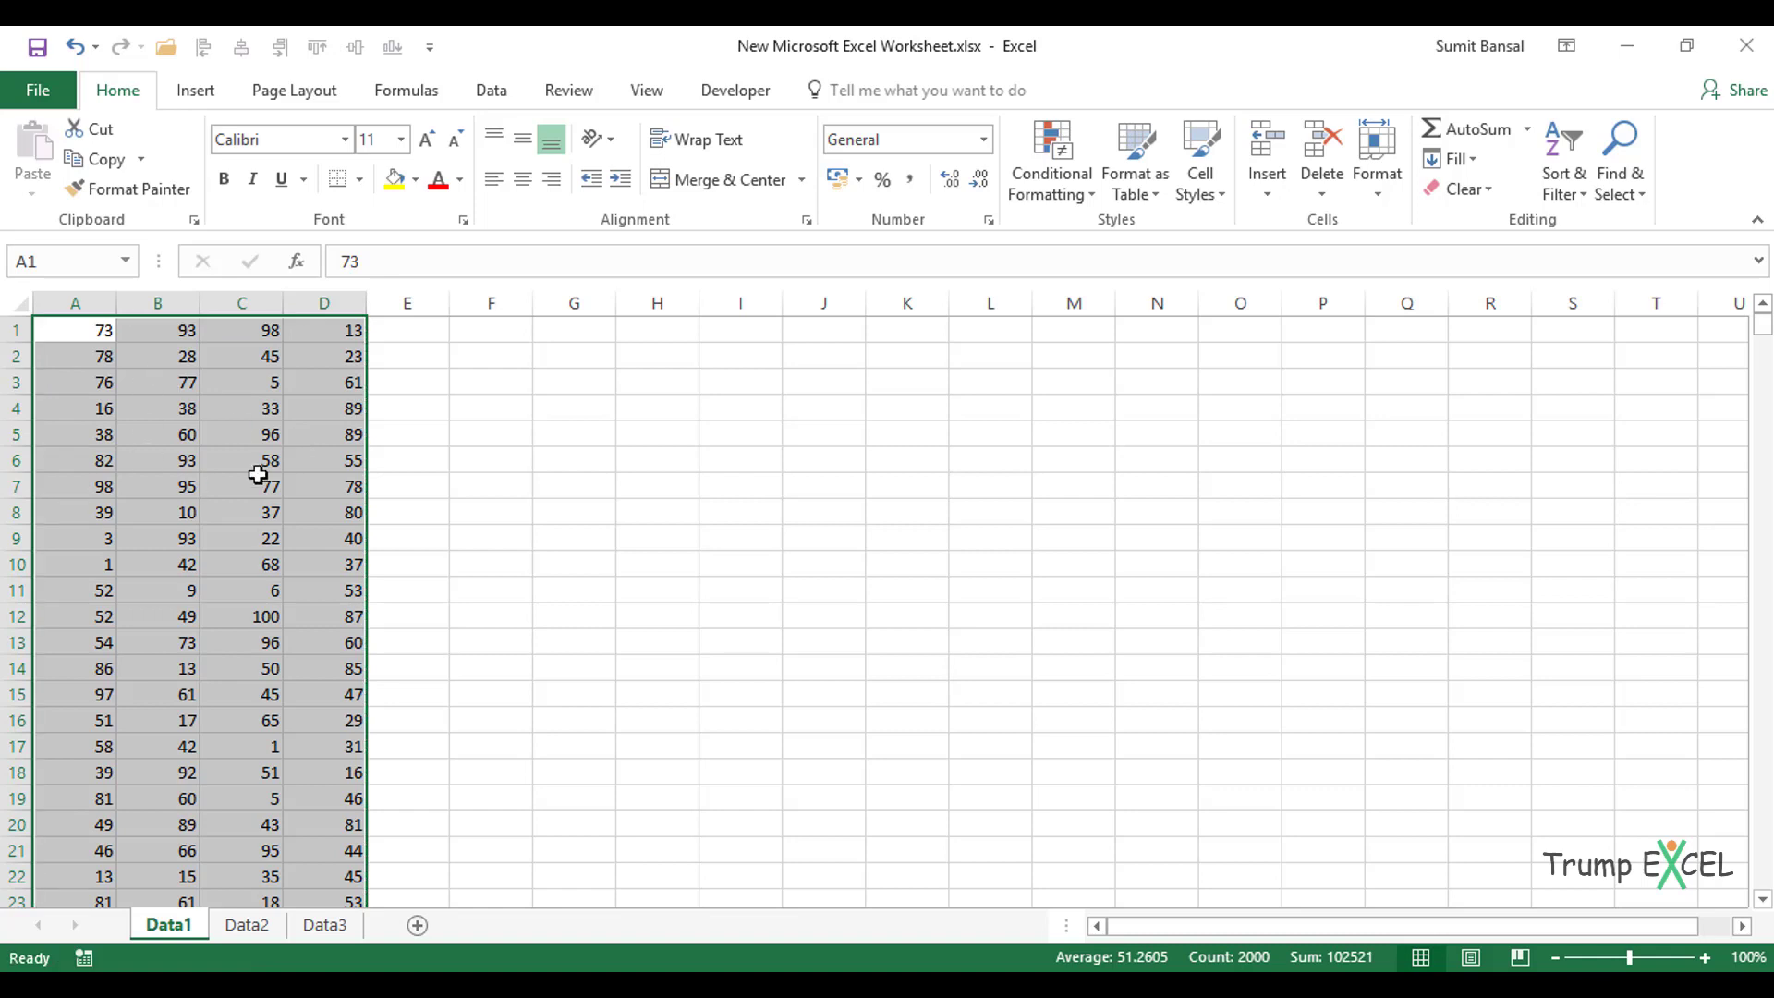
left_click(83, 339)
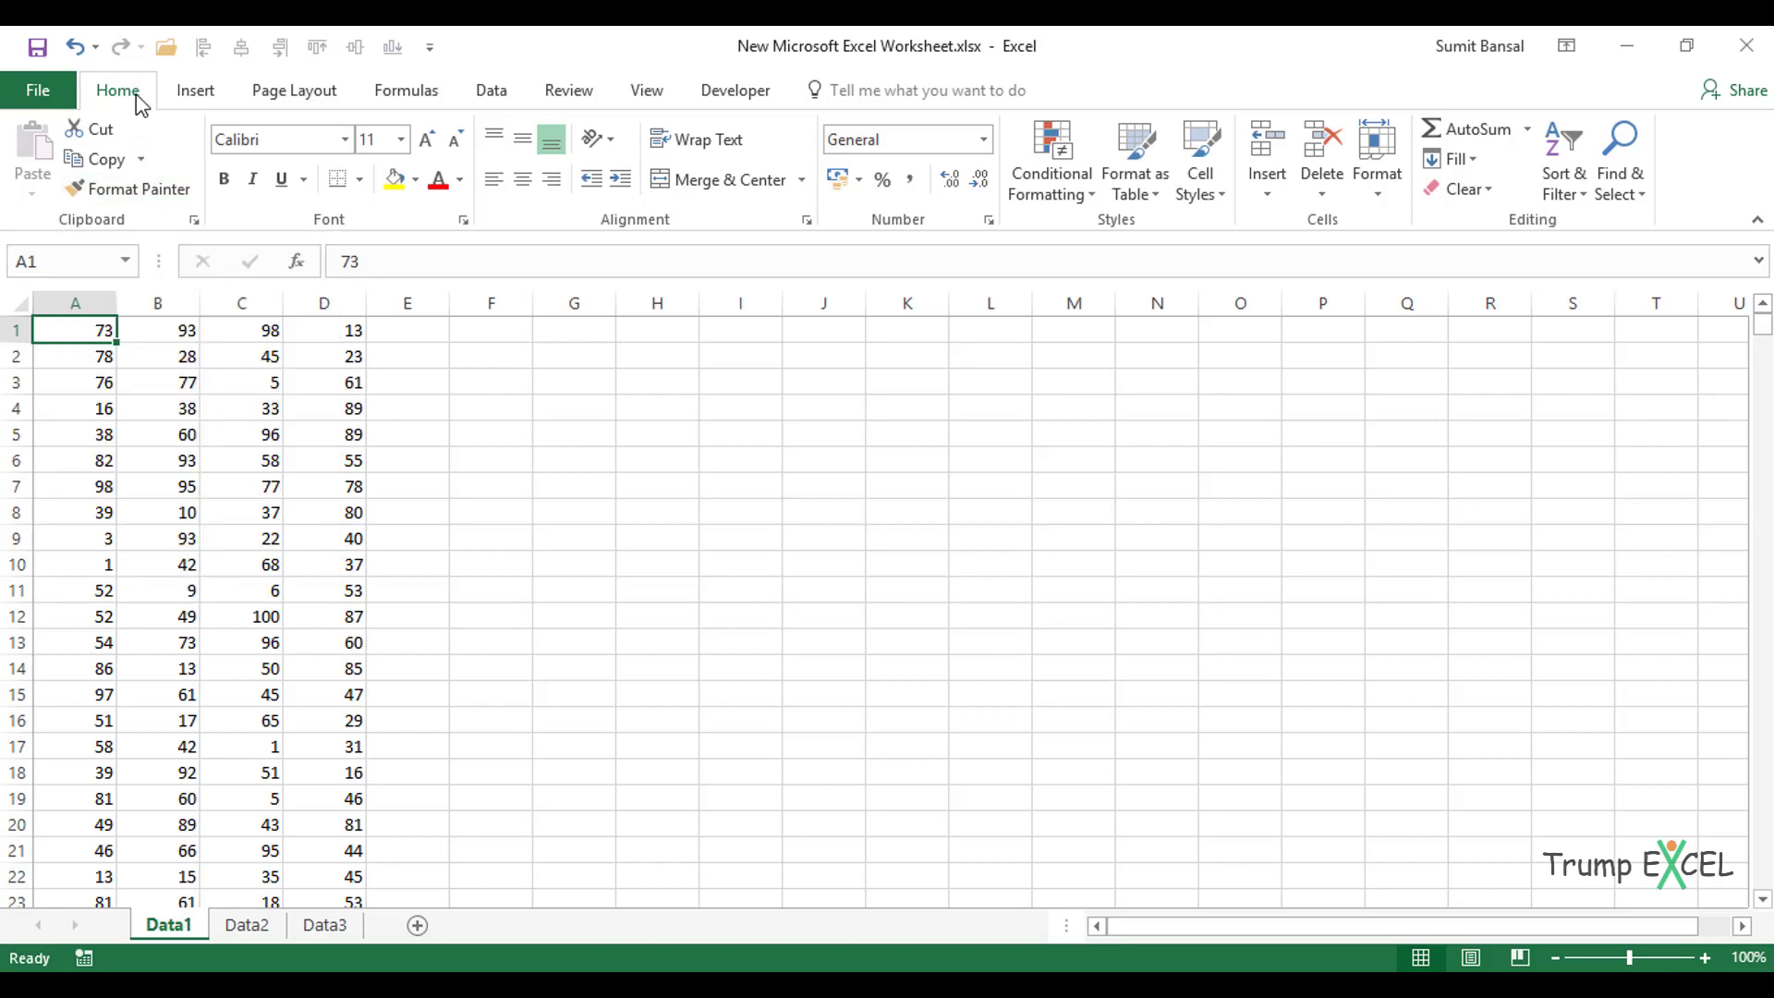
Open Visual Basic from the Developer tab and insert Module1 from Sheet1's context menu.
left_click(730, 104)
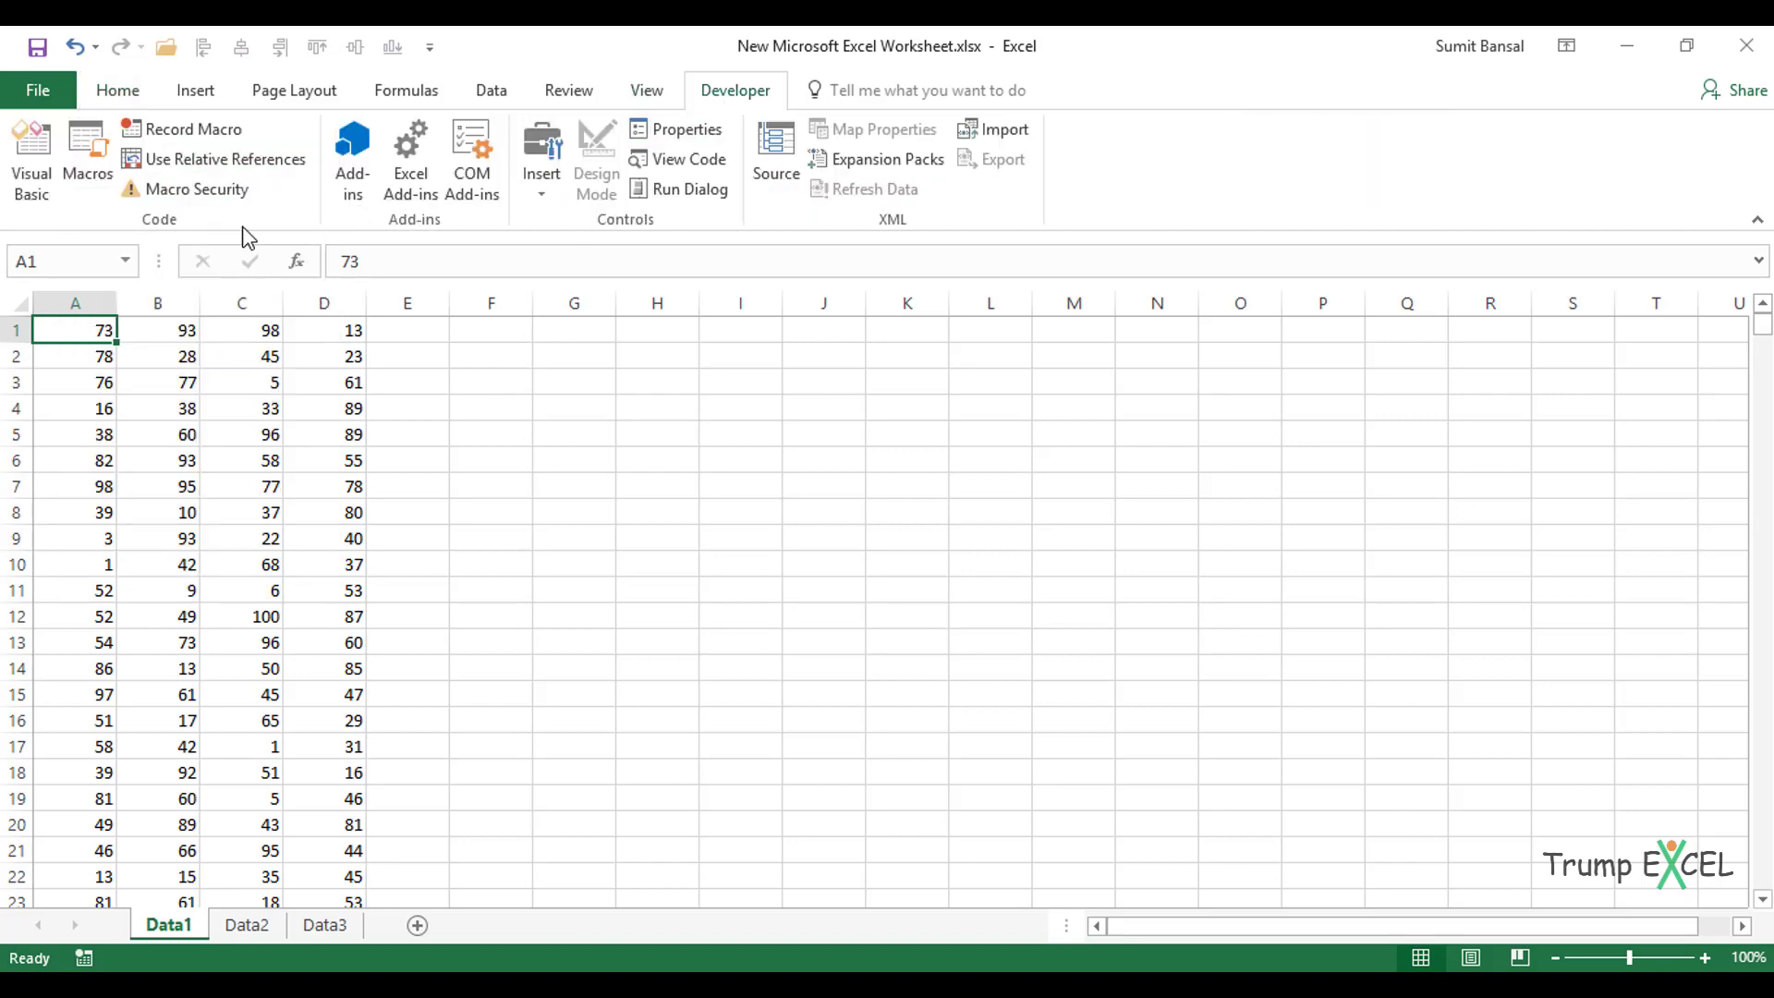
left_click(35, 168)
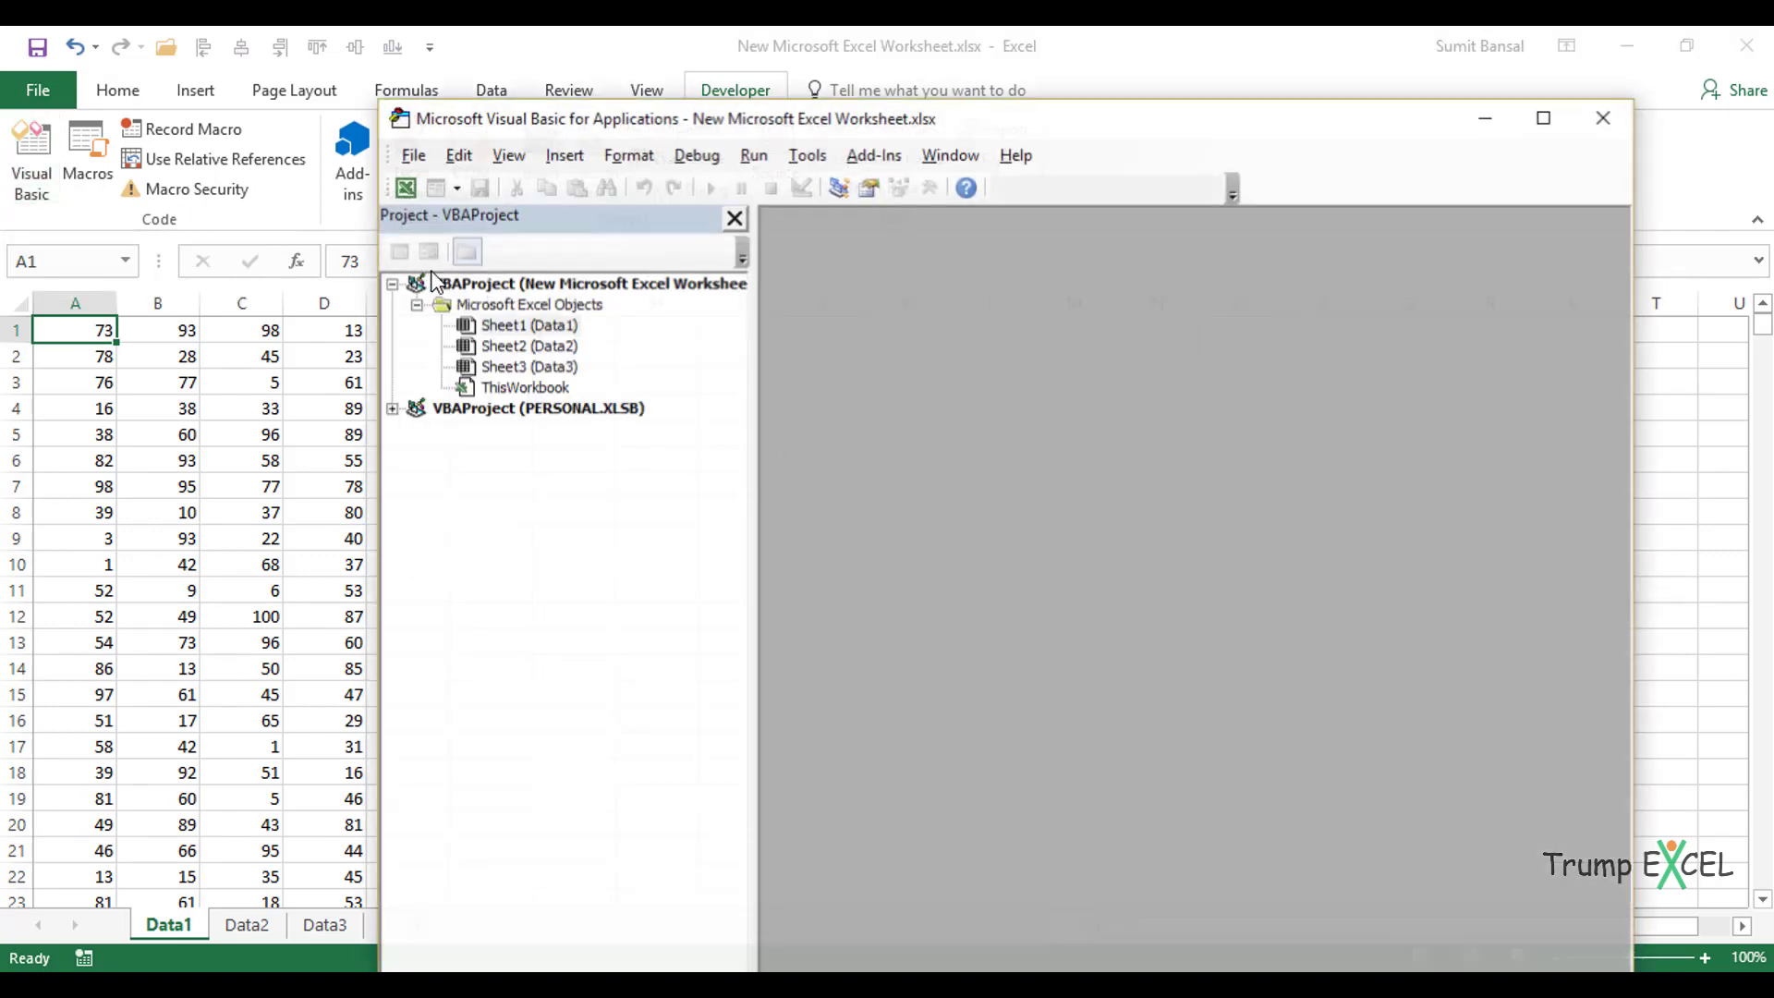
left_click_drag(622, 127, 478, 101)
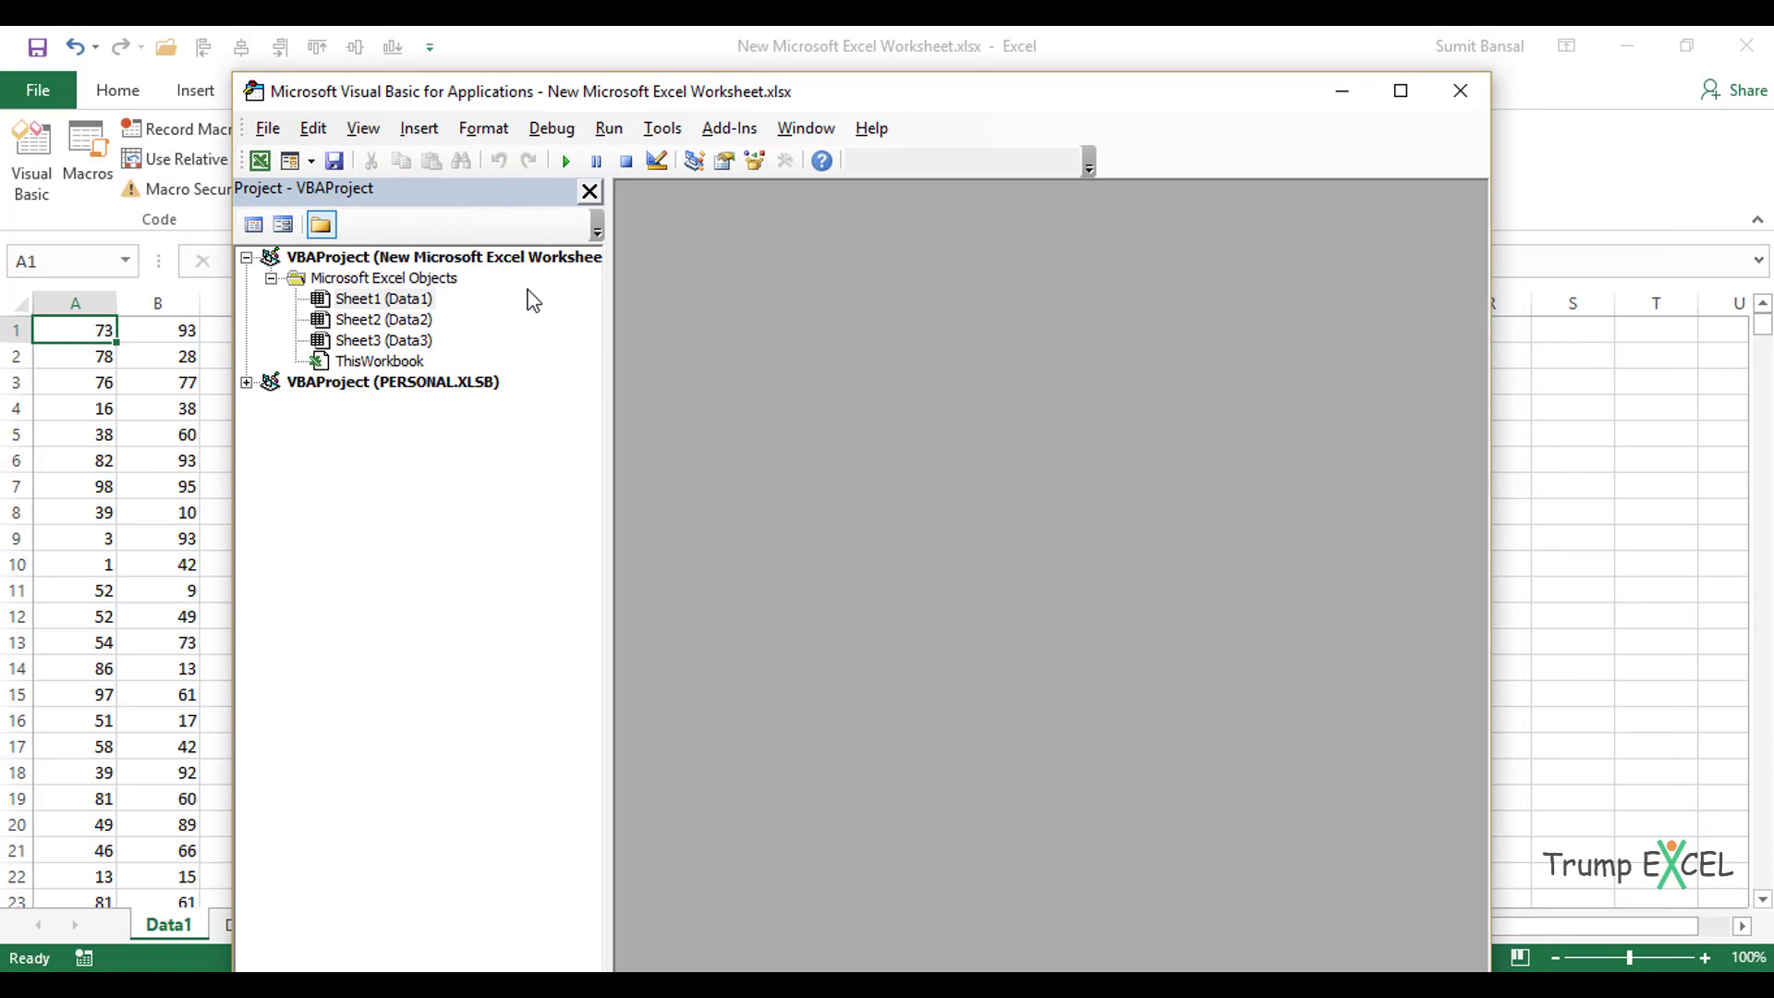
right_click(367, 303)
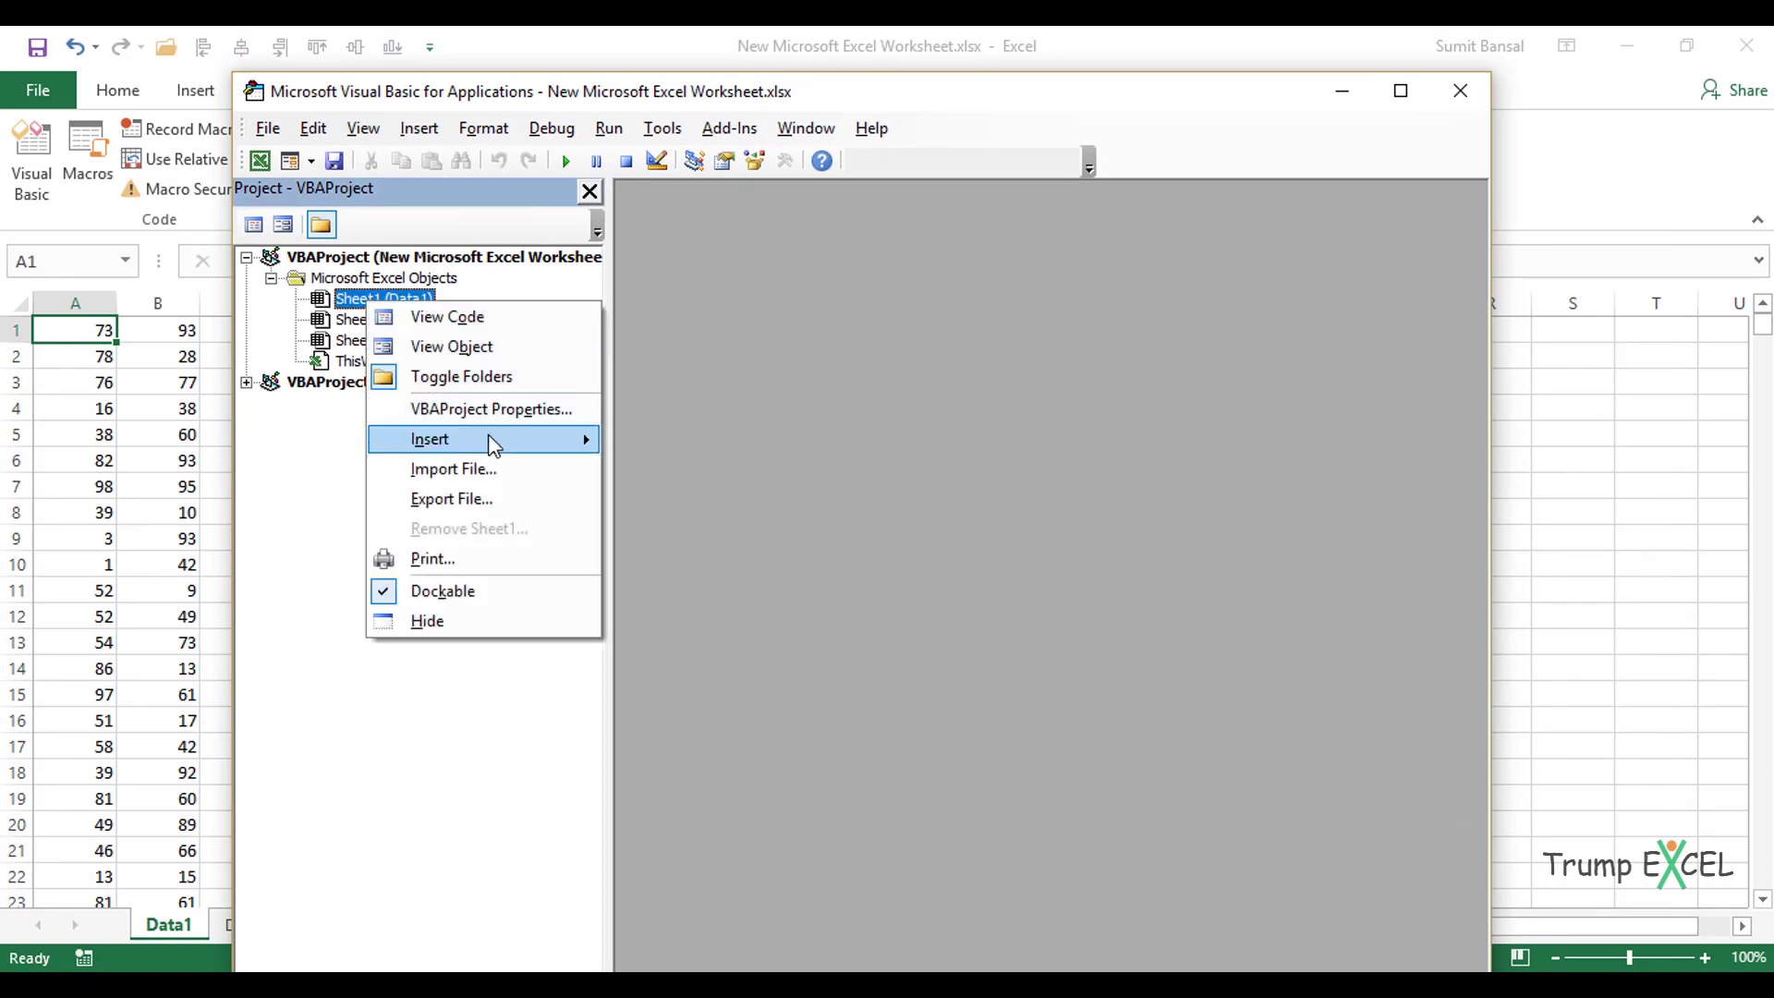
mouse_move(493, 445)
left_click(658, 472)
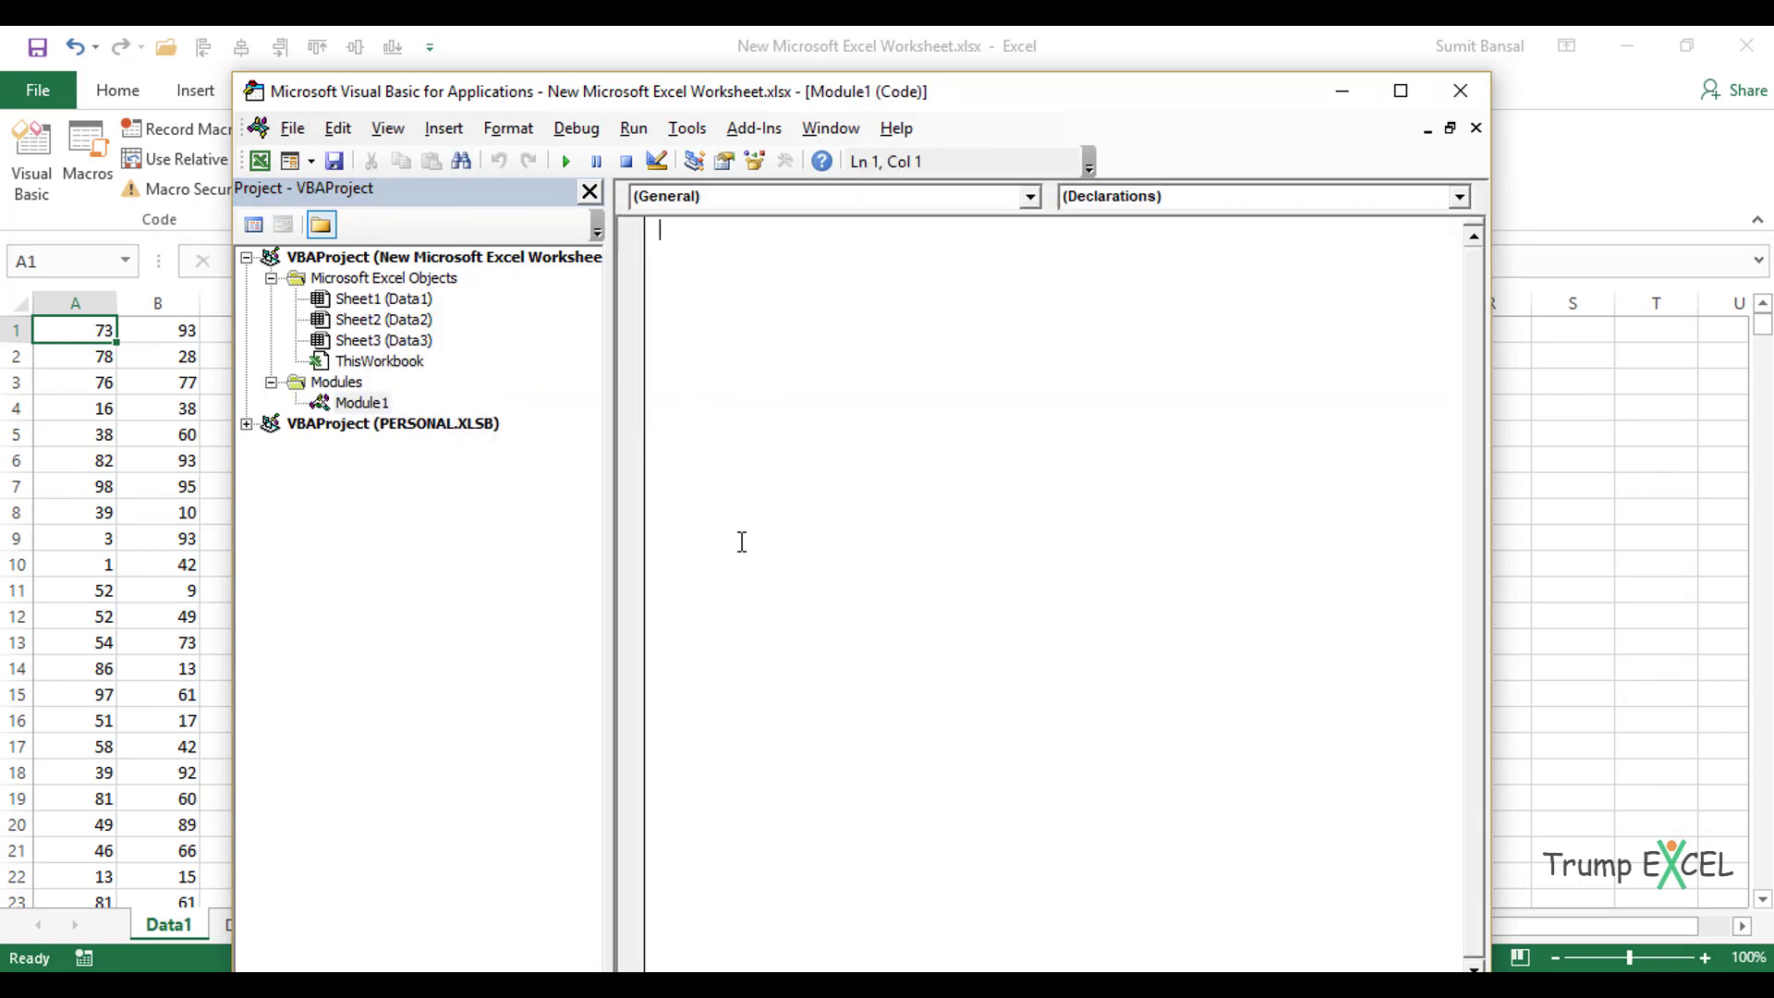
Write the Select500Cells sub with the line Range(Activecell,Activecell.Offset(500,0)).Select.
type("Sb")
type("ub")
type(" Select")
type("500Cells")
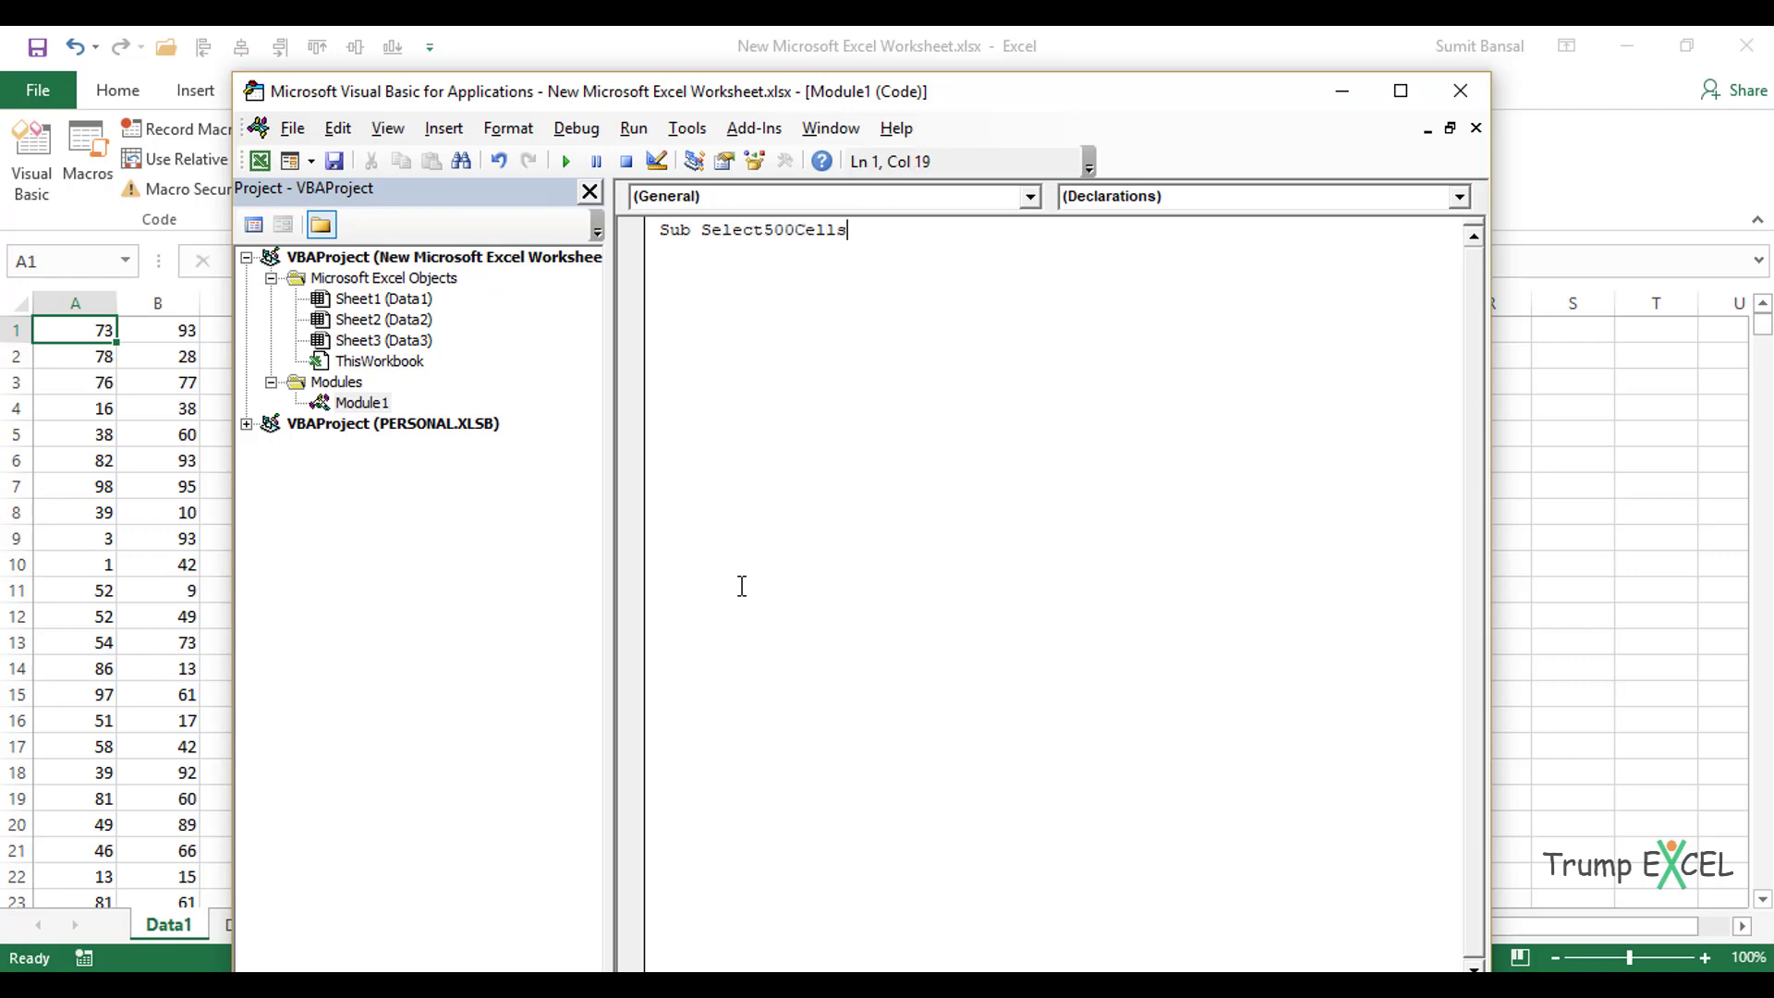
key("Return")
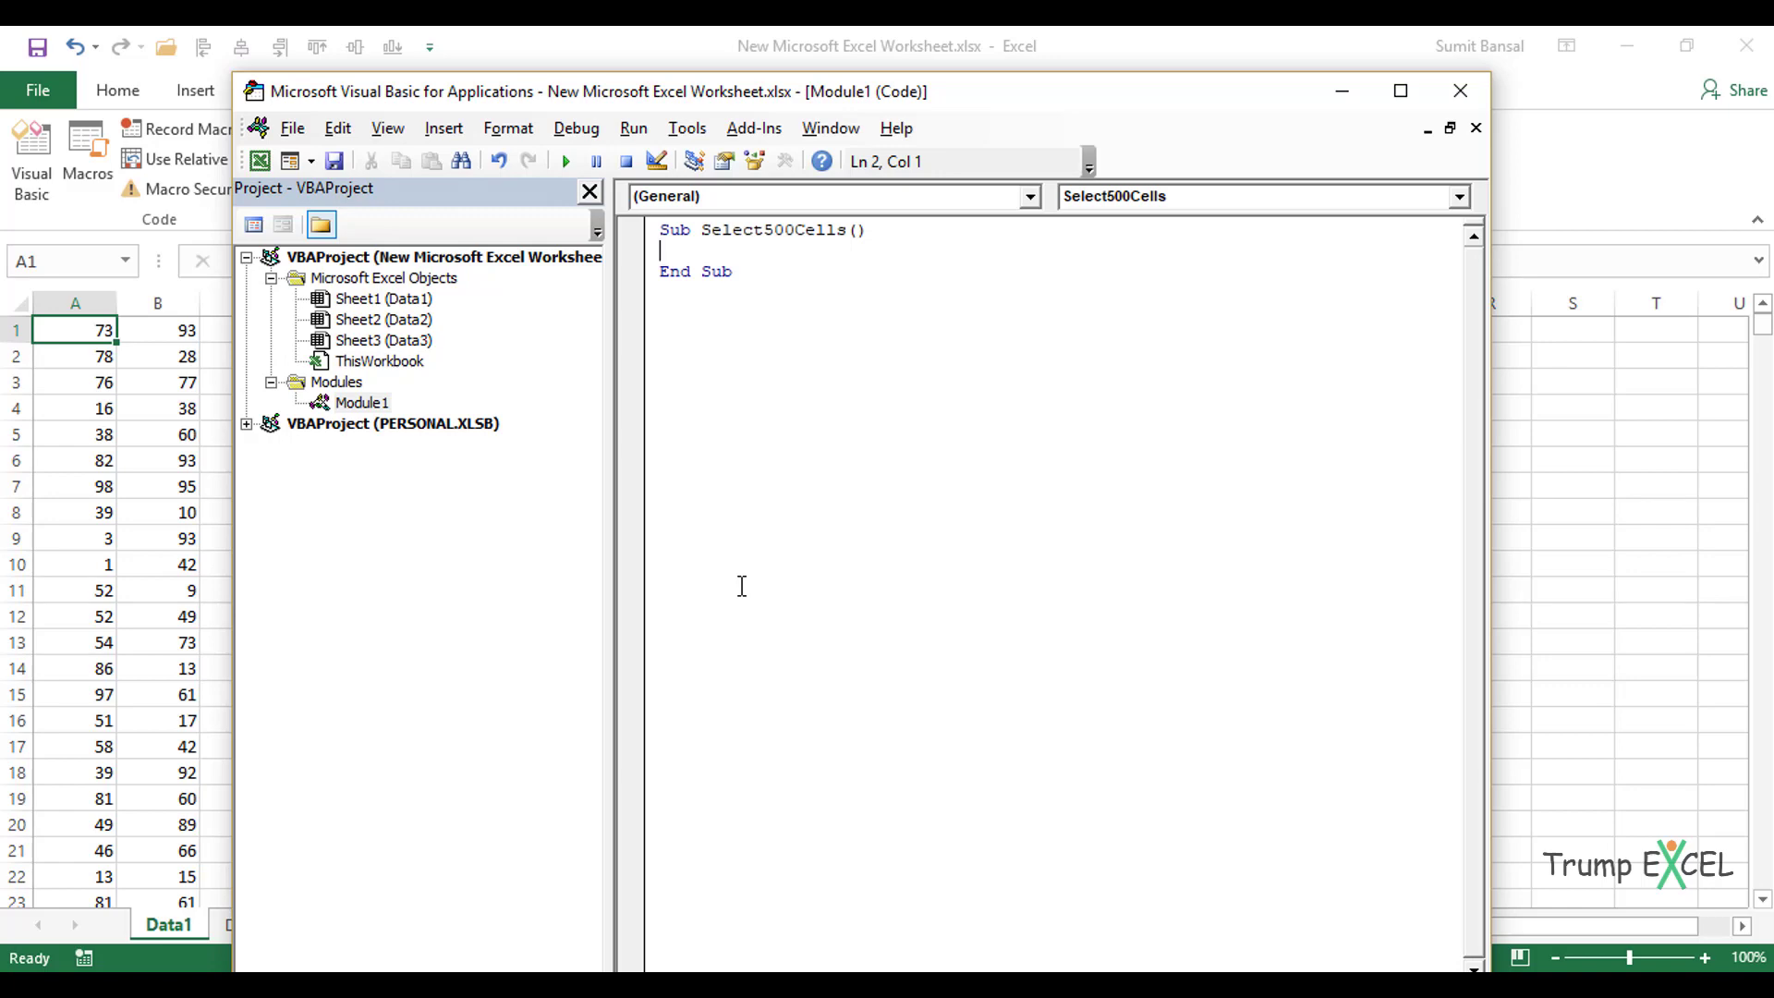
type("Range(")
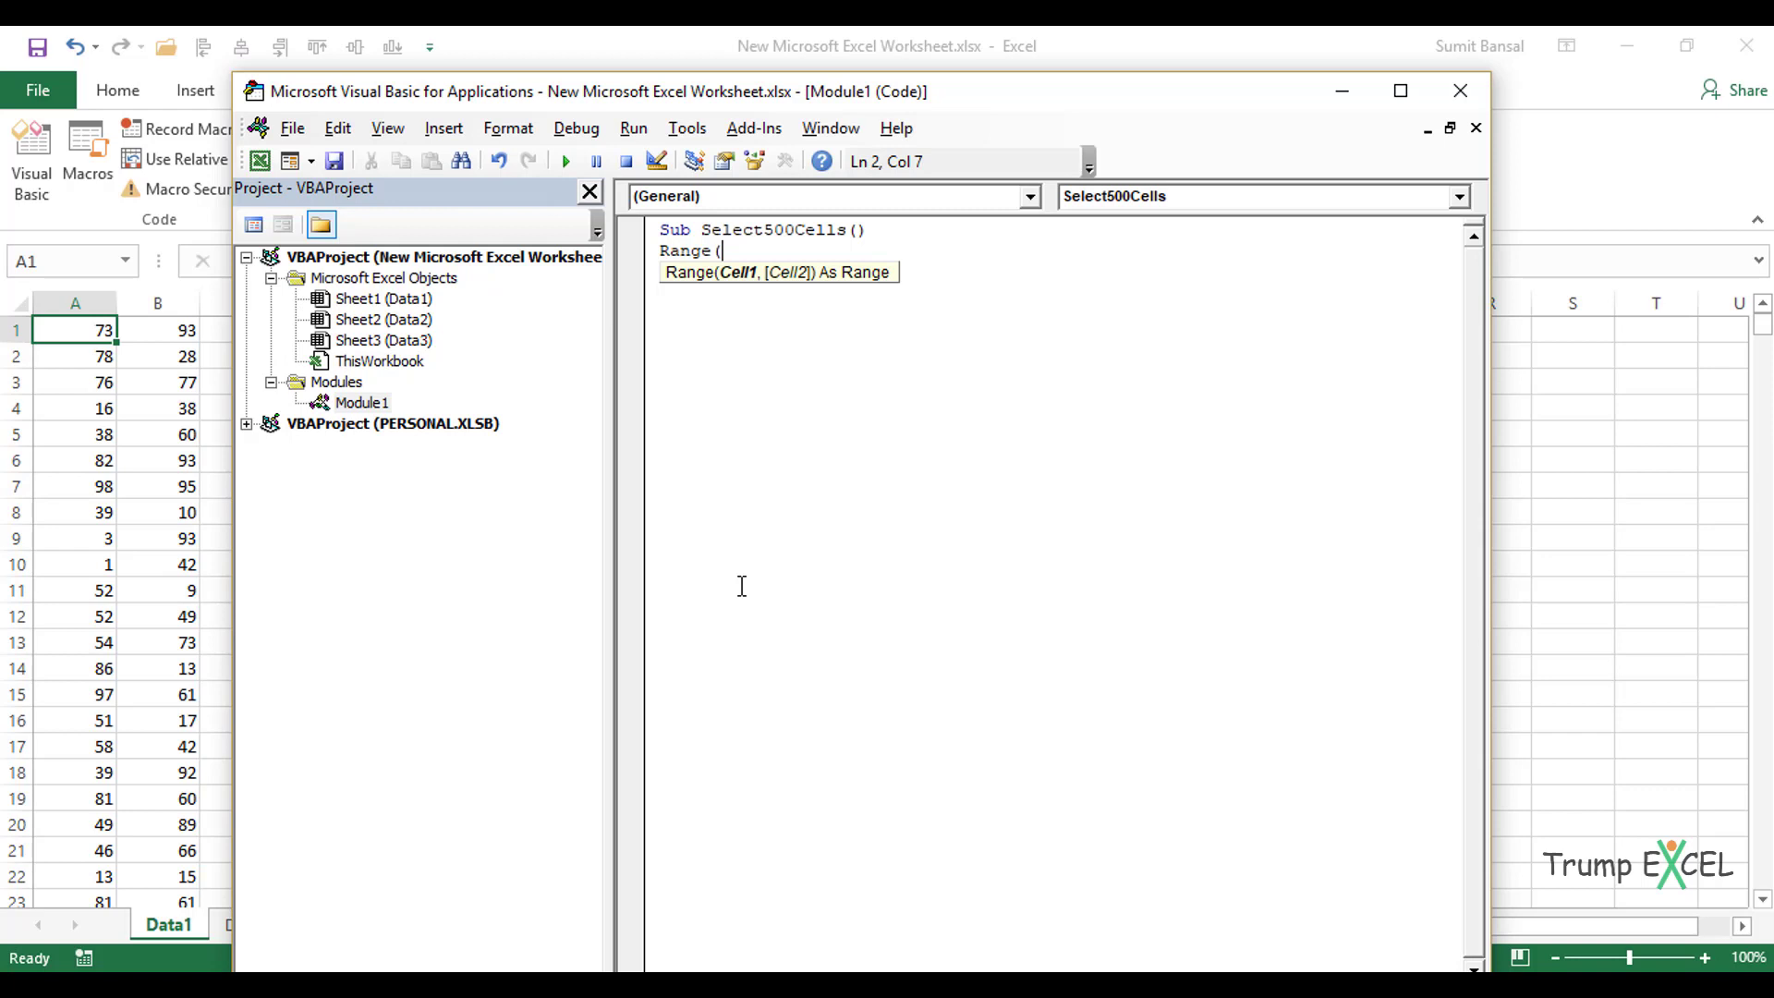
type("Activecell,")
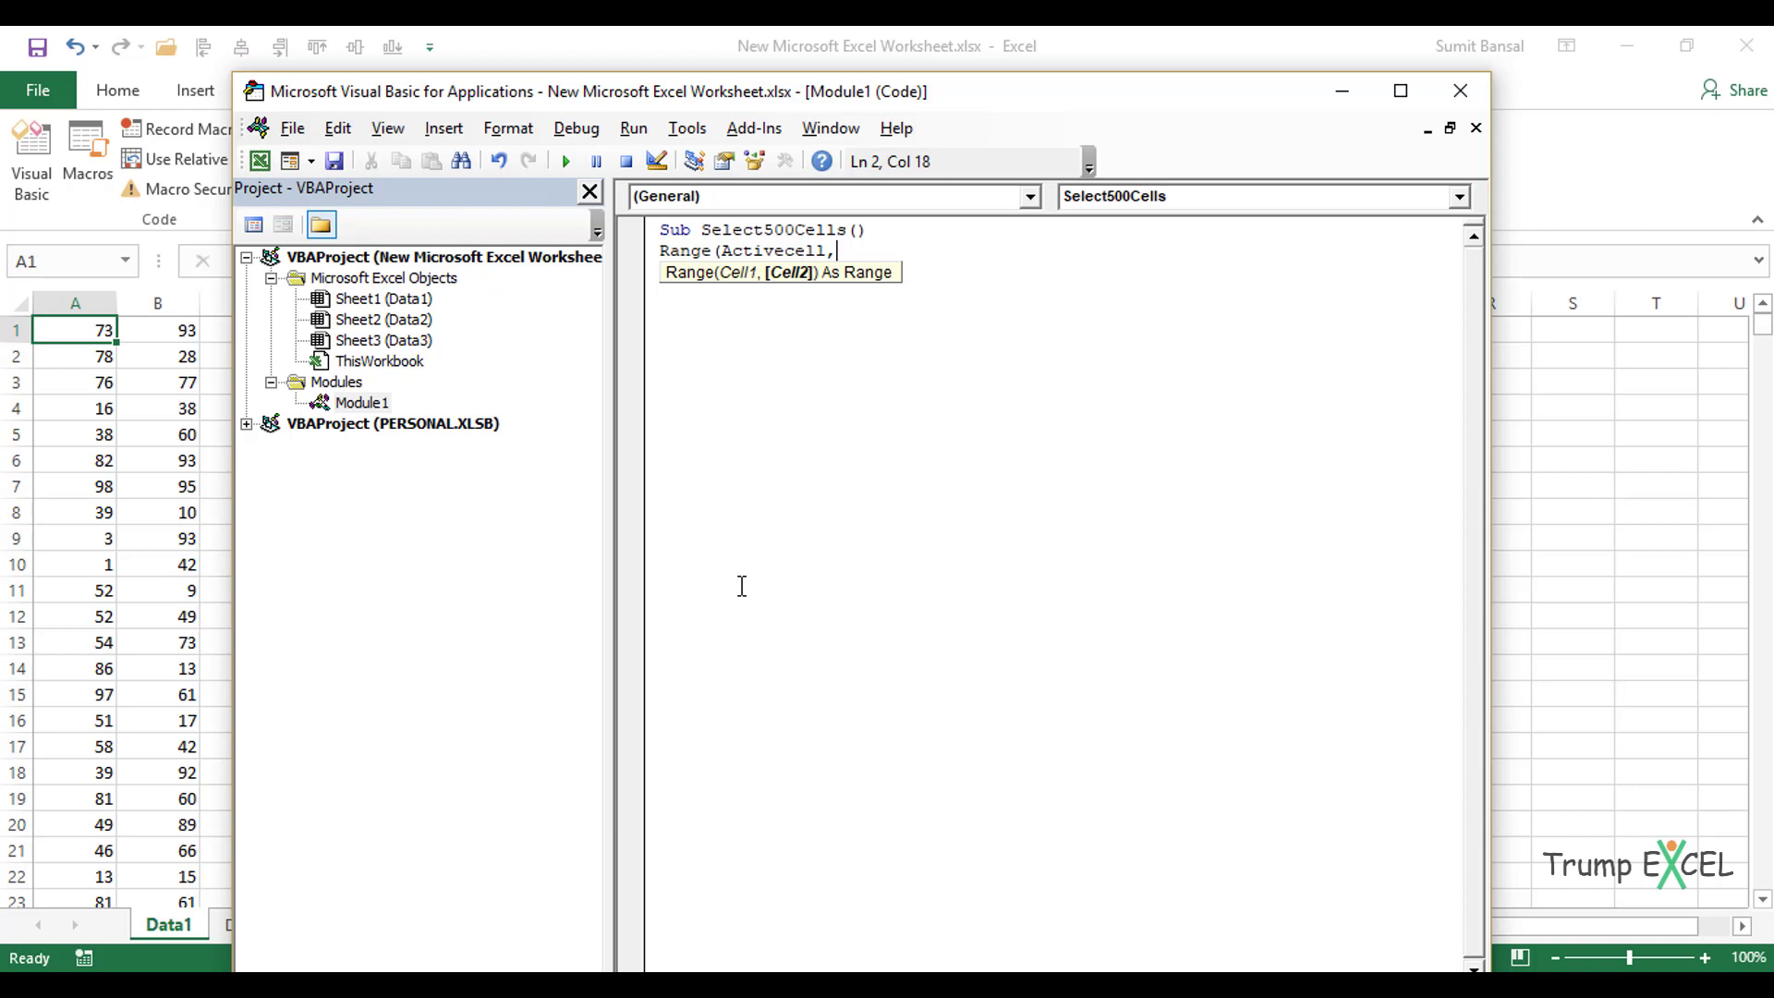
type("Activecell.Off")
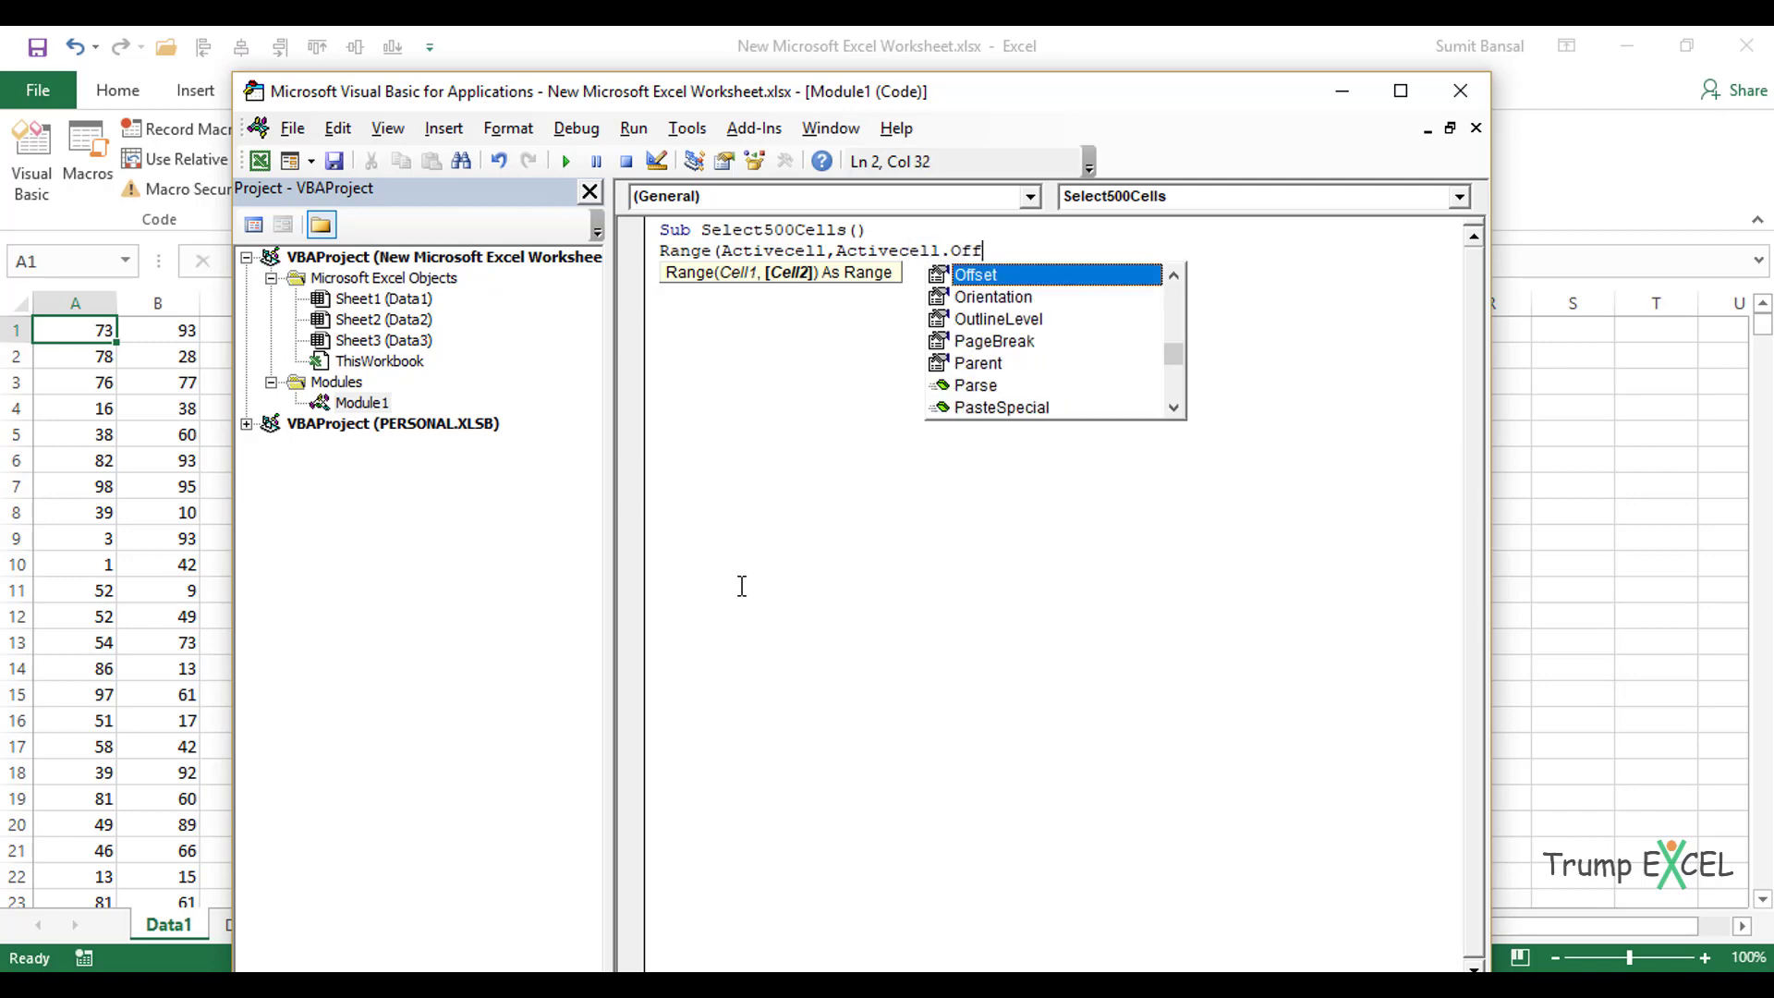
type("set(500")
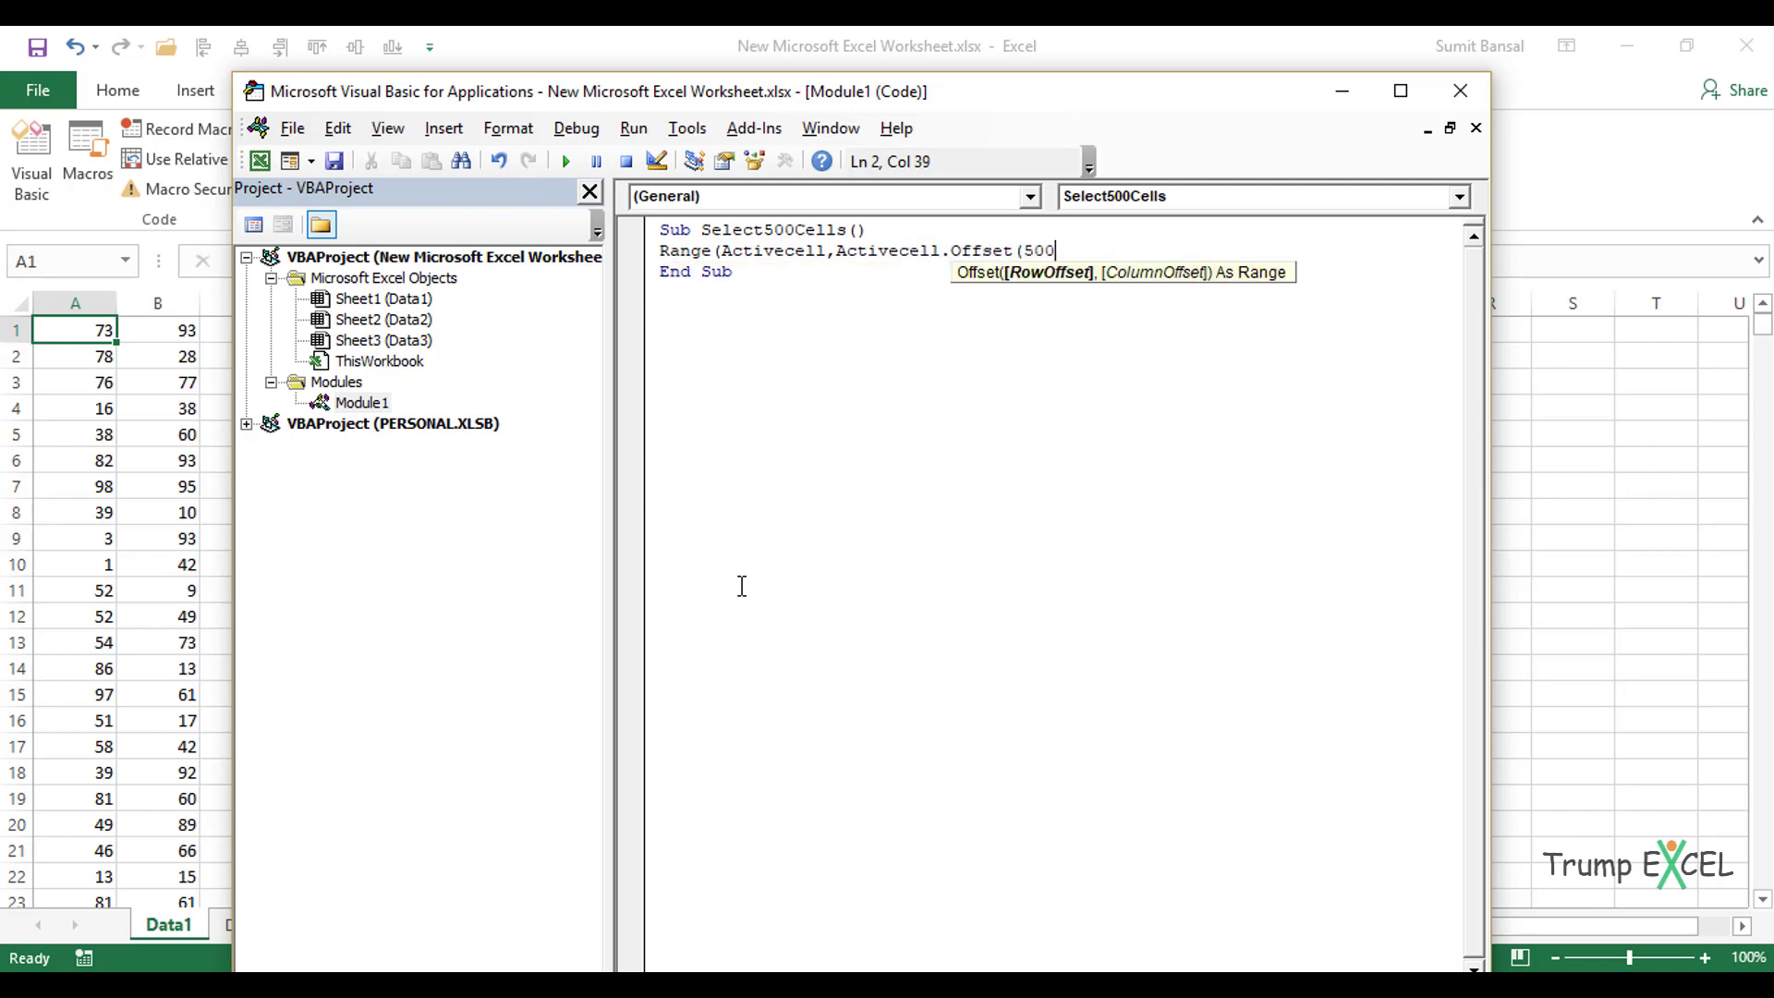
type(",0)")
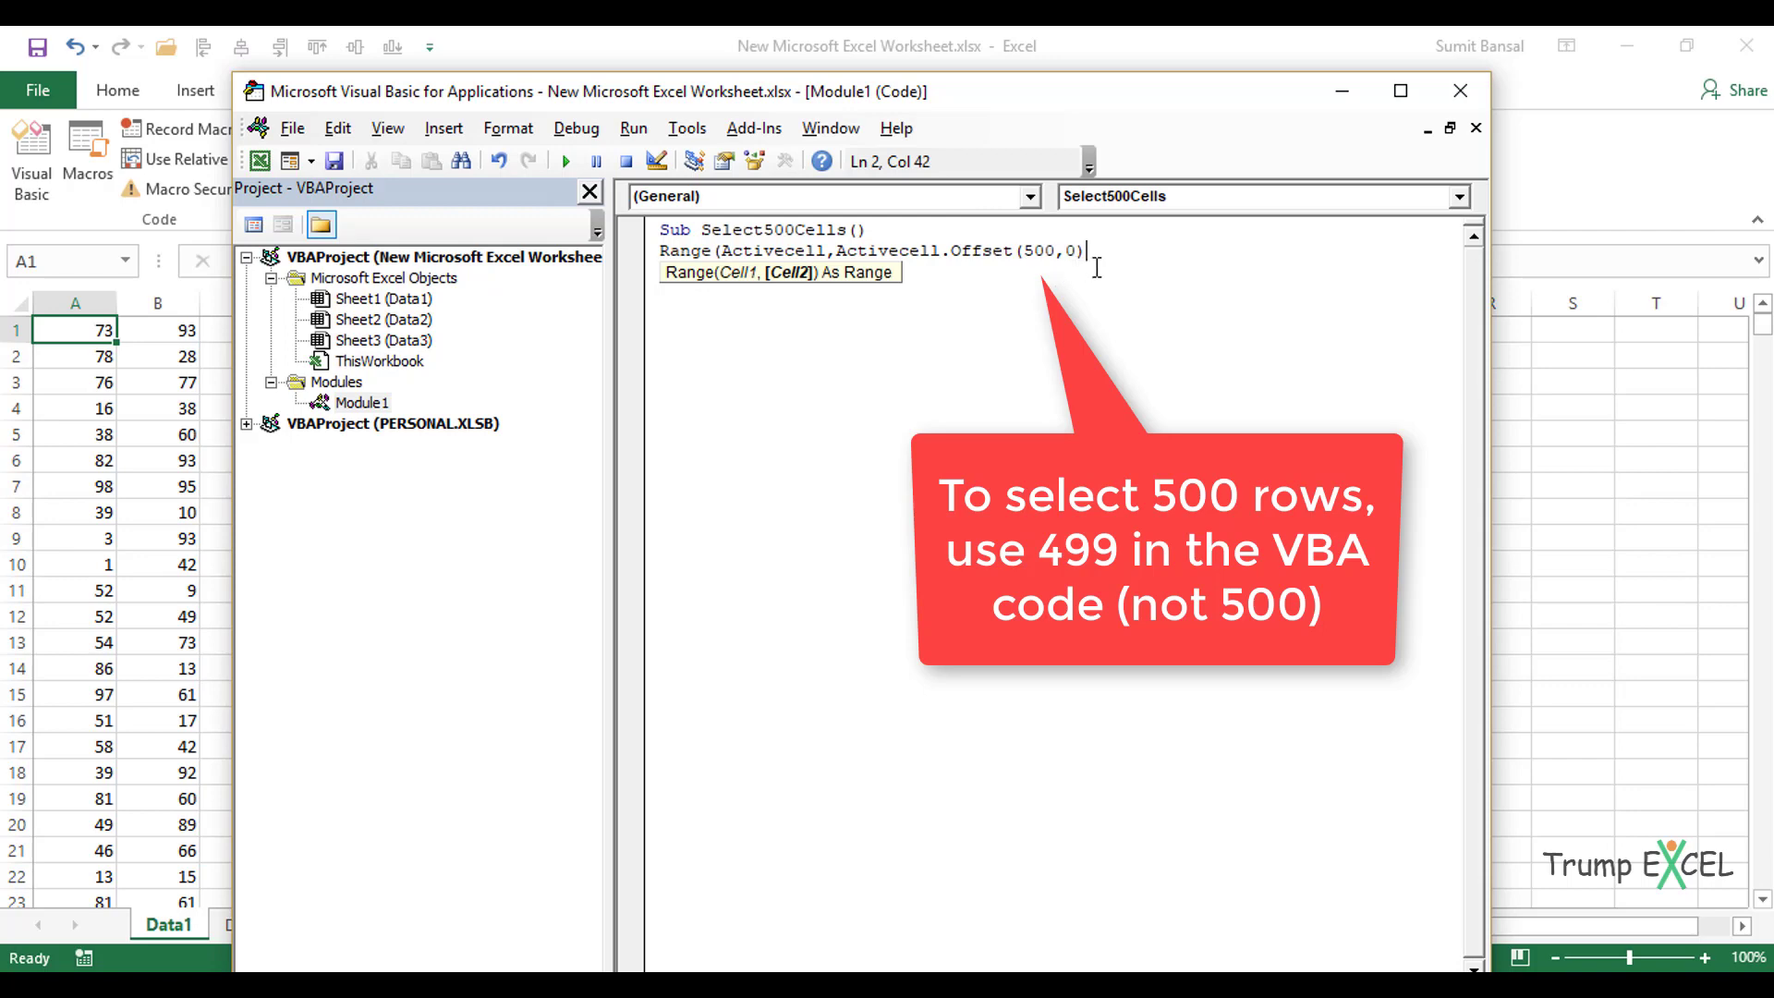
type(").Se")
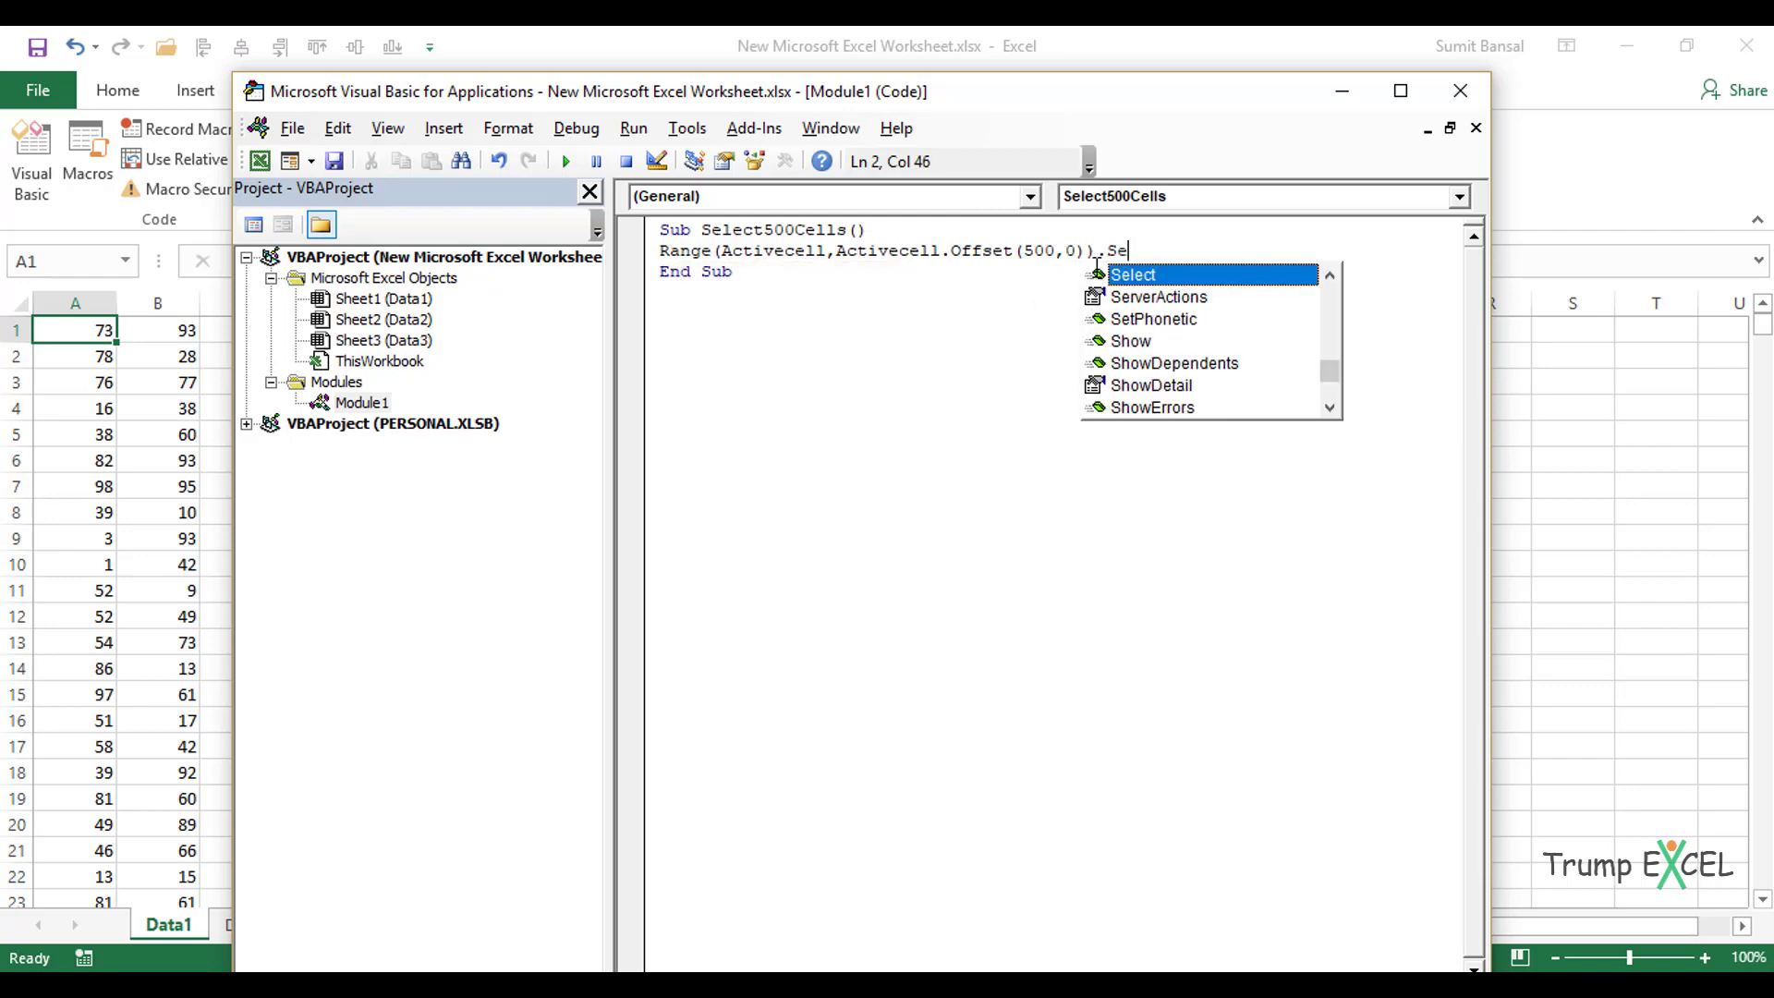
type("lect")
Dismiss the code completion list and highlight the Range line to review it.
key("Escape")
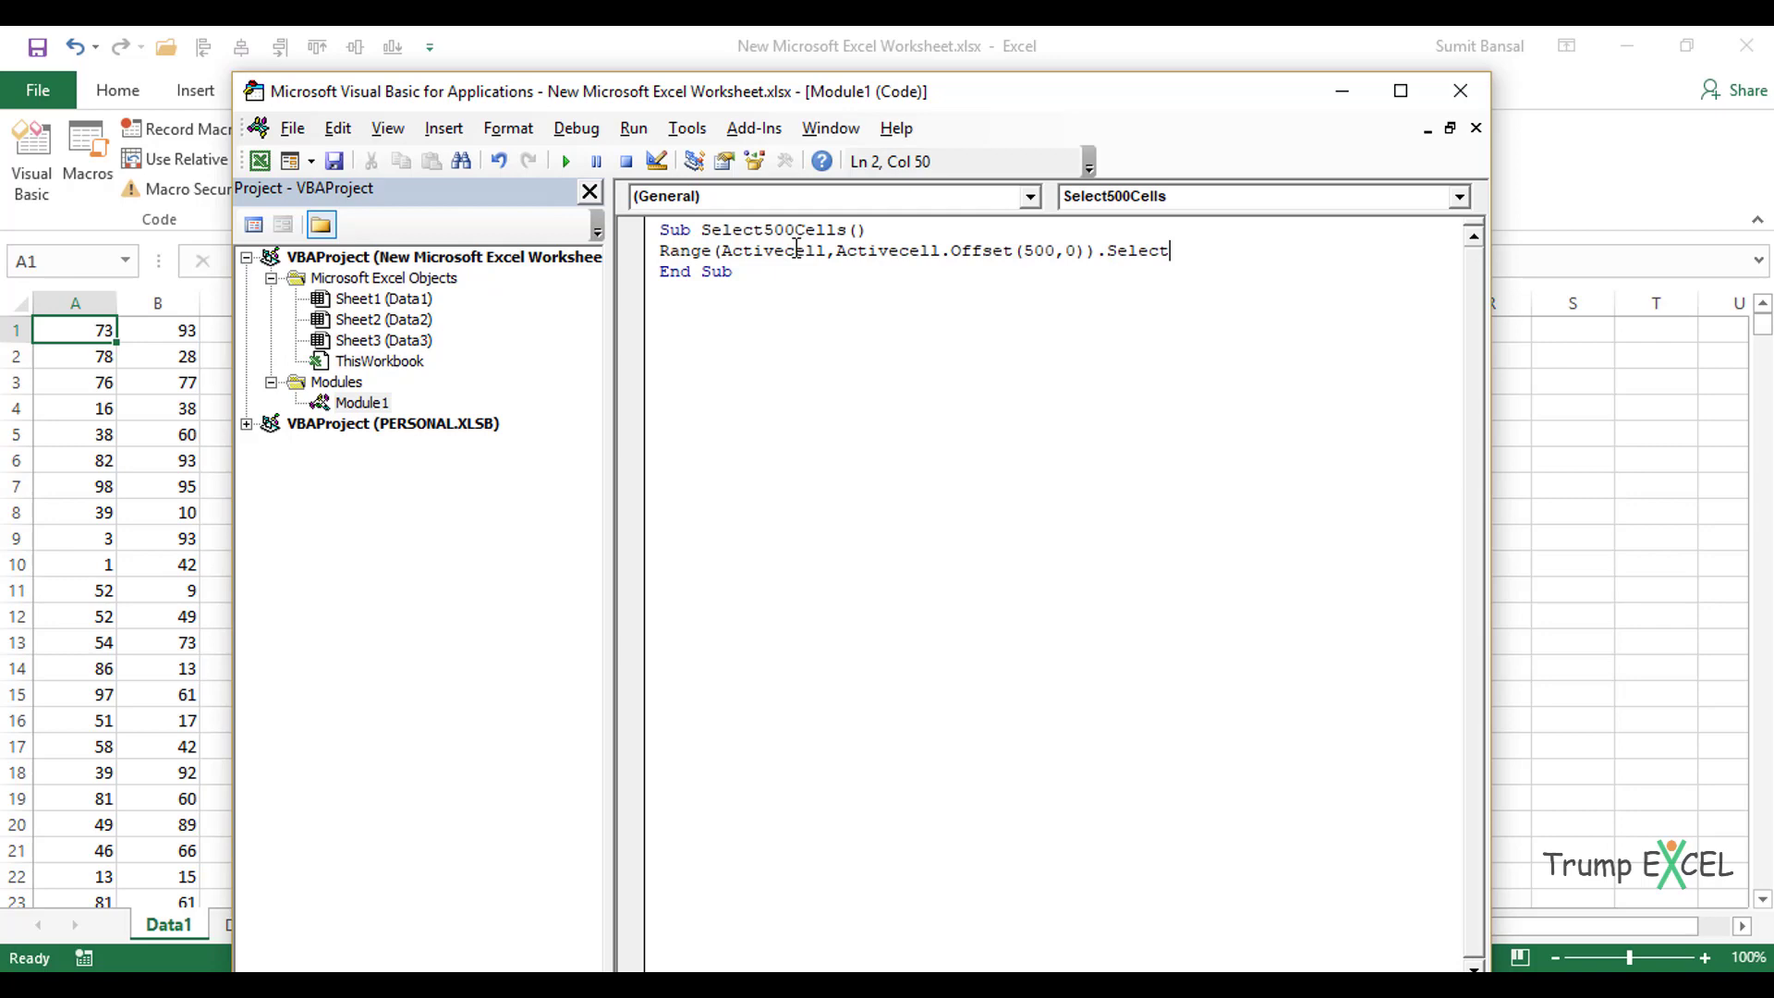
left_click_drag(659, 250, 1100, 247)
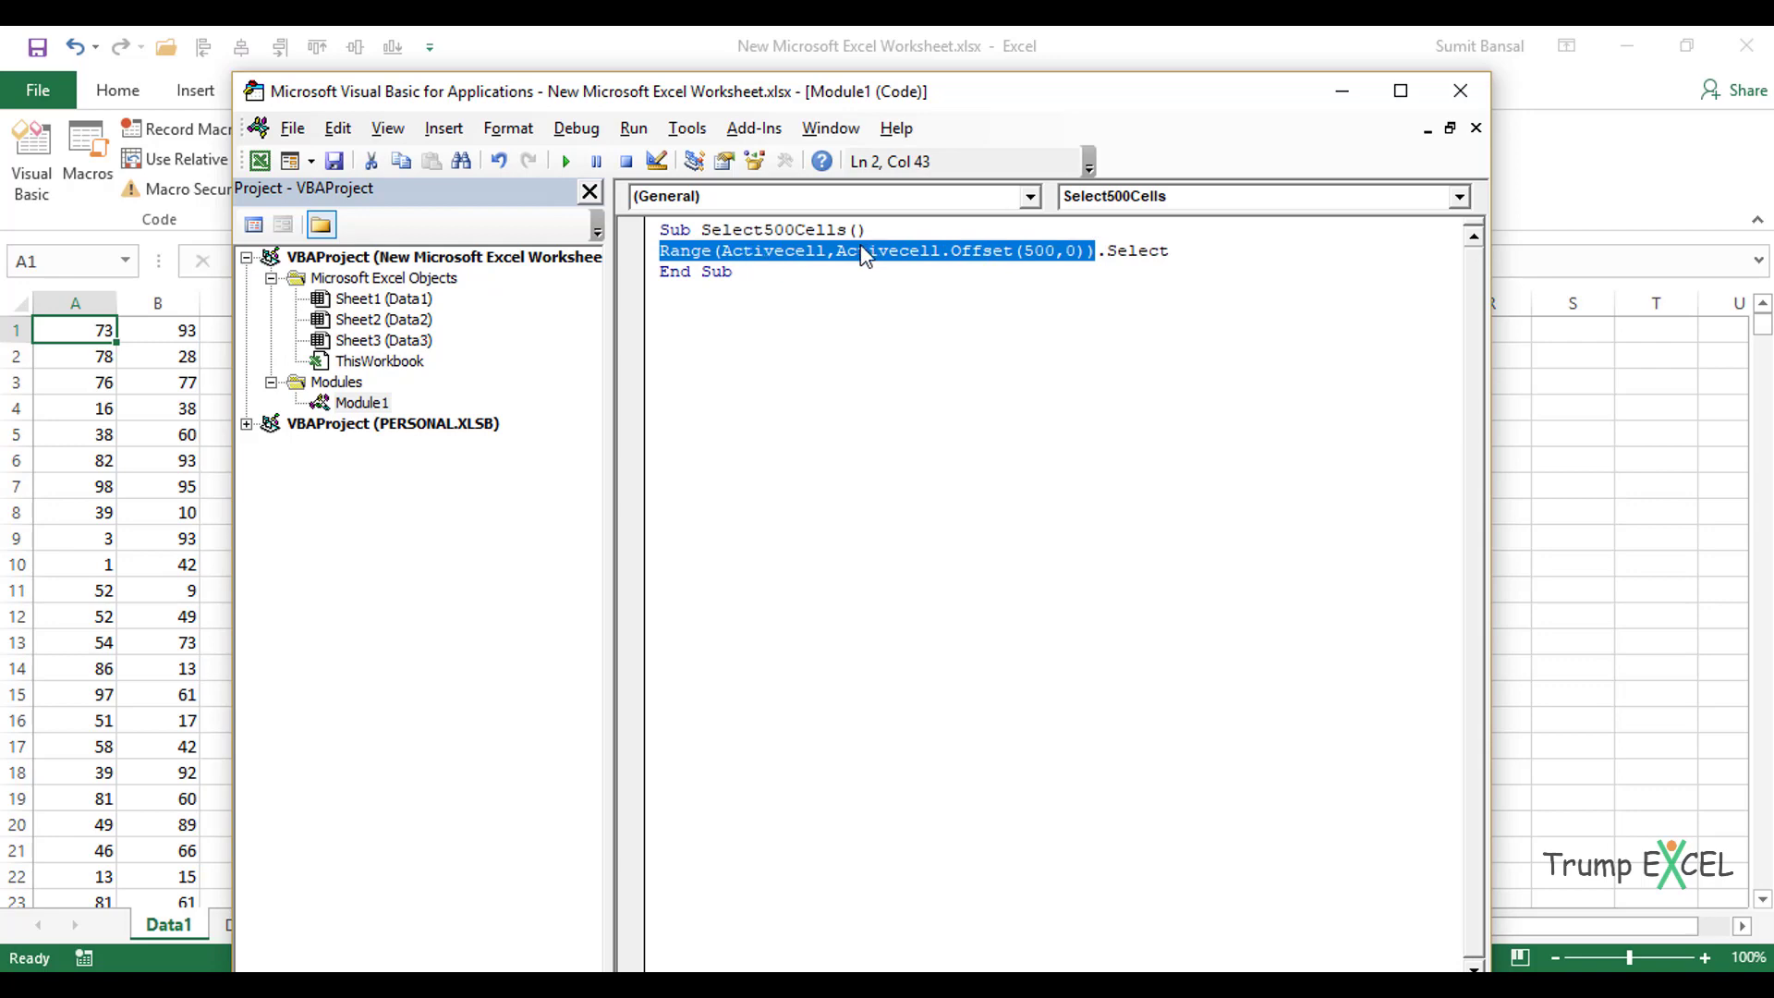
left_click(890, 260)
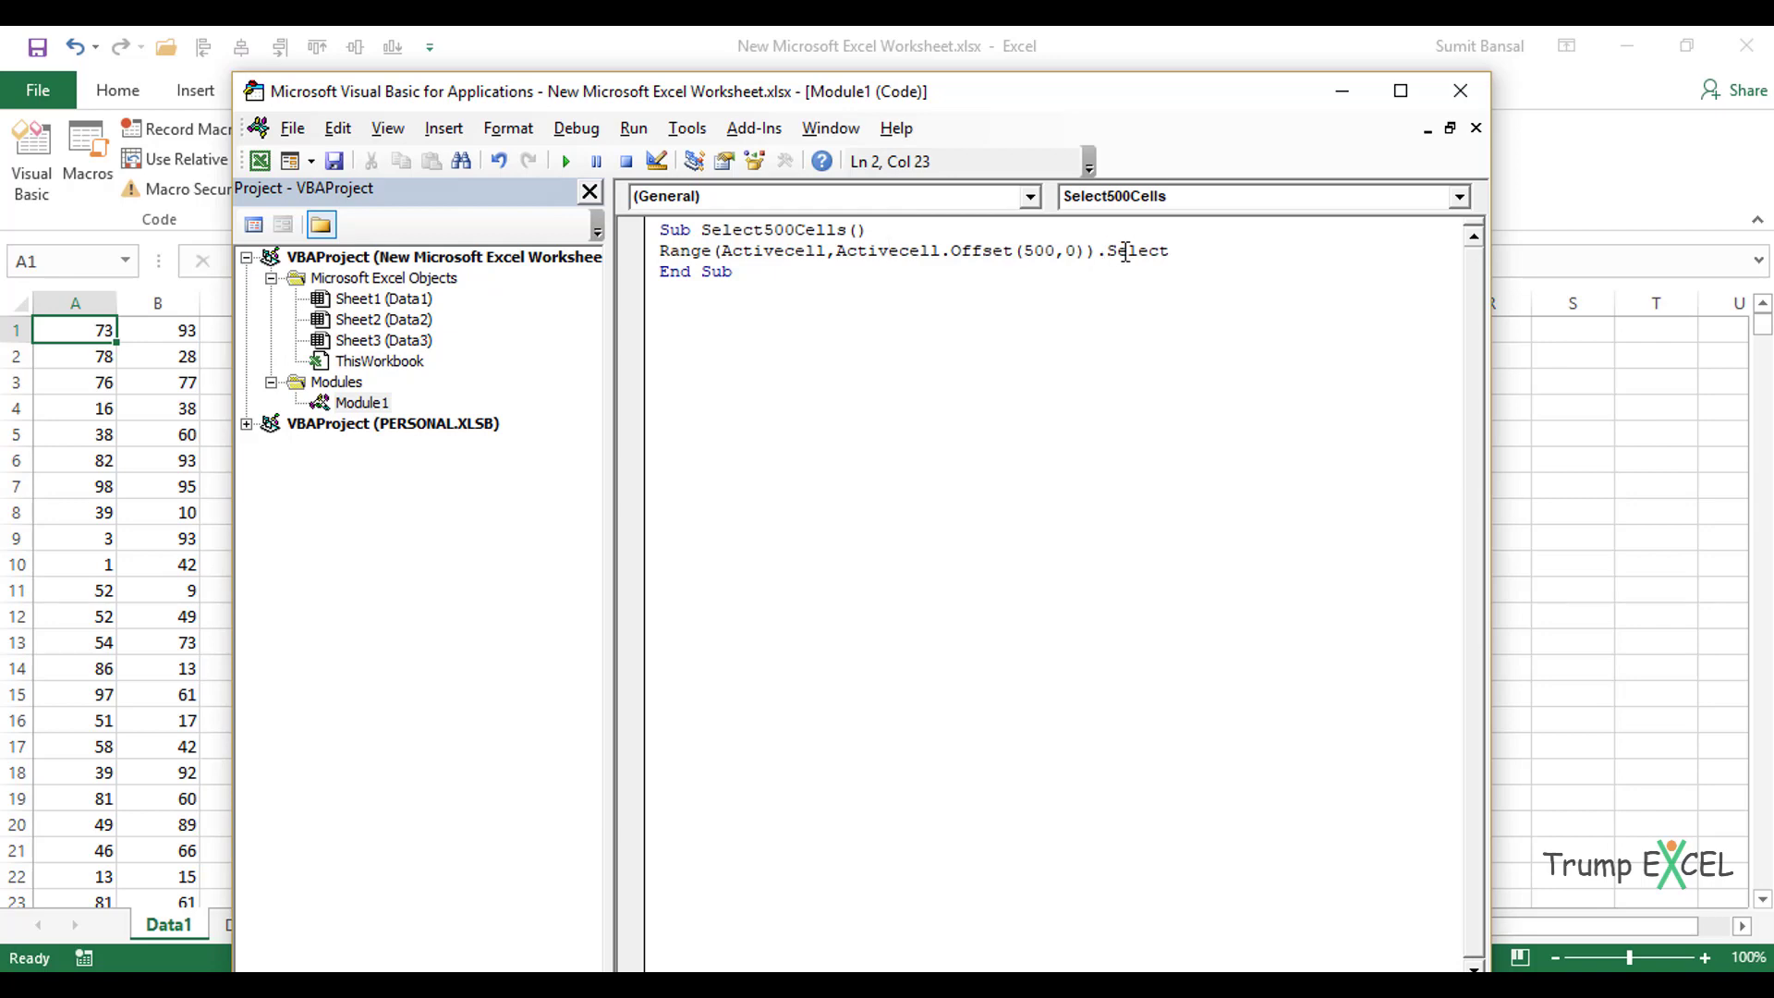
Move the code editor aside to show the worksheet and run the macro to test it.
left_click_drag(1010, 105, 1312, 127)
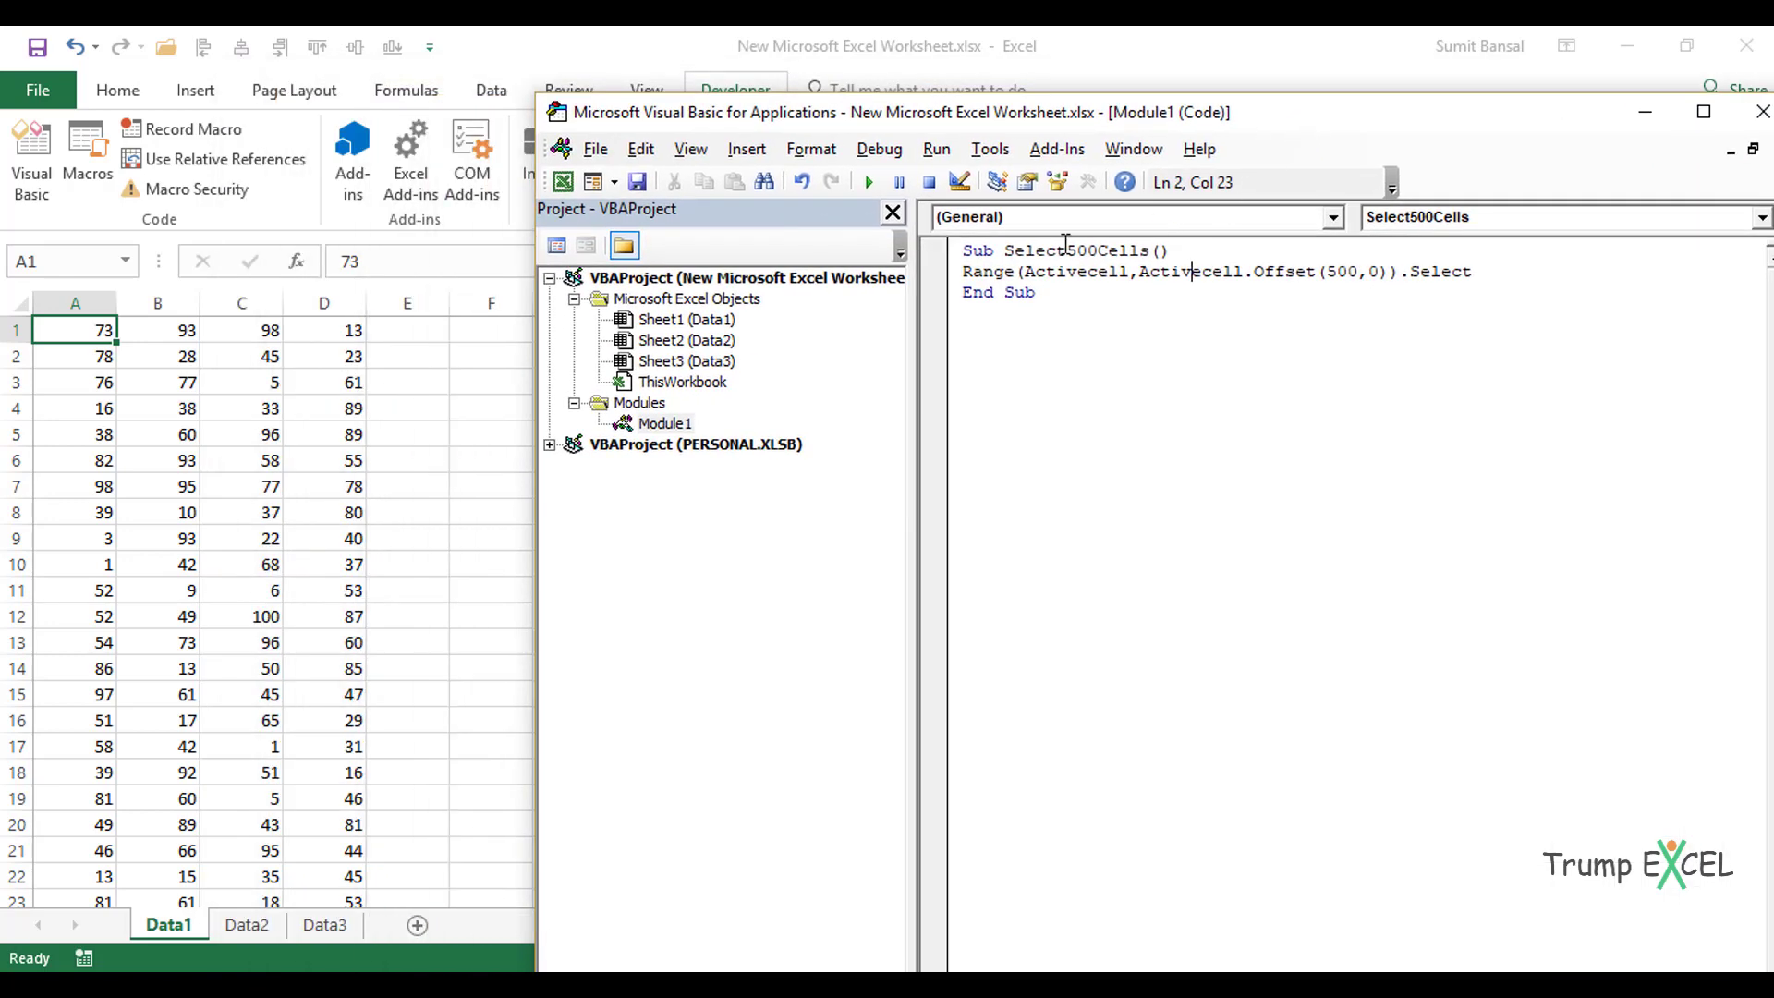
left_click(1037, 272)
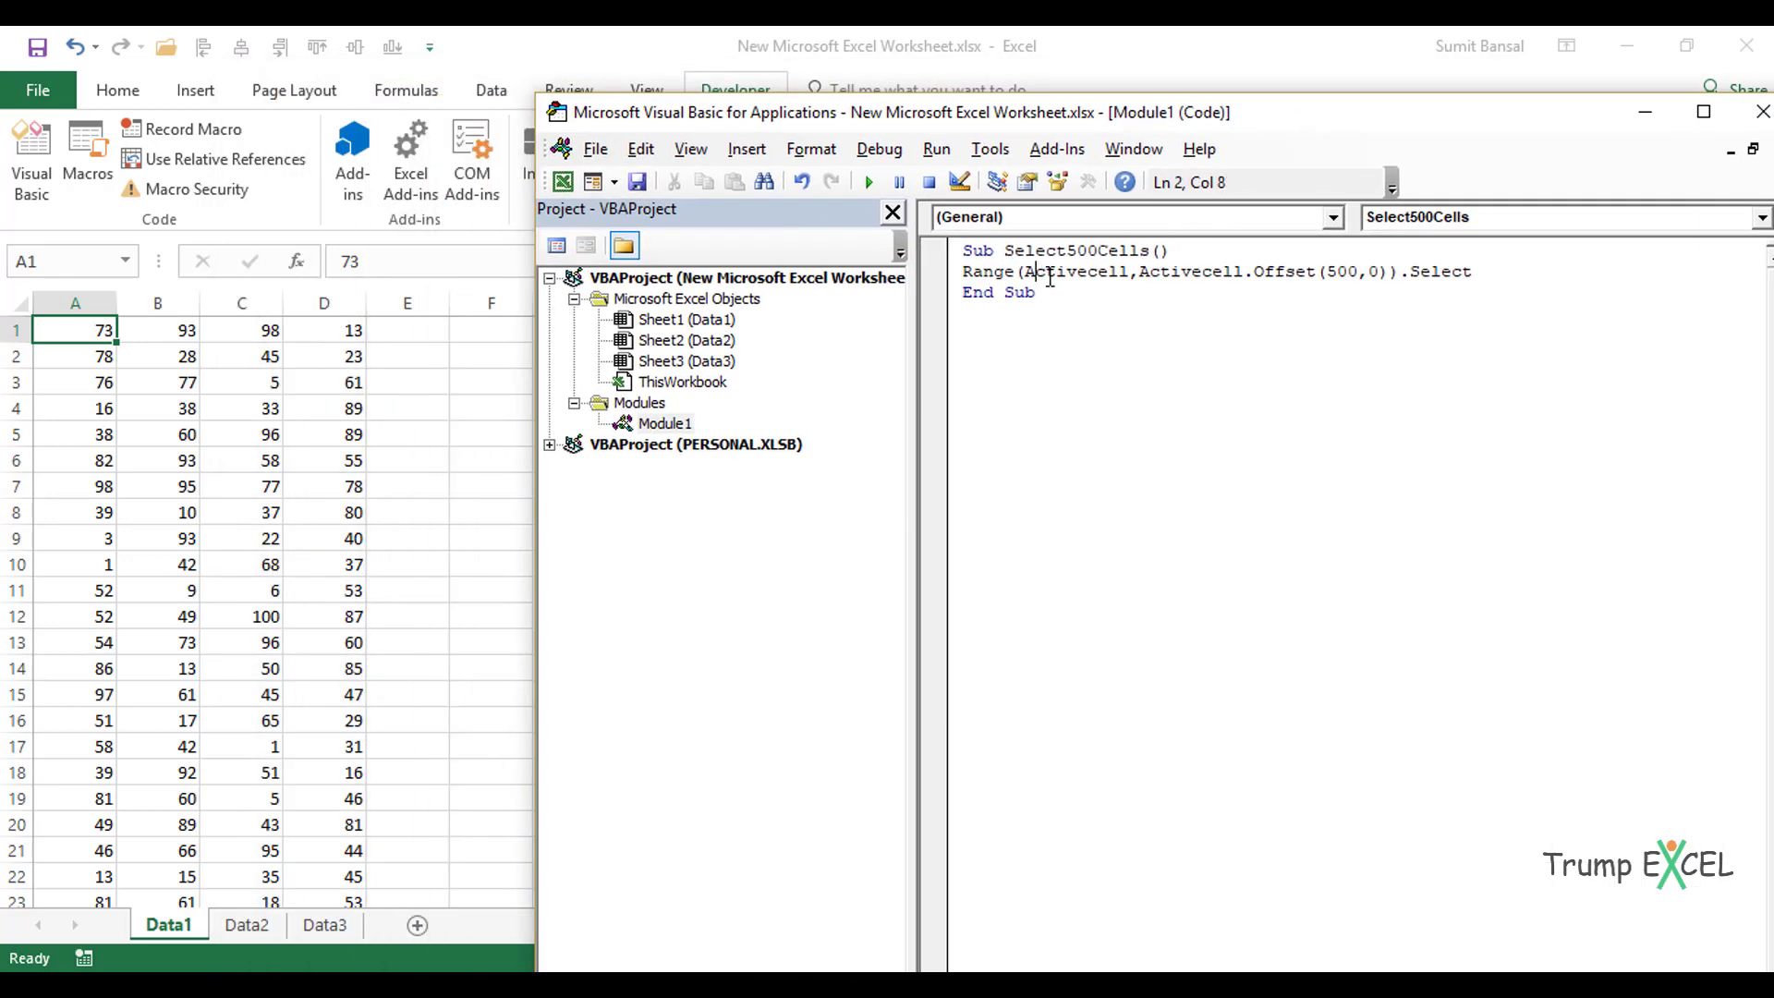
left_click(868, 183)
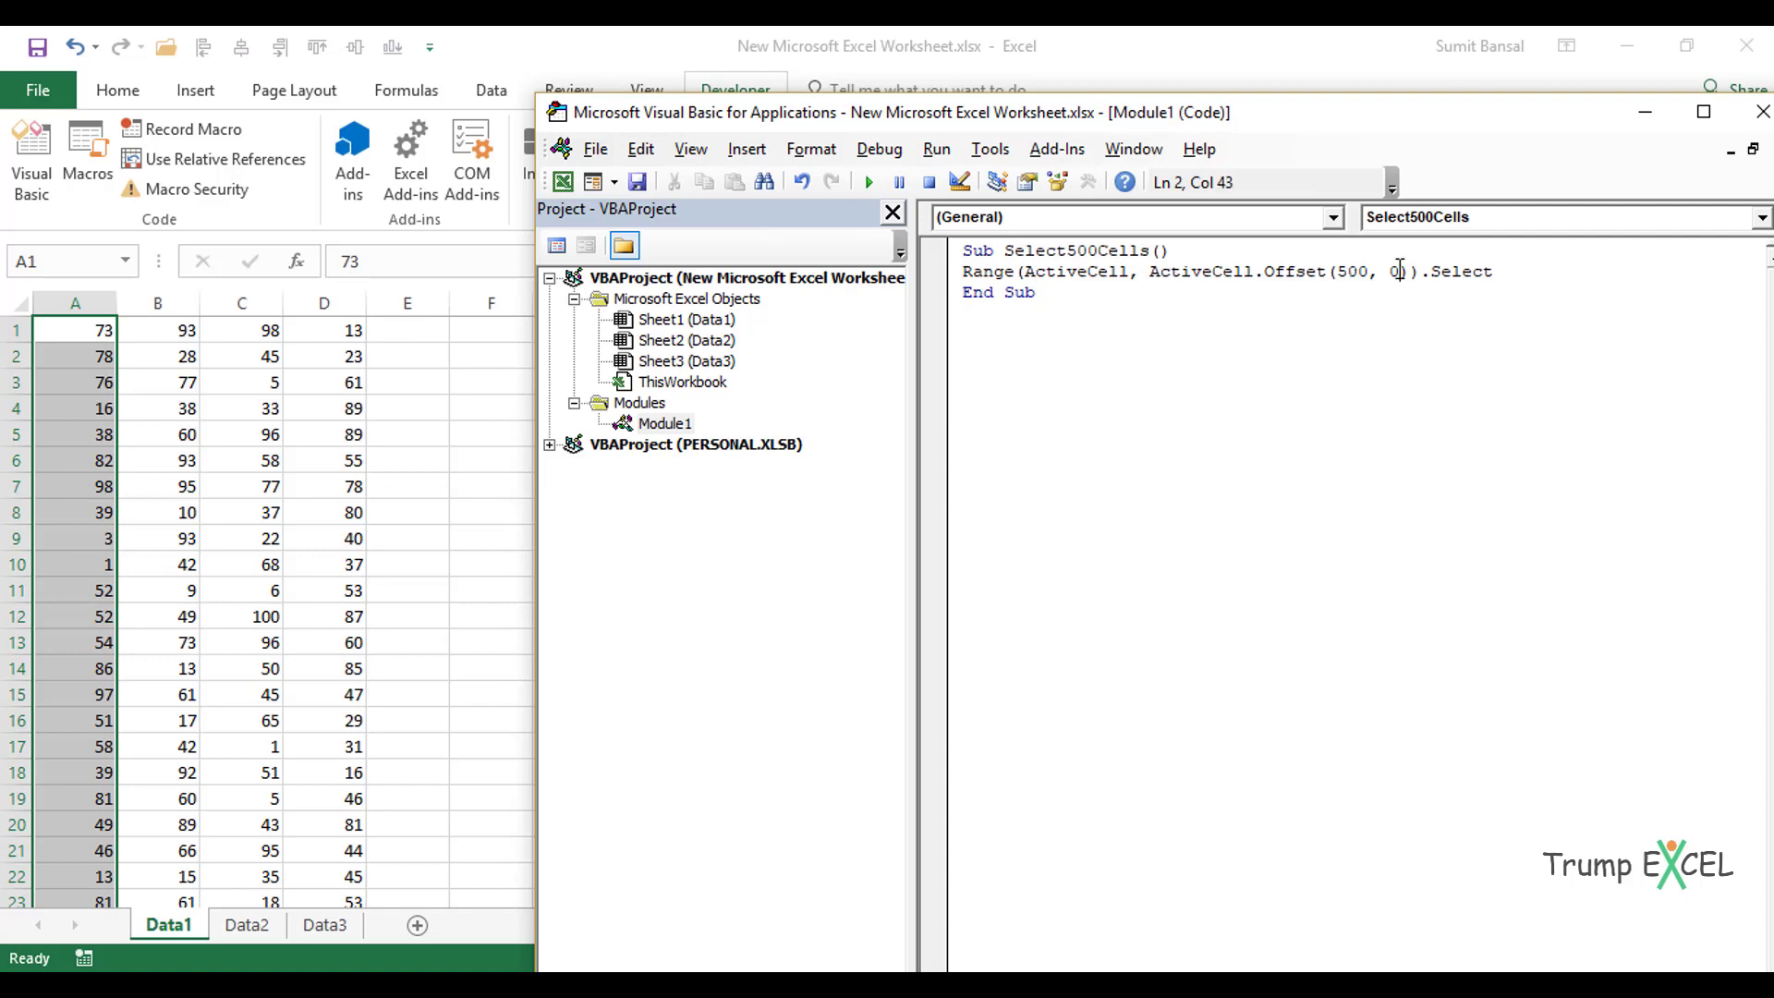
Change the Offset column argument and rerun the macro until it selects columns A–D.
key("BackSpace")
type("4")
left_click(1067, 270)
left_click(870, 183)
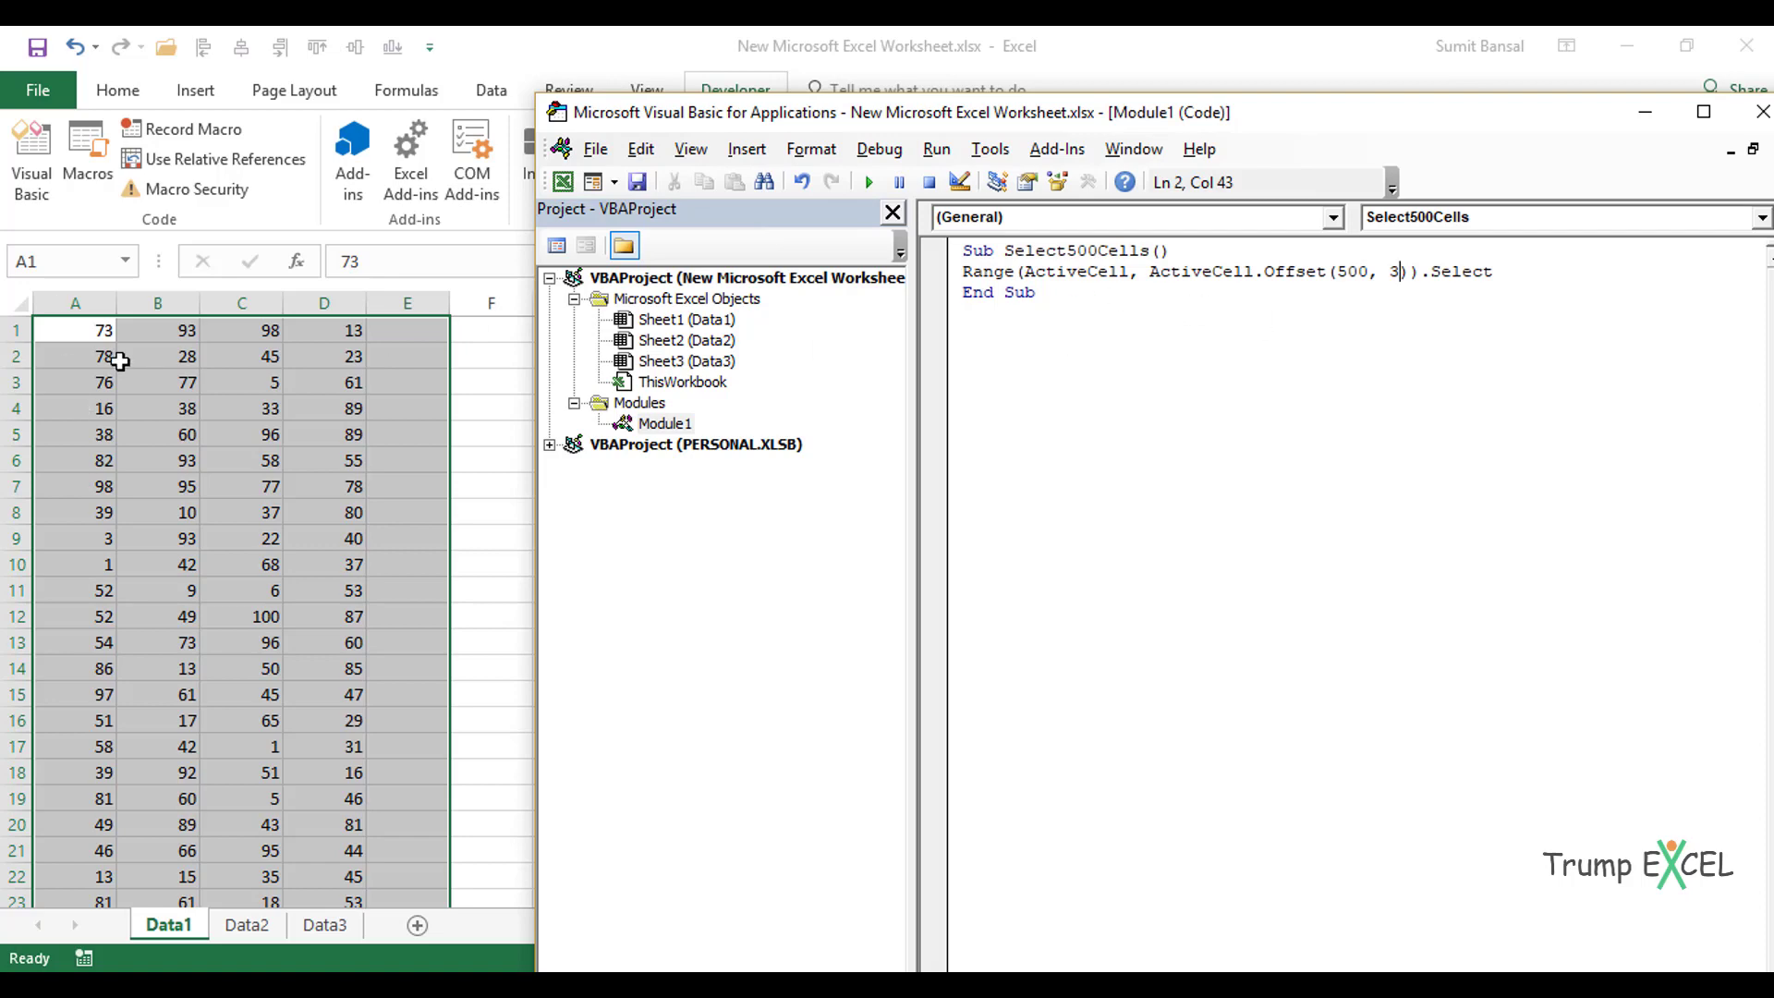
left_click(1031, 271)
left_click(868, 182)
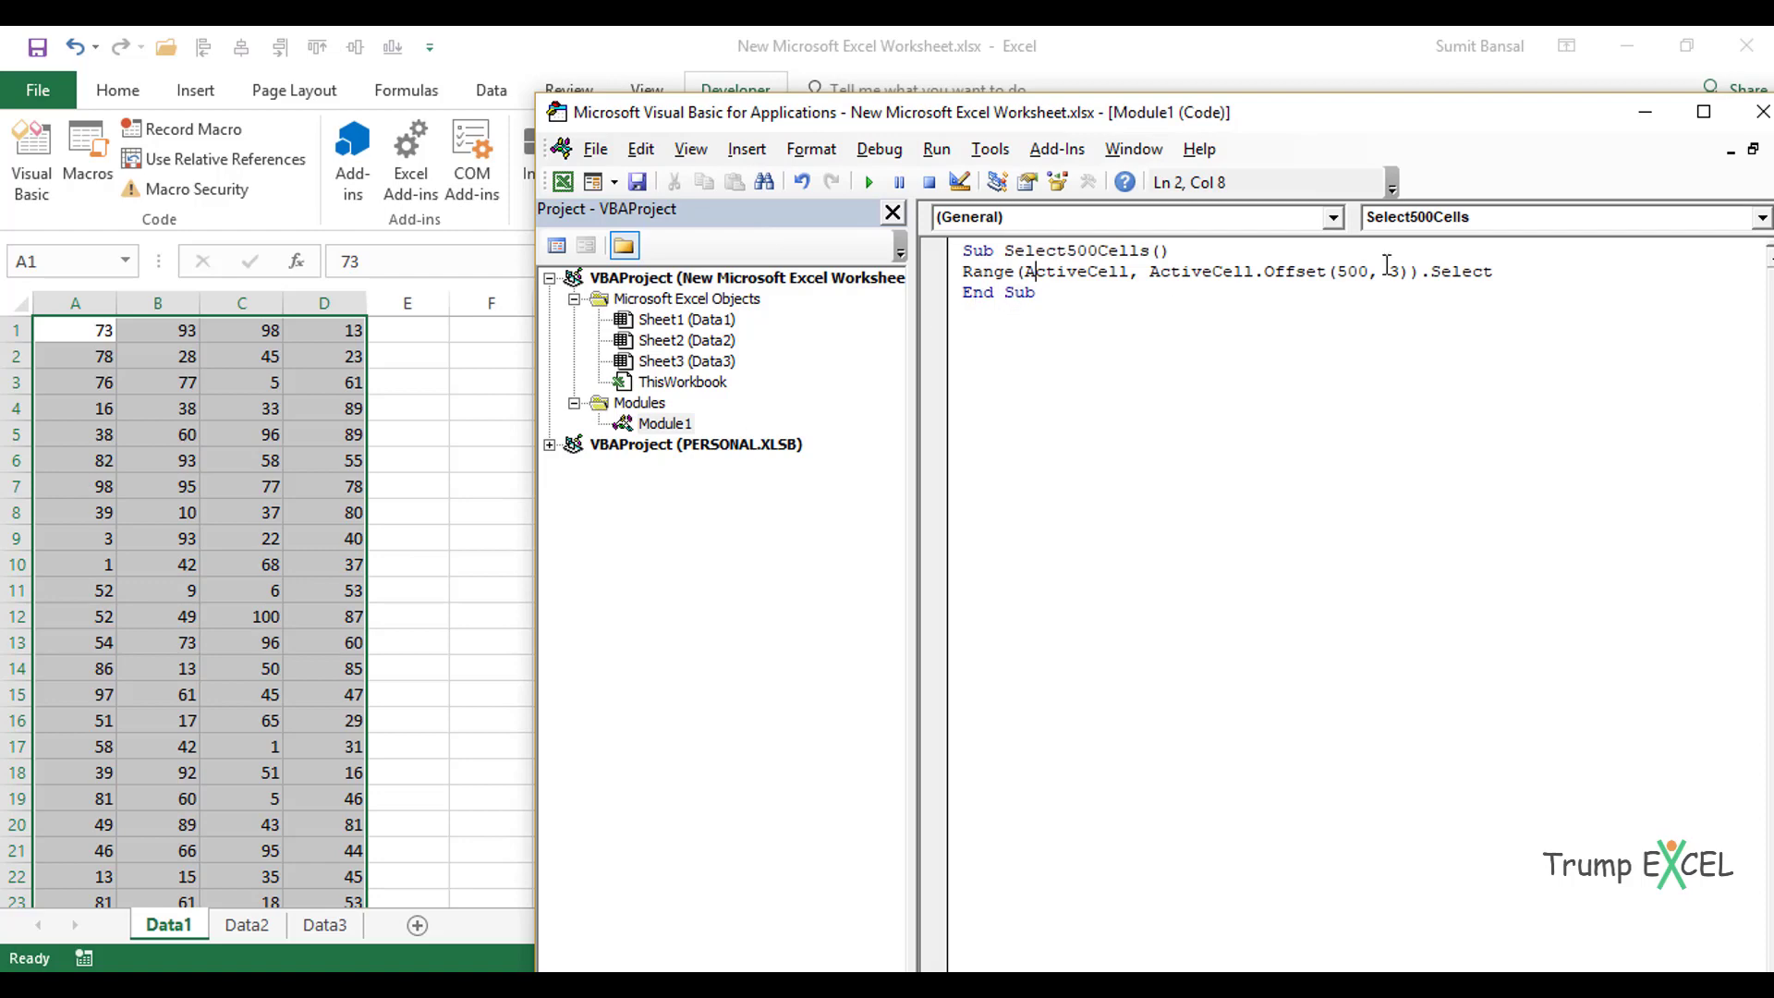
Replace .Select with .Copy, run the macro from A1 to copy the block, then close the editor.
left_click_drag(1431, 274, 1510, 275)
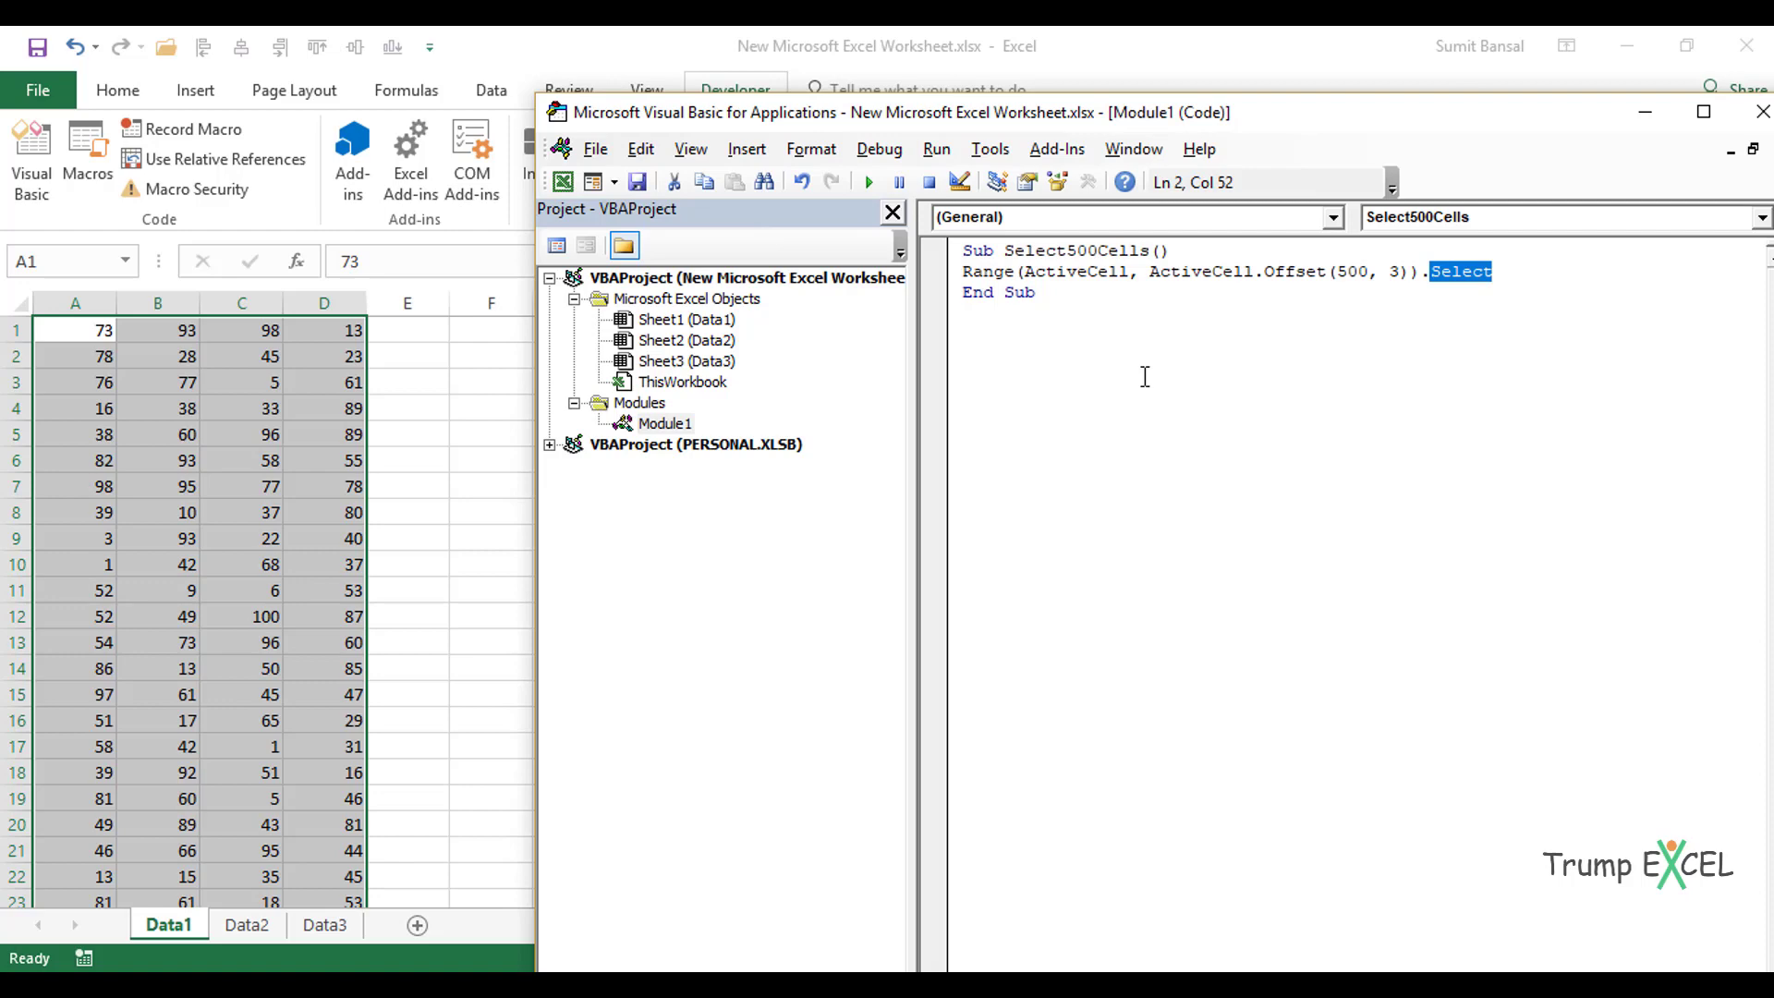
type("Copy")
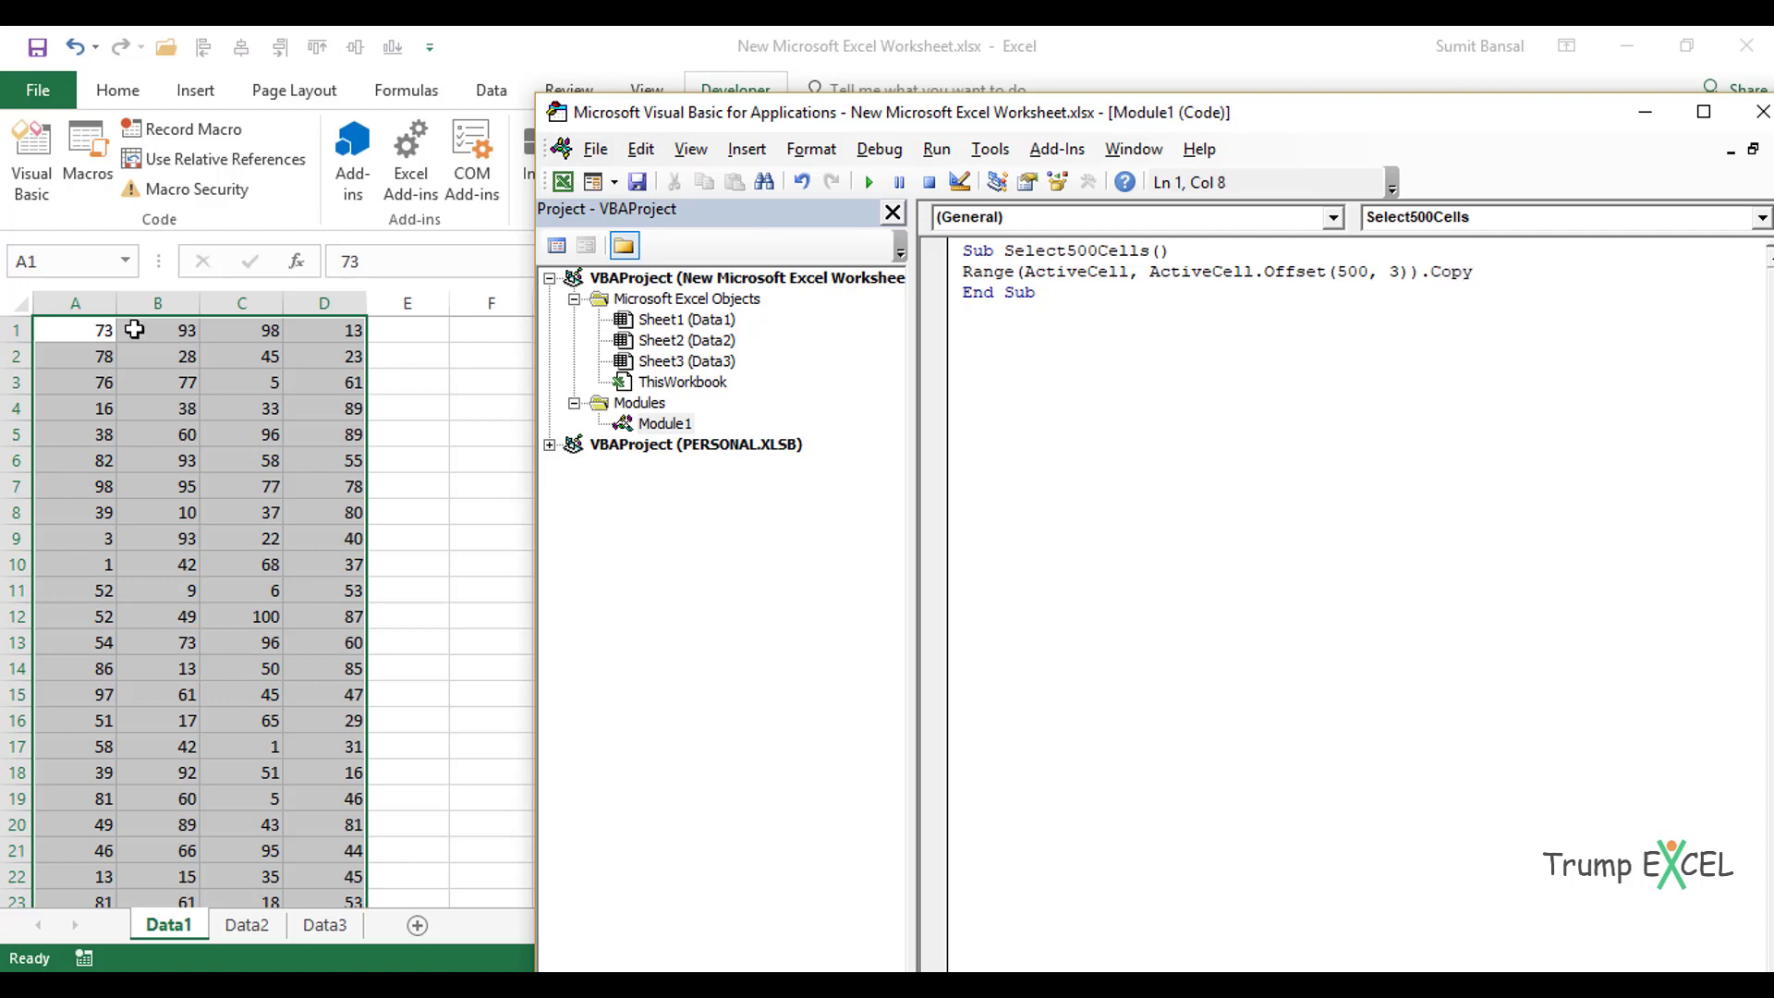
left_click(97, 329)
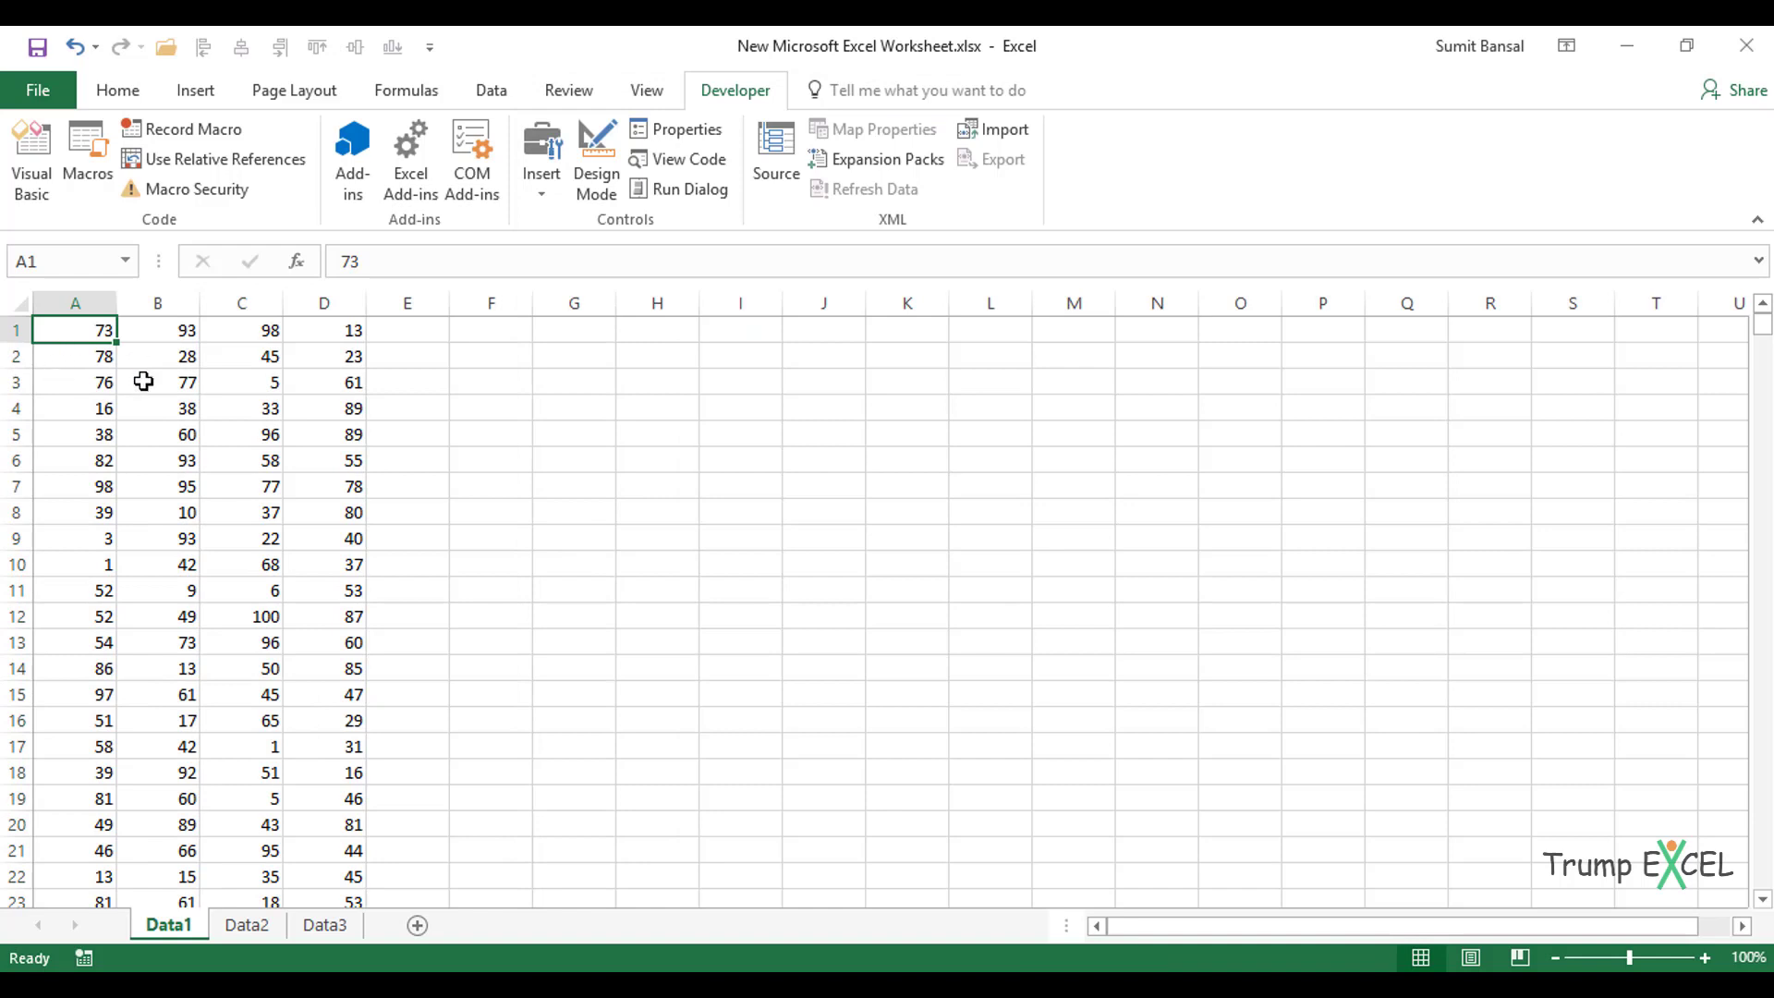
key("alt+F11")
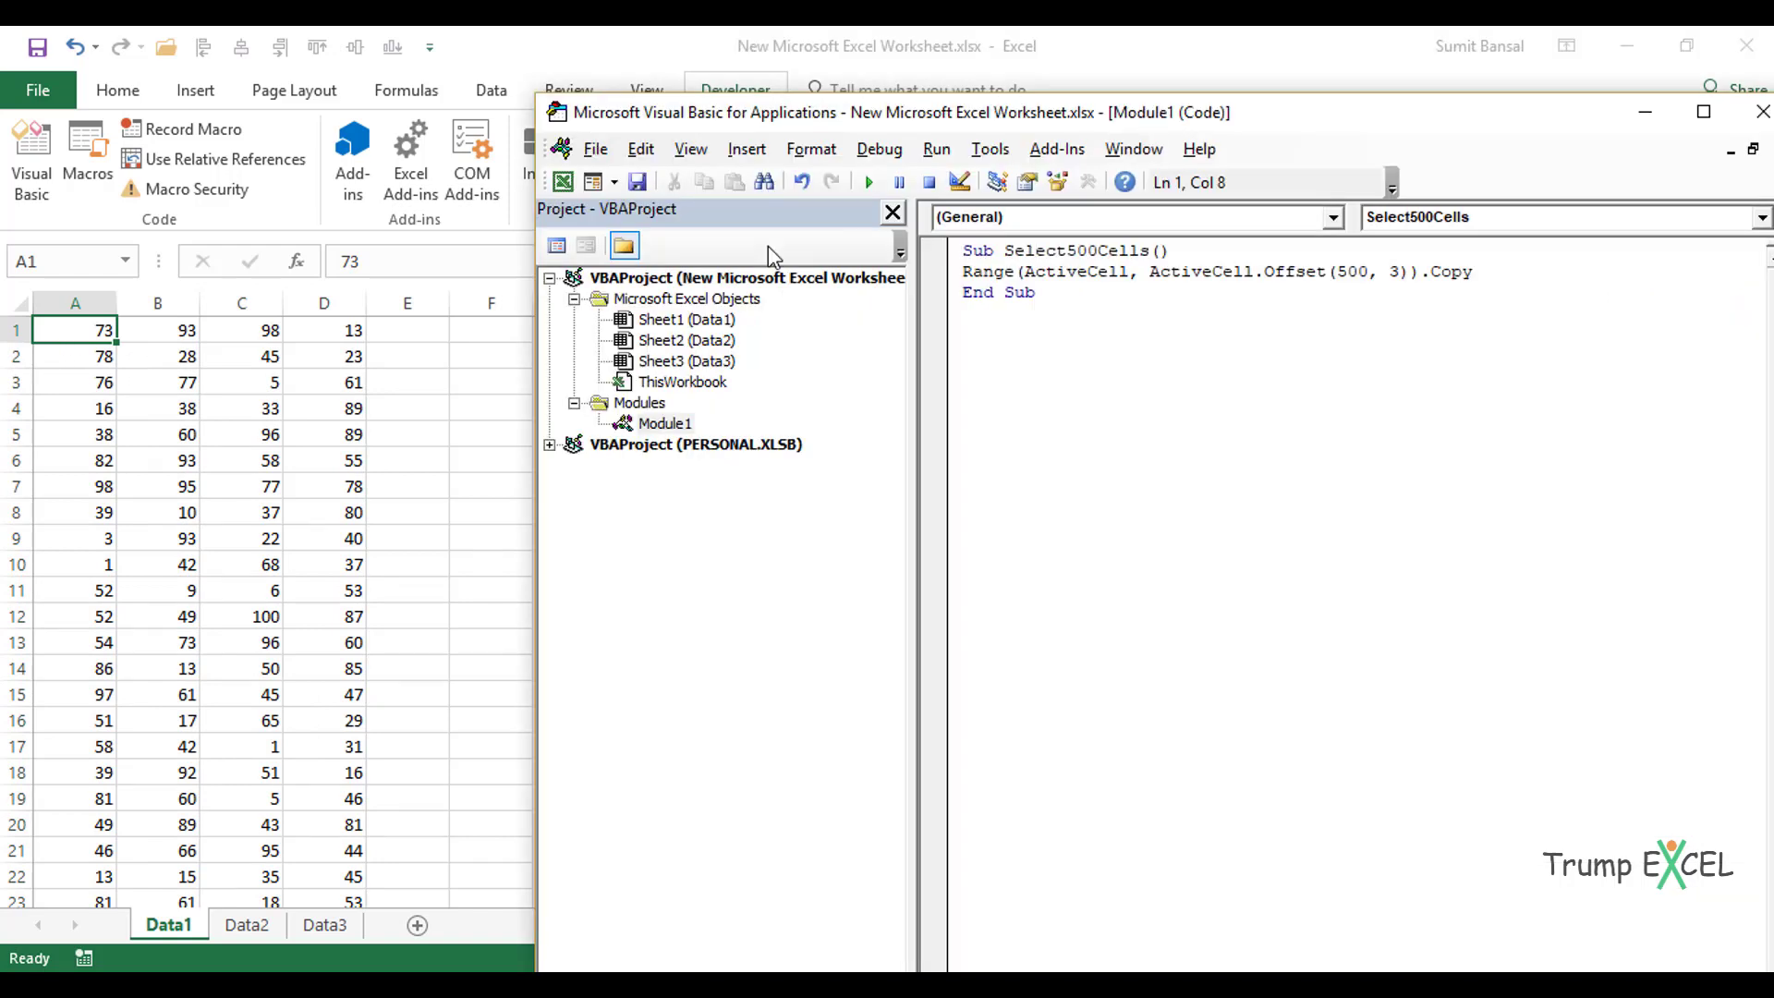
left_click(1058, 271)
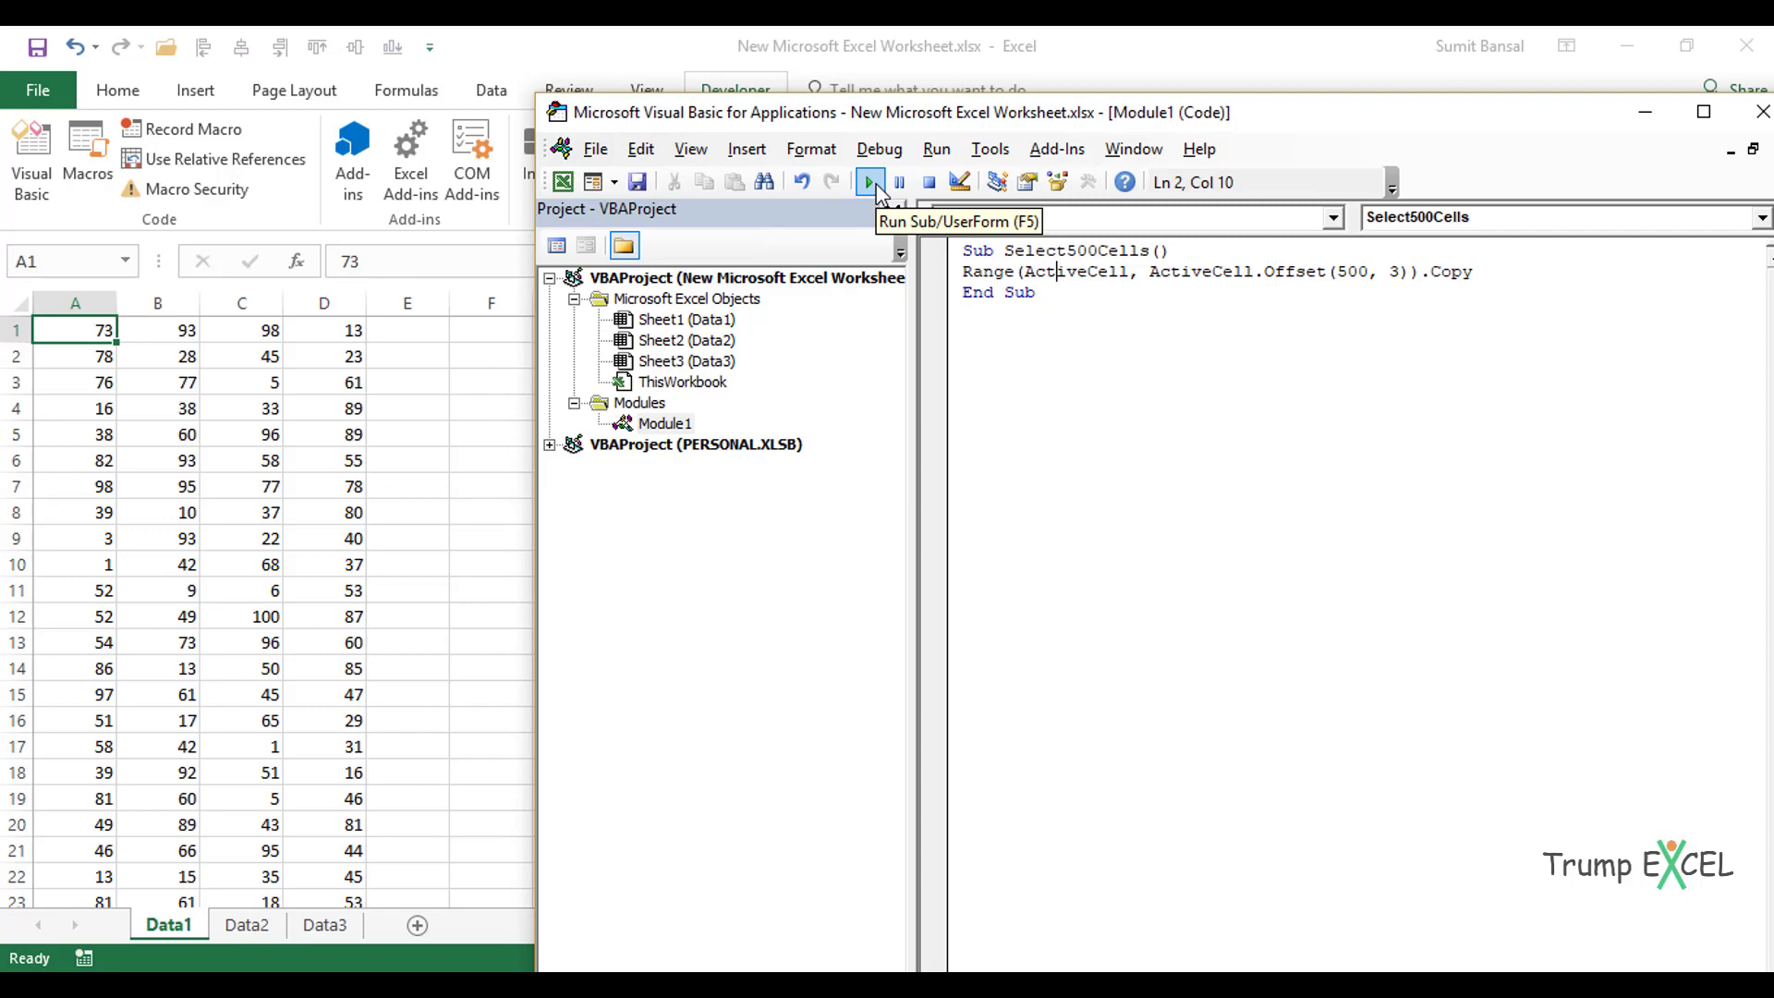
left_click(870, 184)
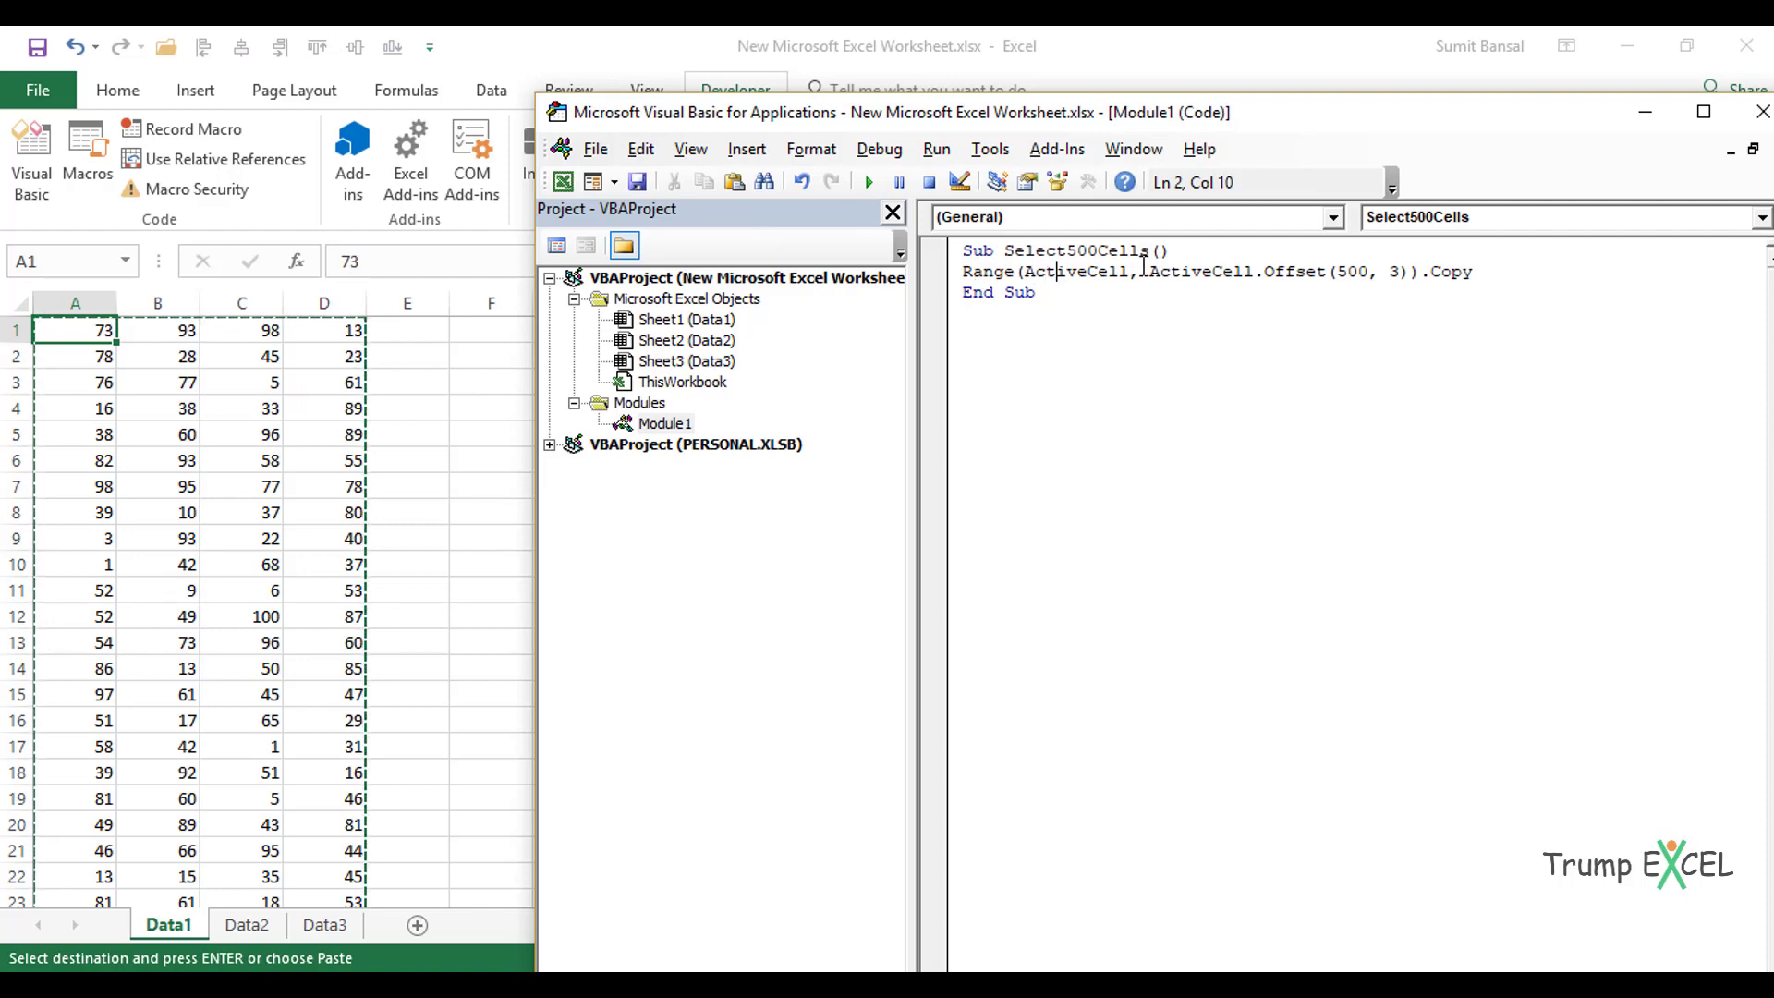
left_click(1762, 111)
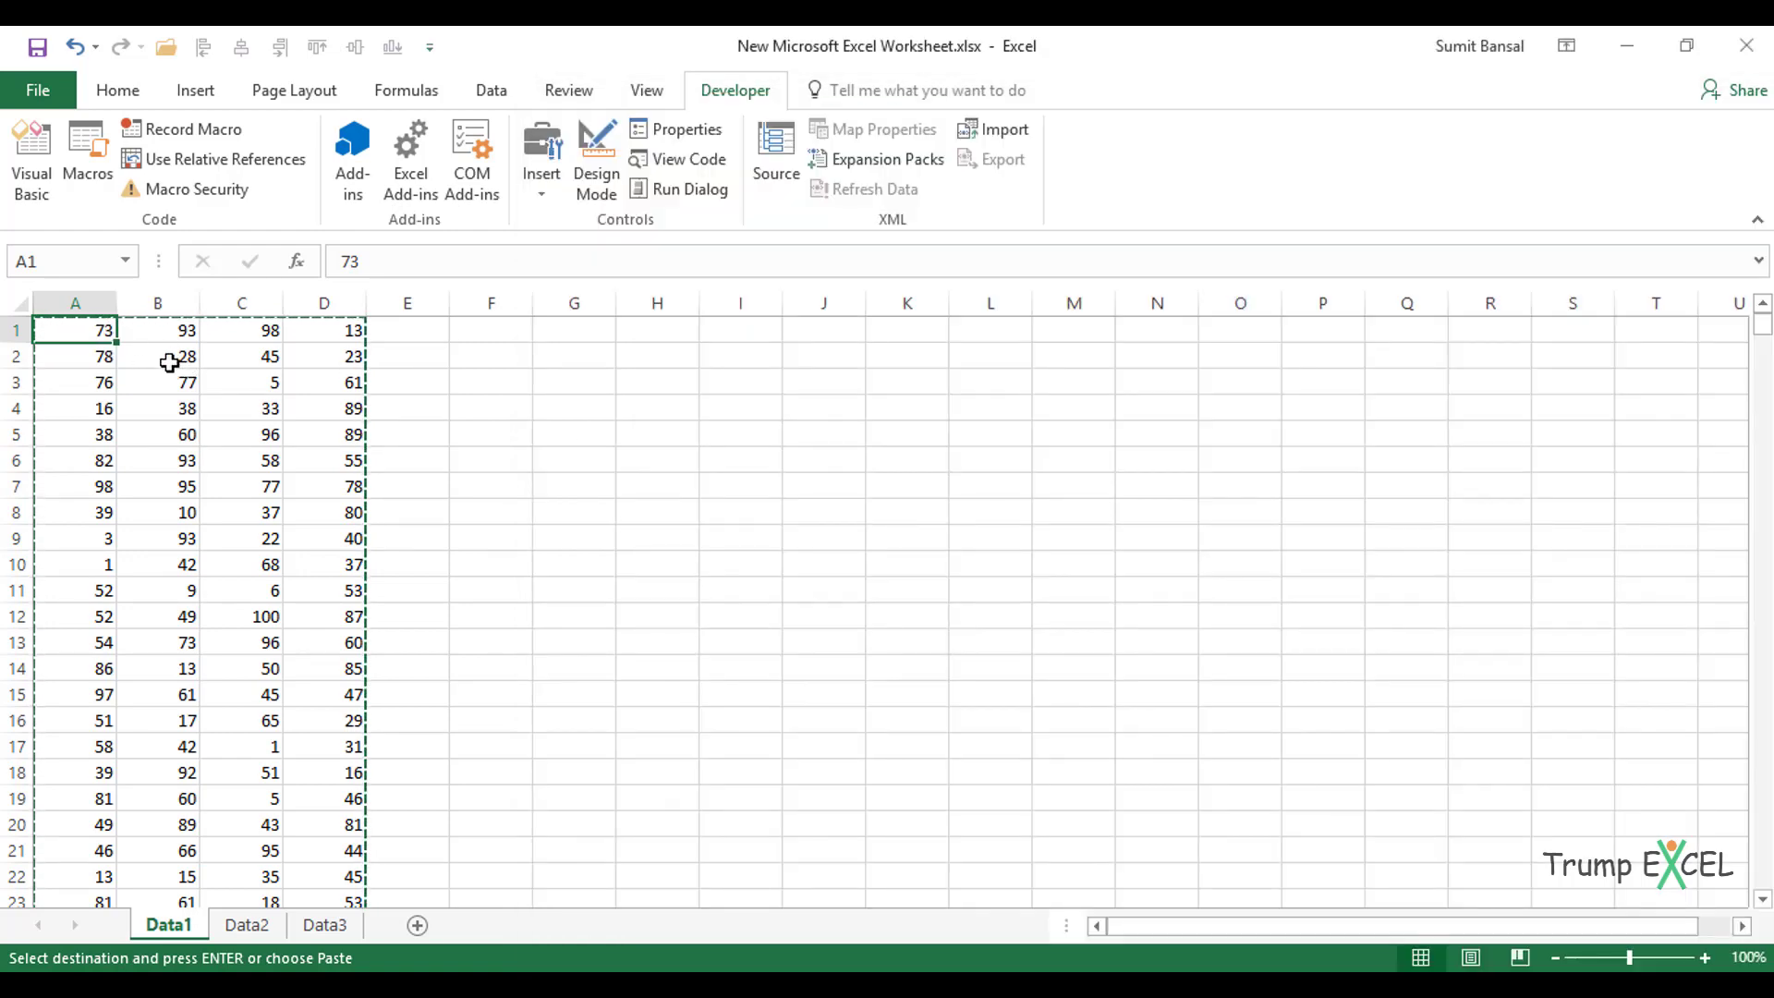
Add the Select500Cells macro from the Macros category to the Quick Access Toolbar via More Commands.
key("Escape")
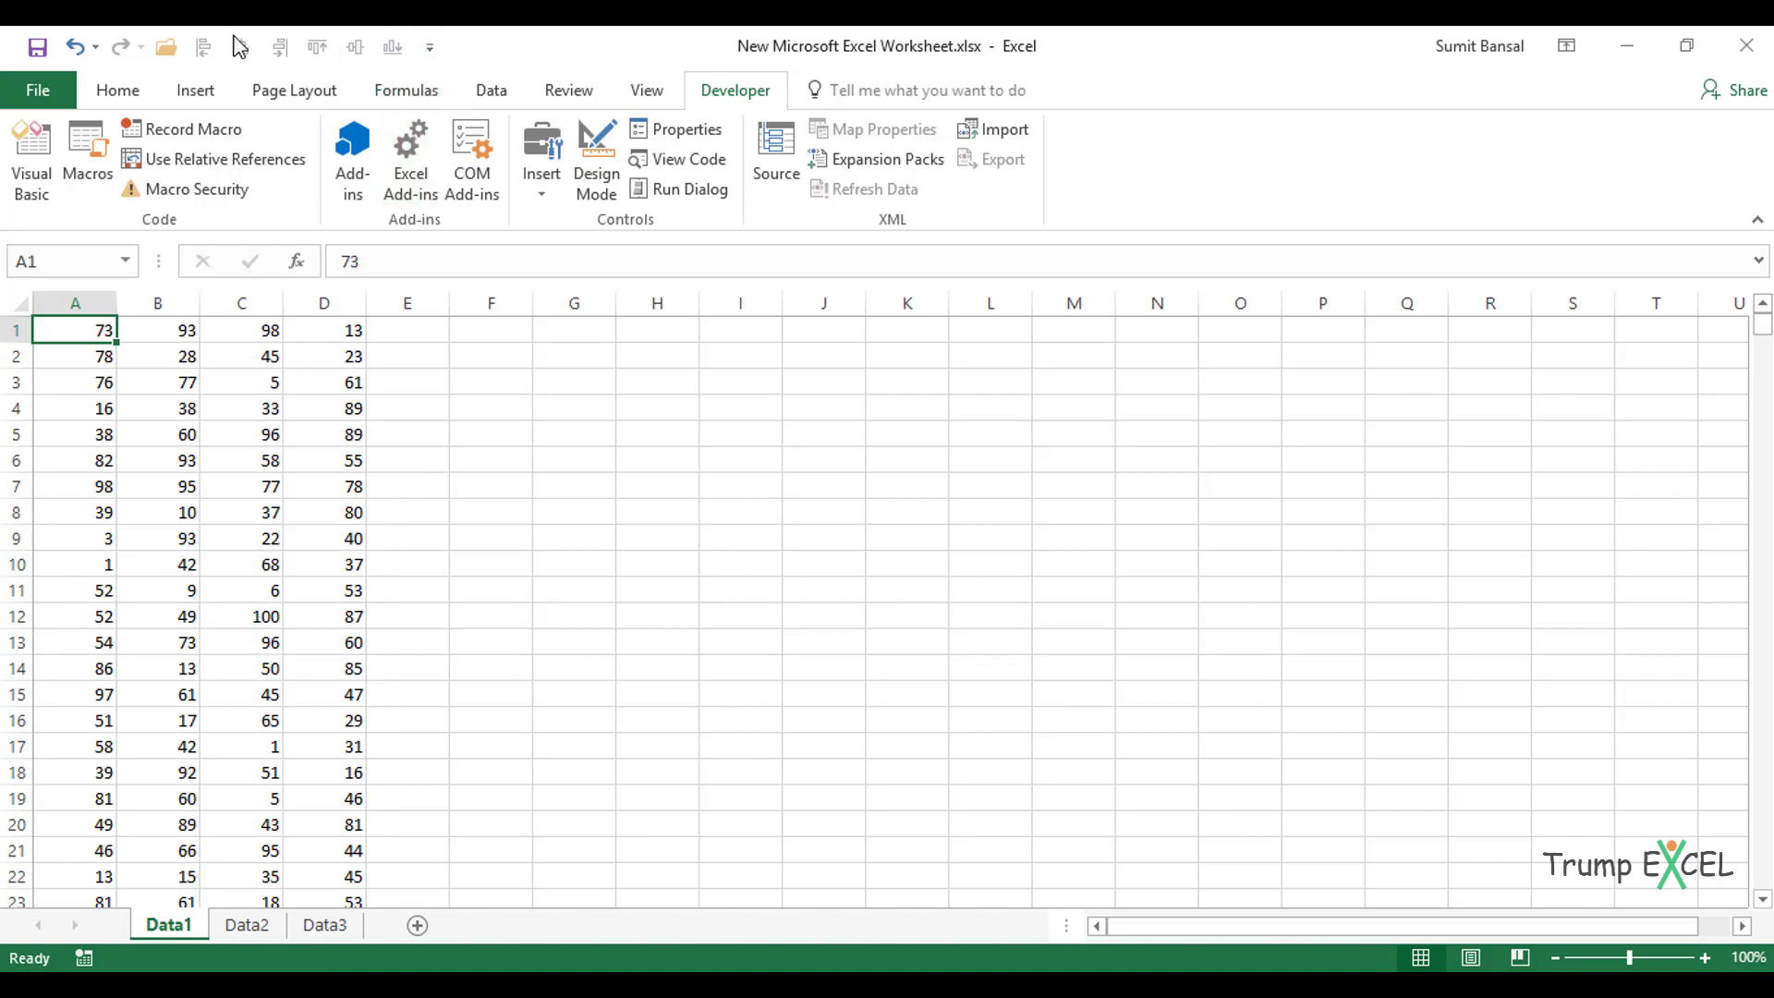
left_click(430, 48)
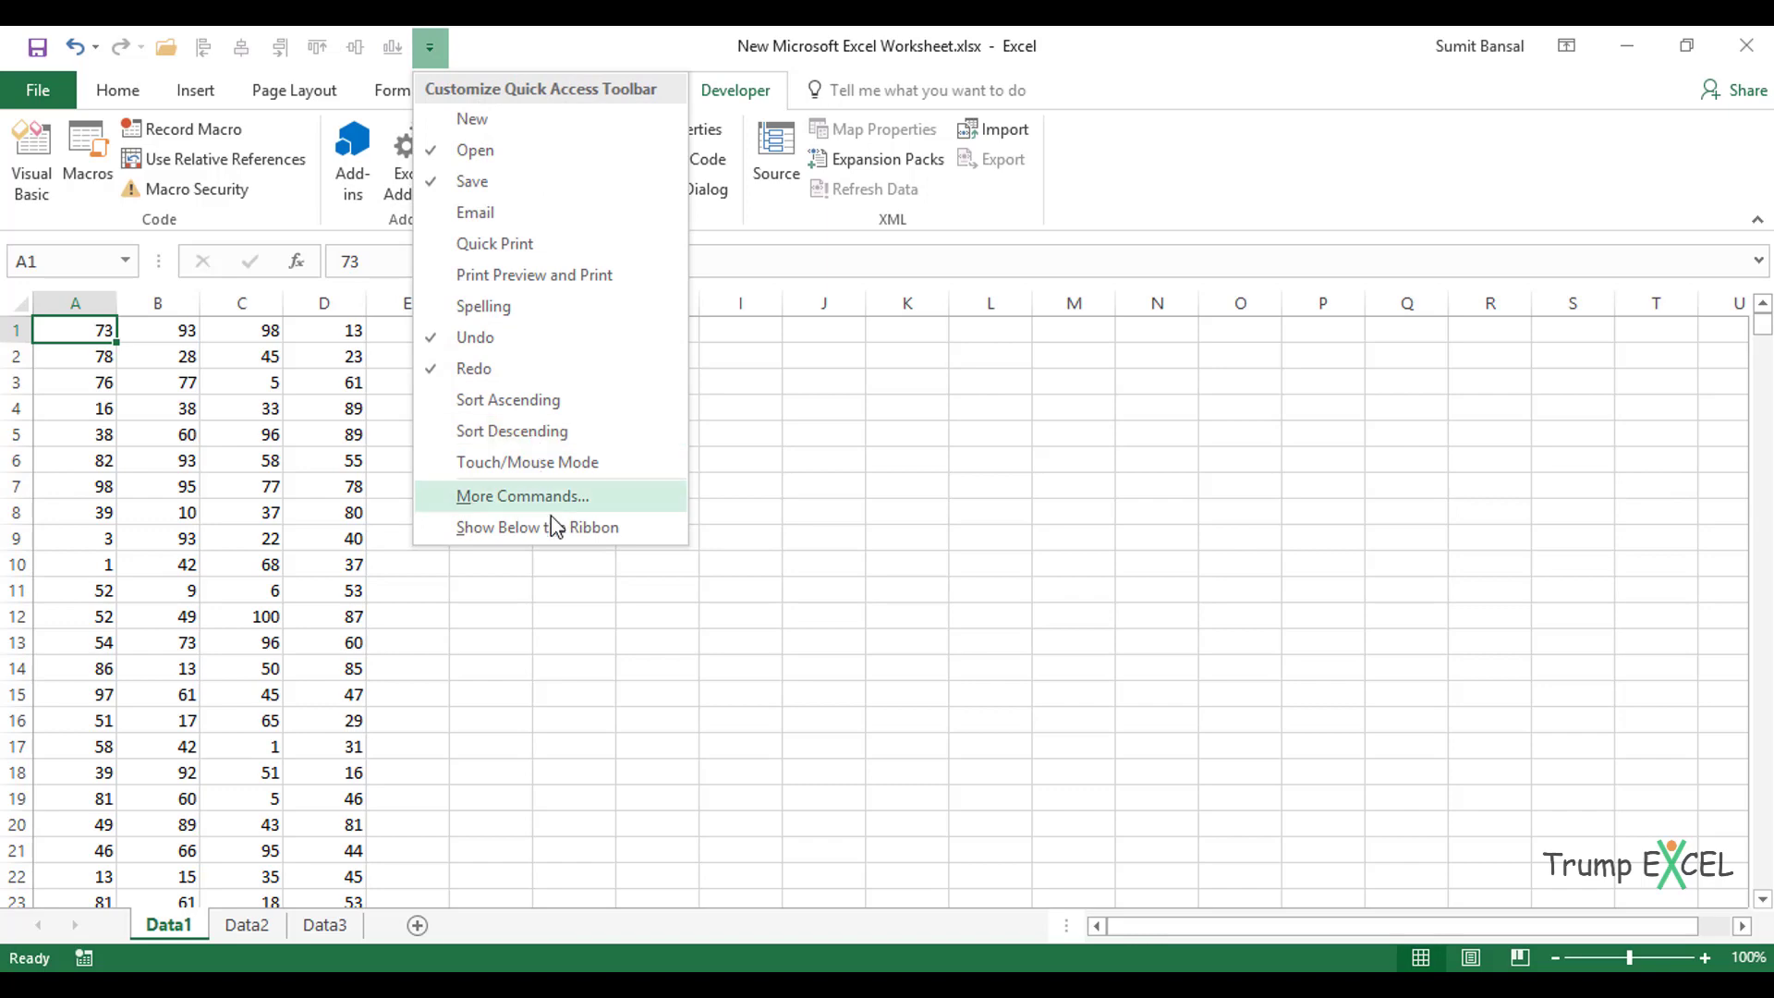
left_click(525, 496)
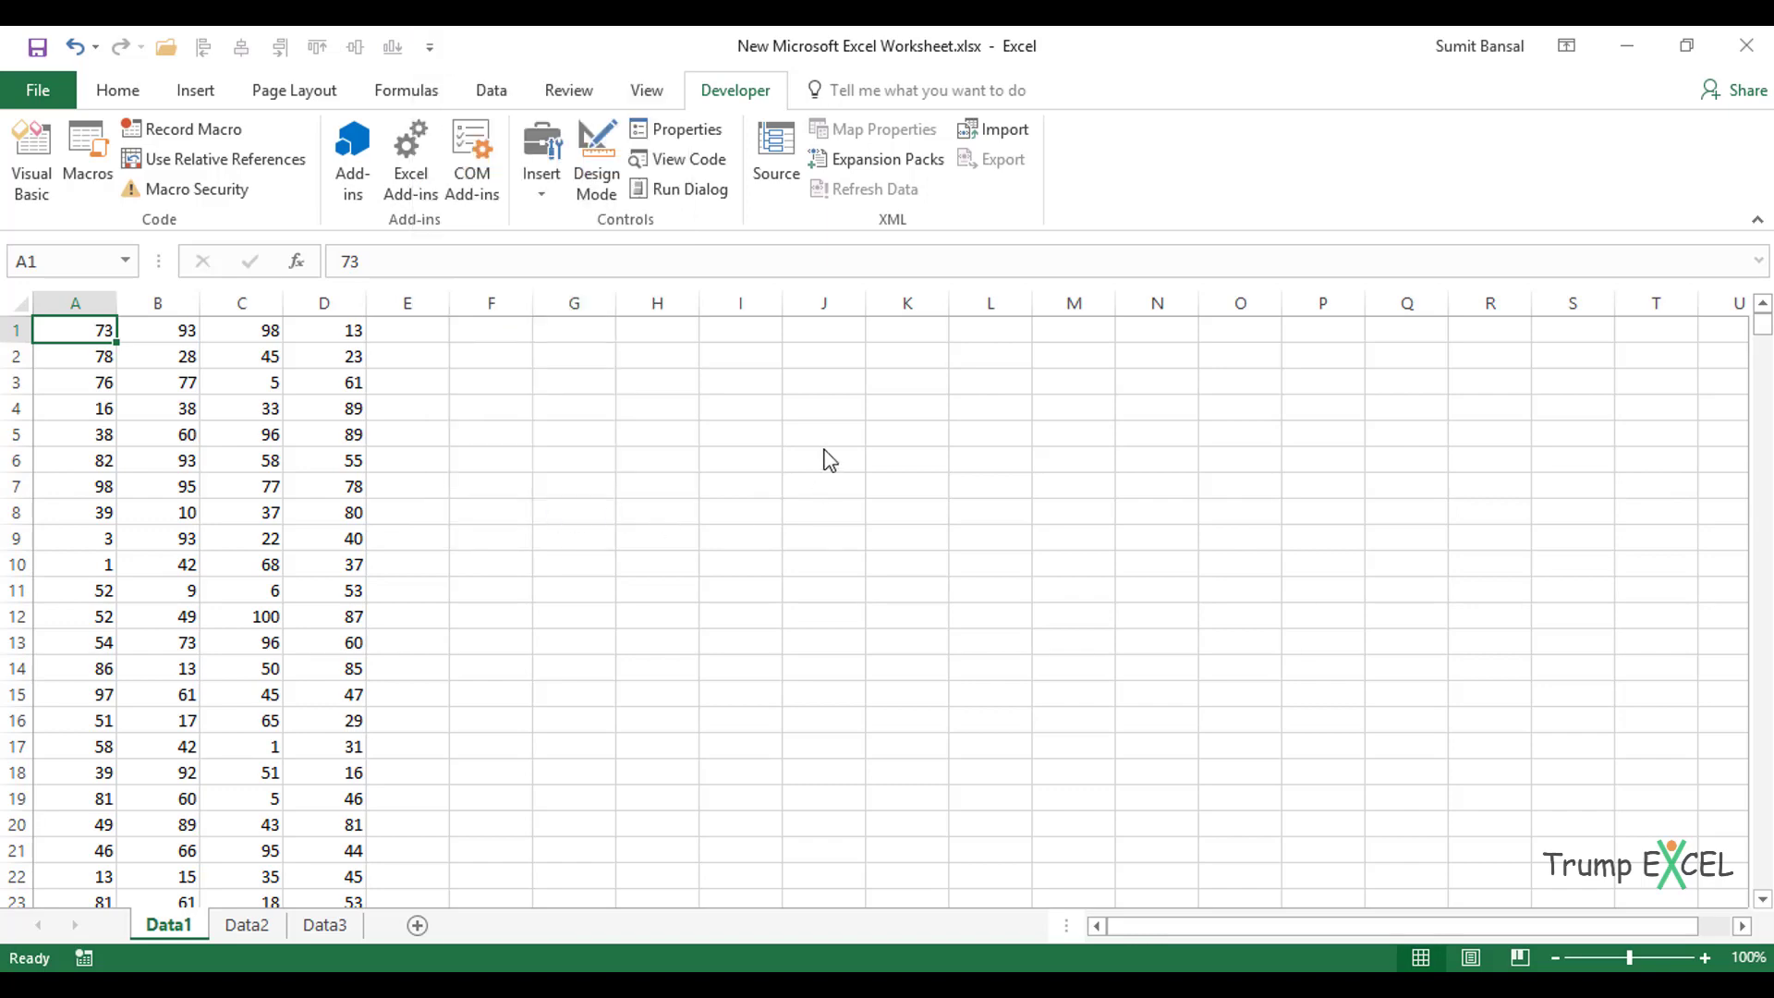
left_click_drag(666, 79, 727, 70)
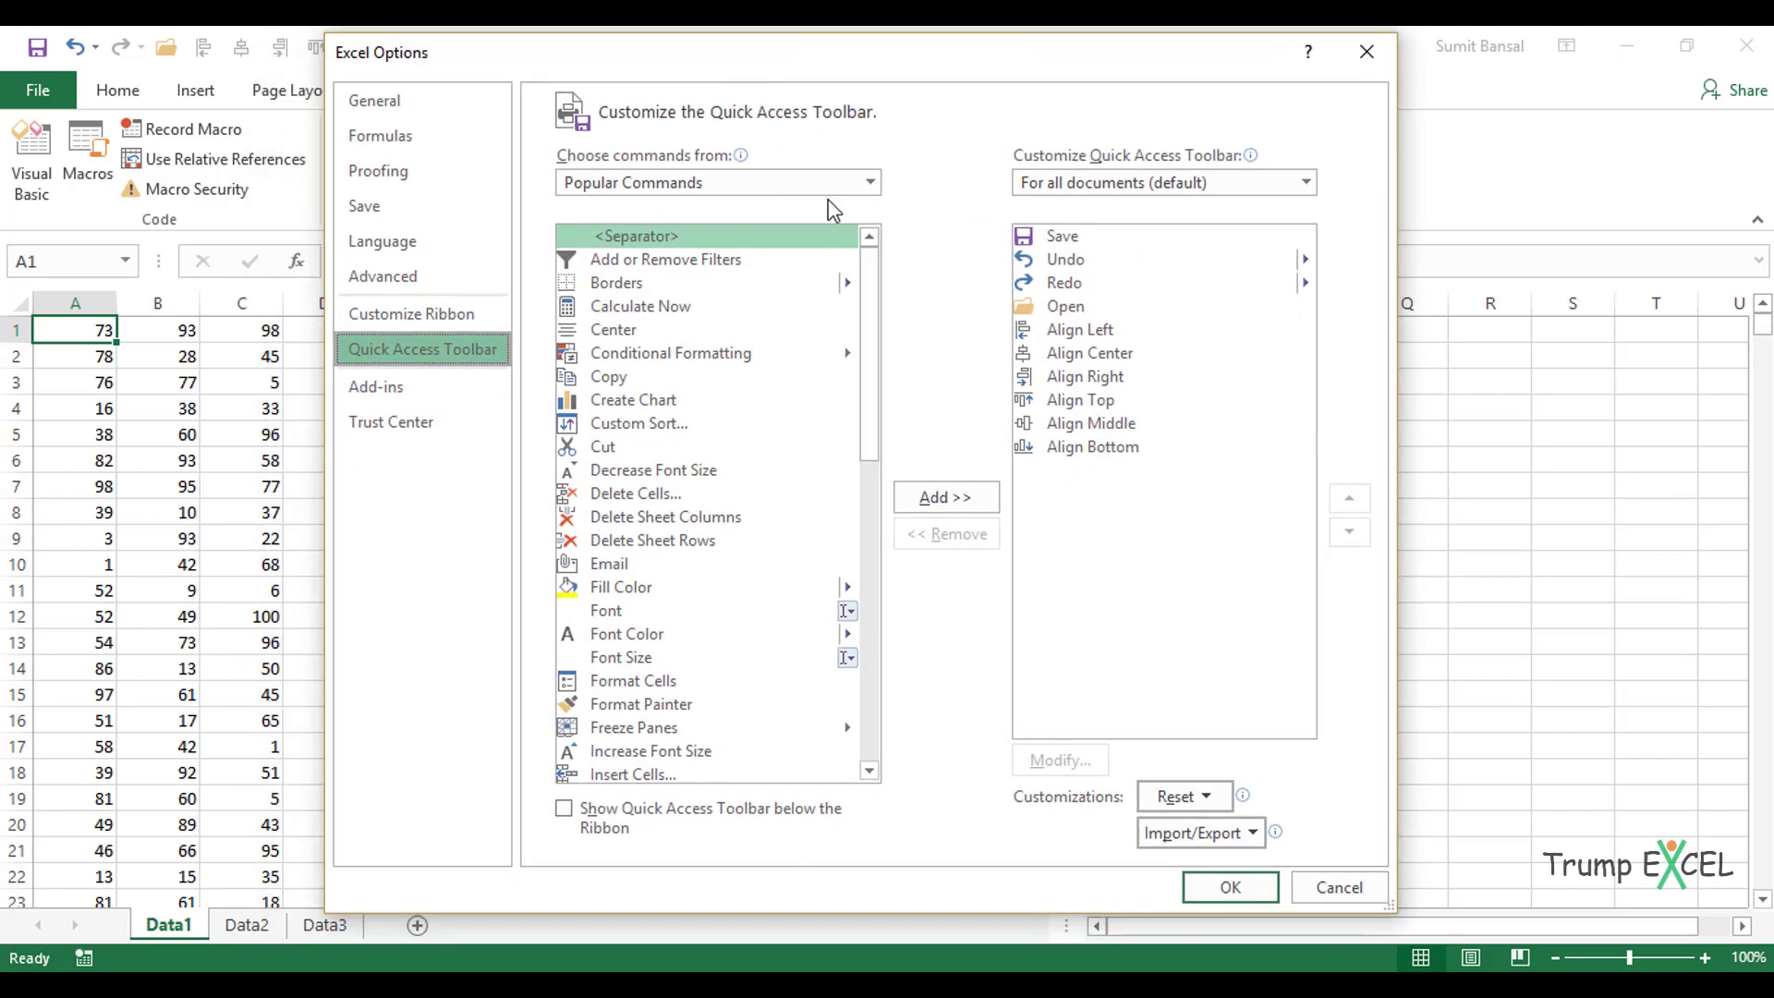
left_click(867, 187)
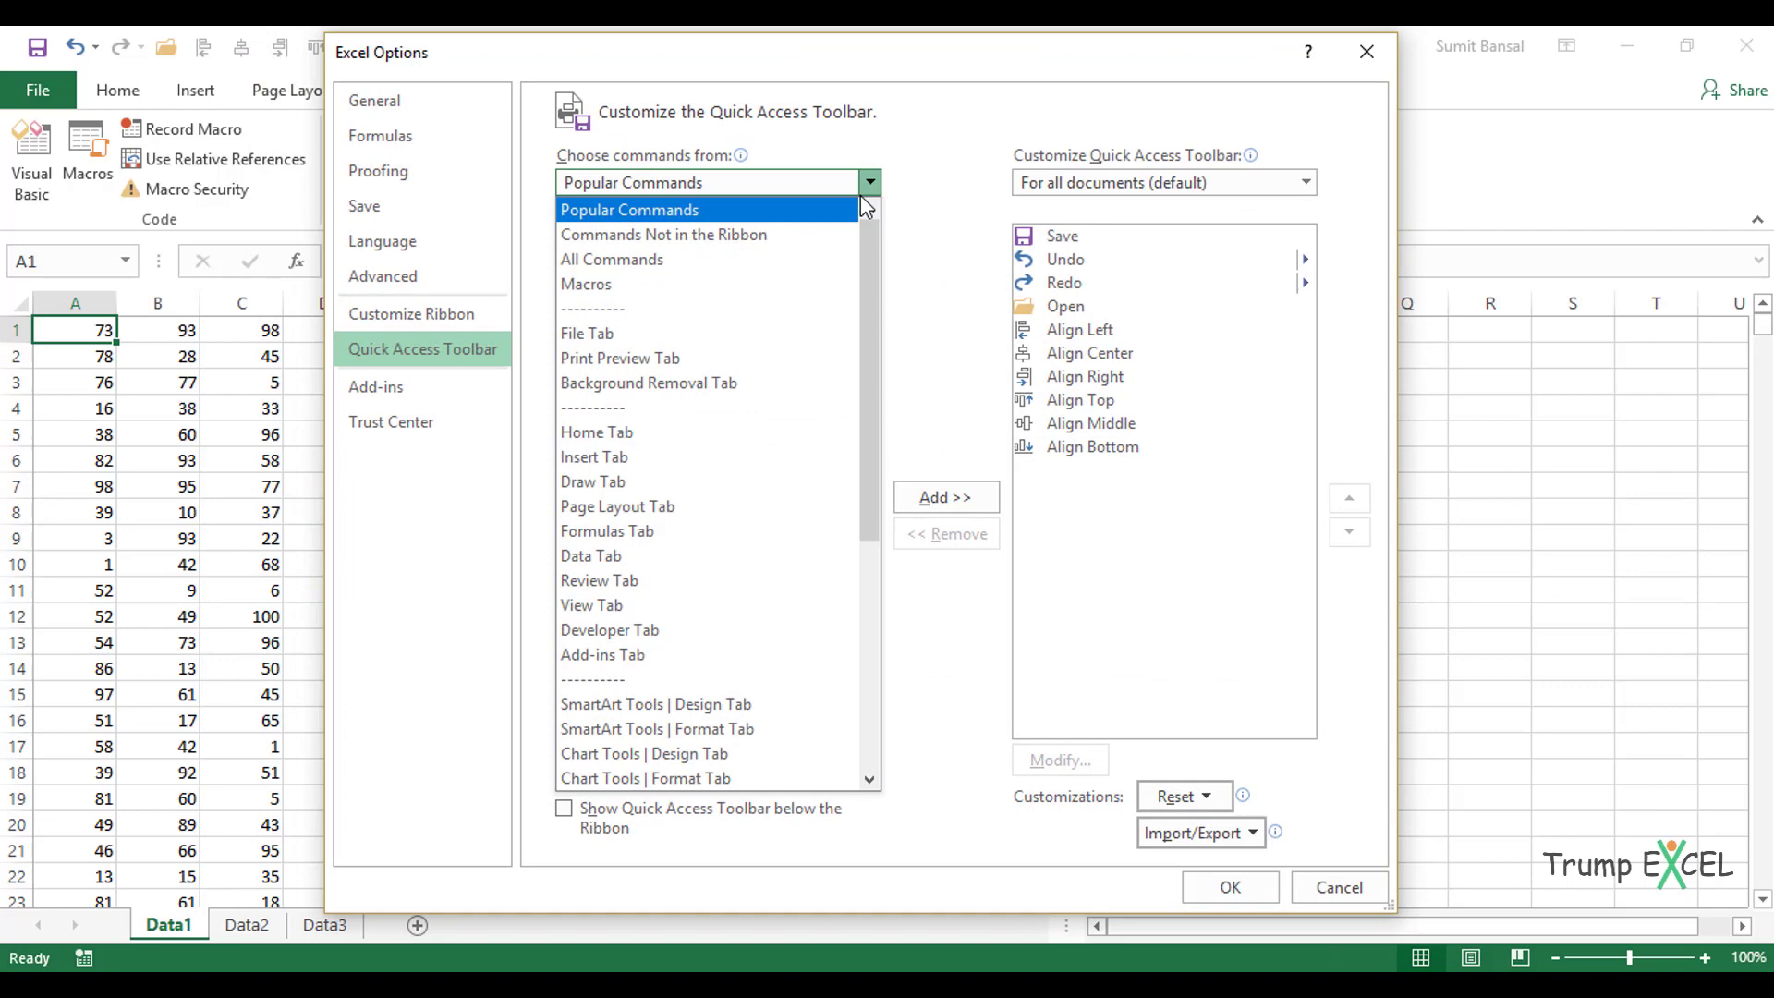
left_click(755, 294)
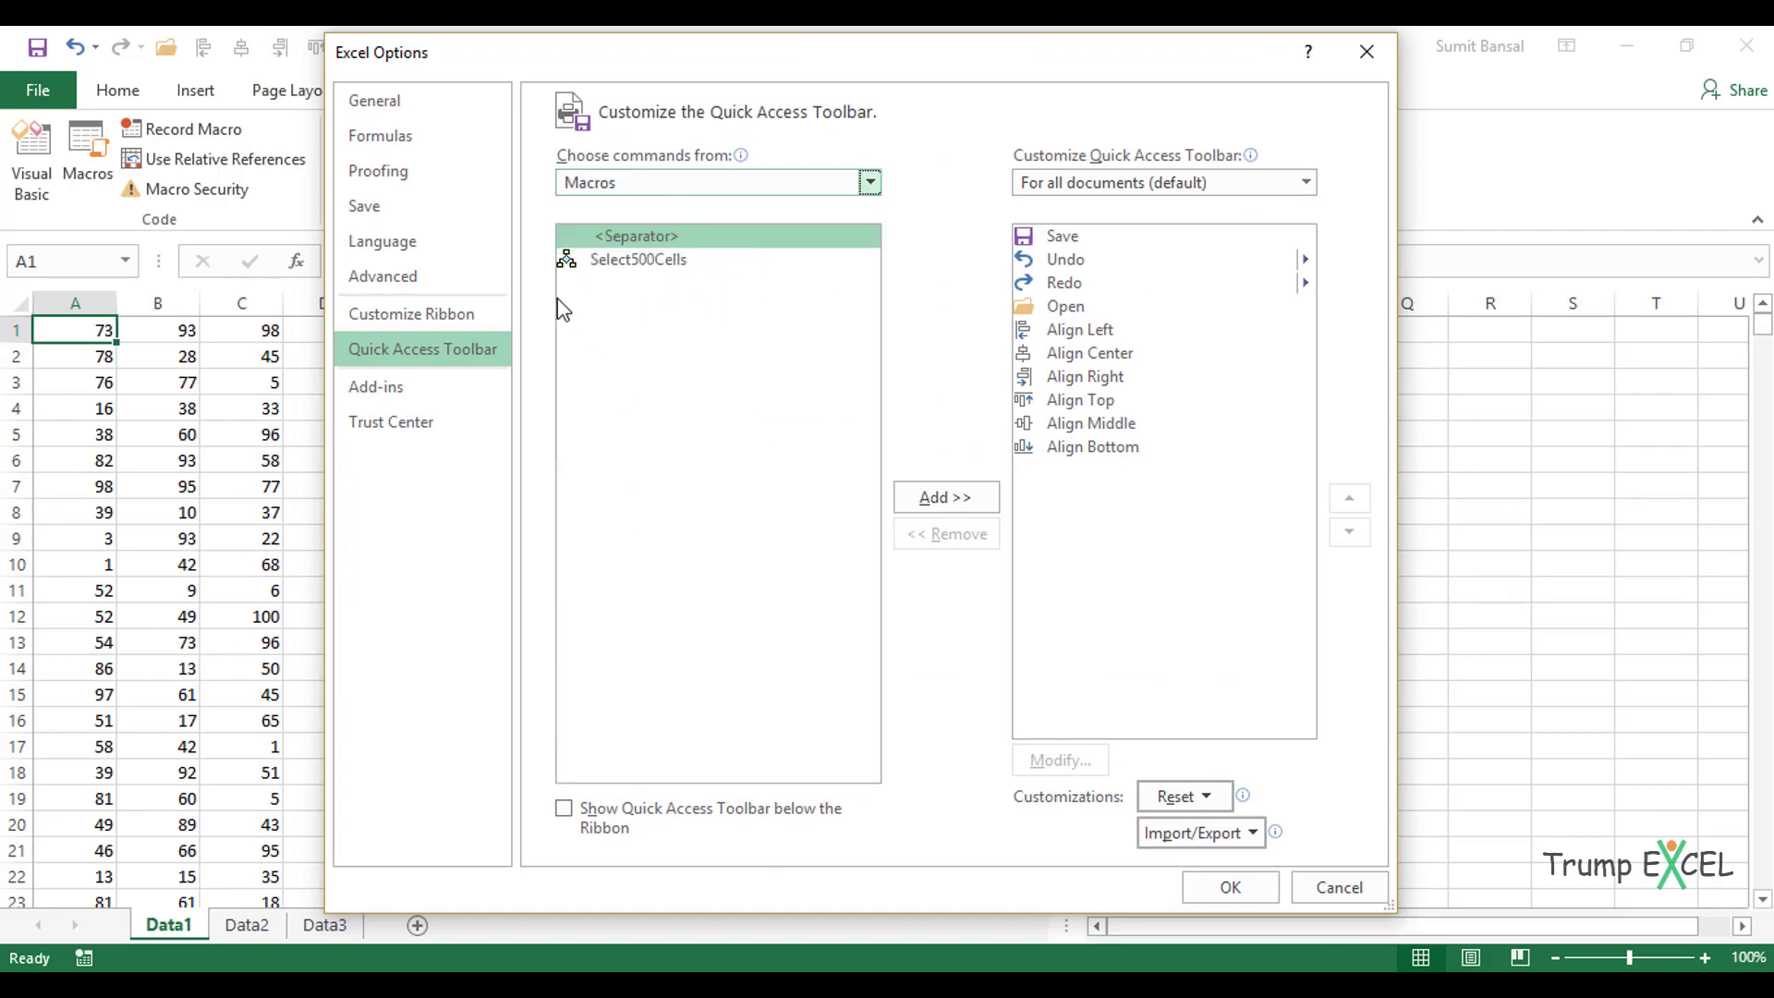
left_click(634, 262)
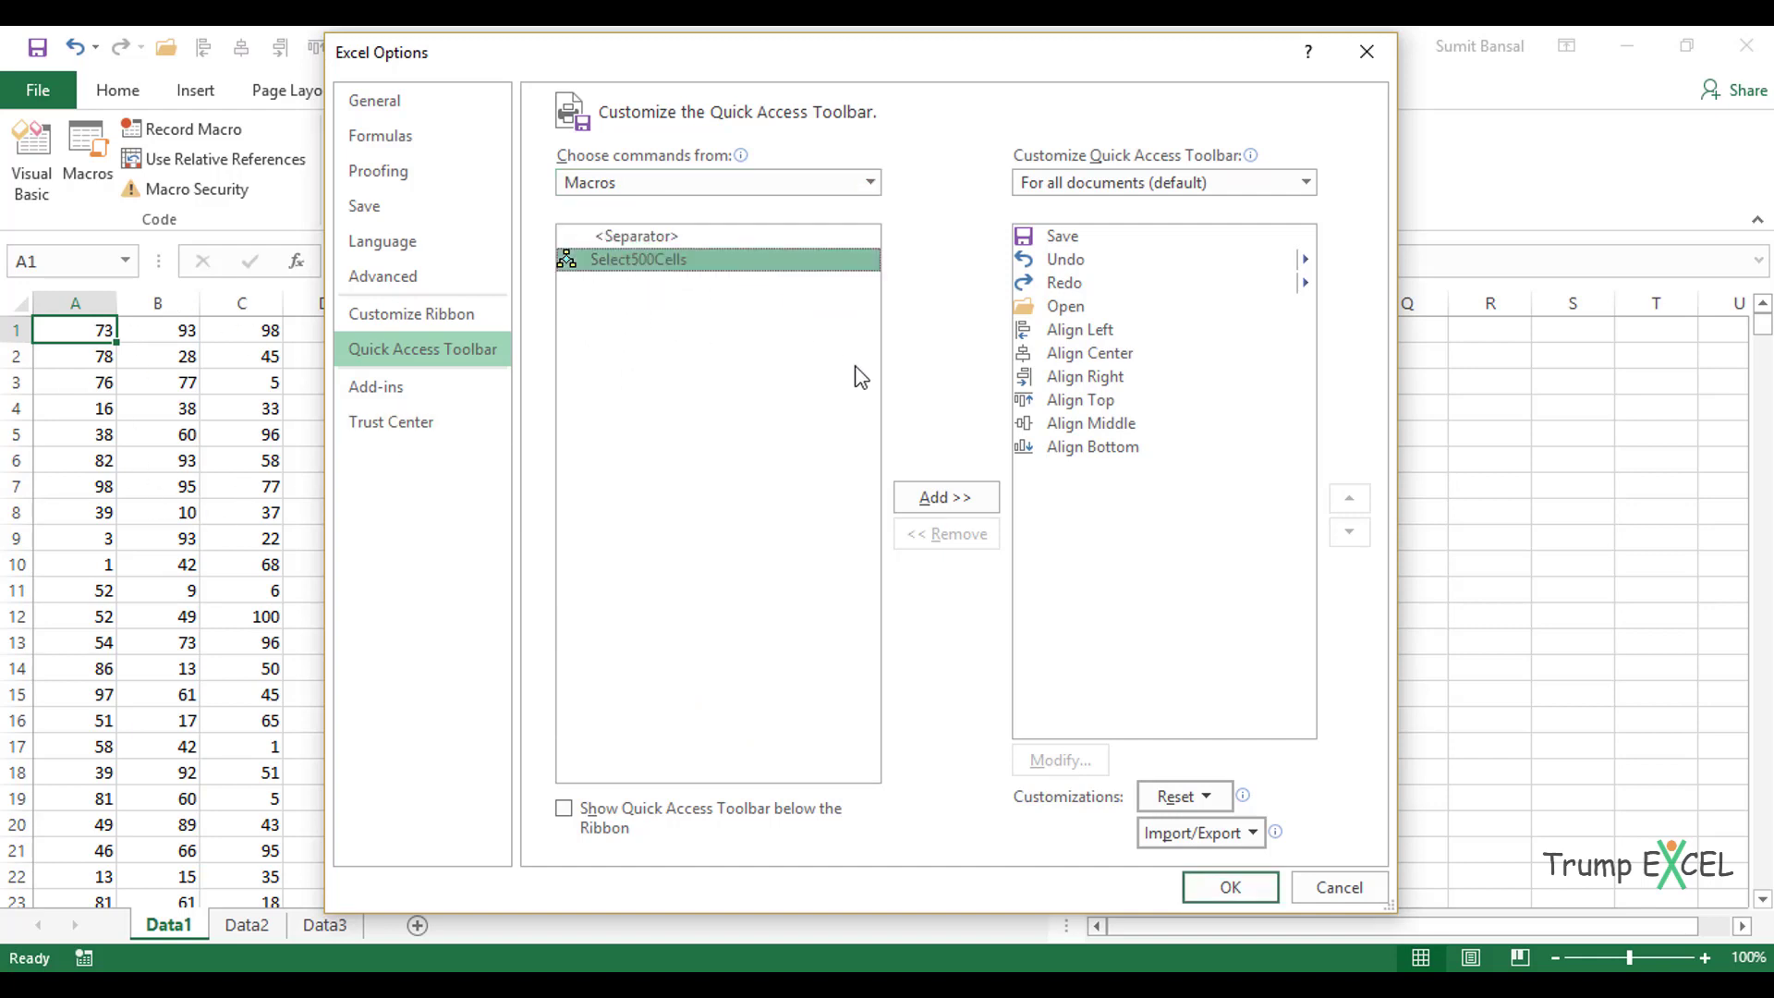
left_click(961, 498)
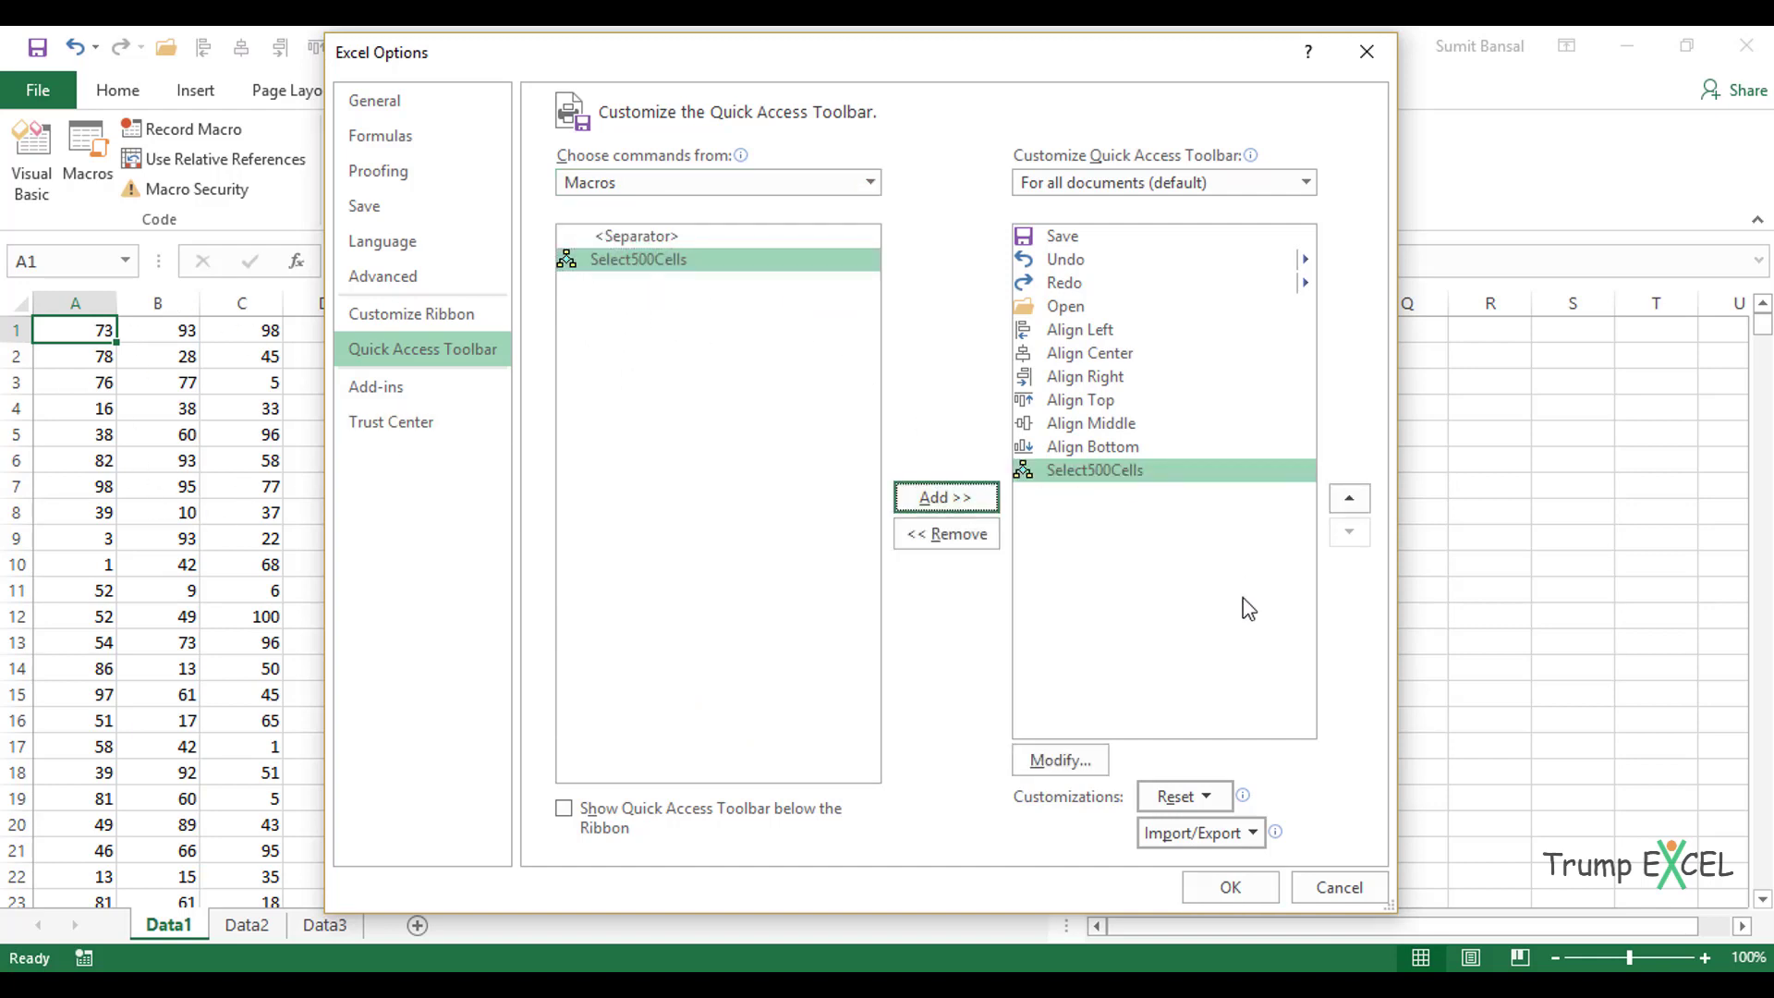
left_click(1275, 885)
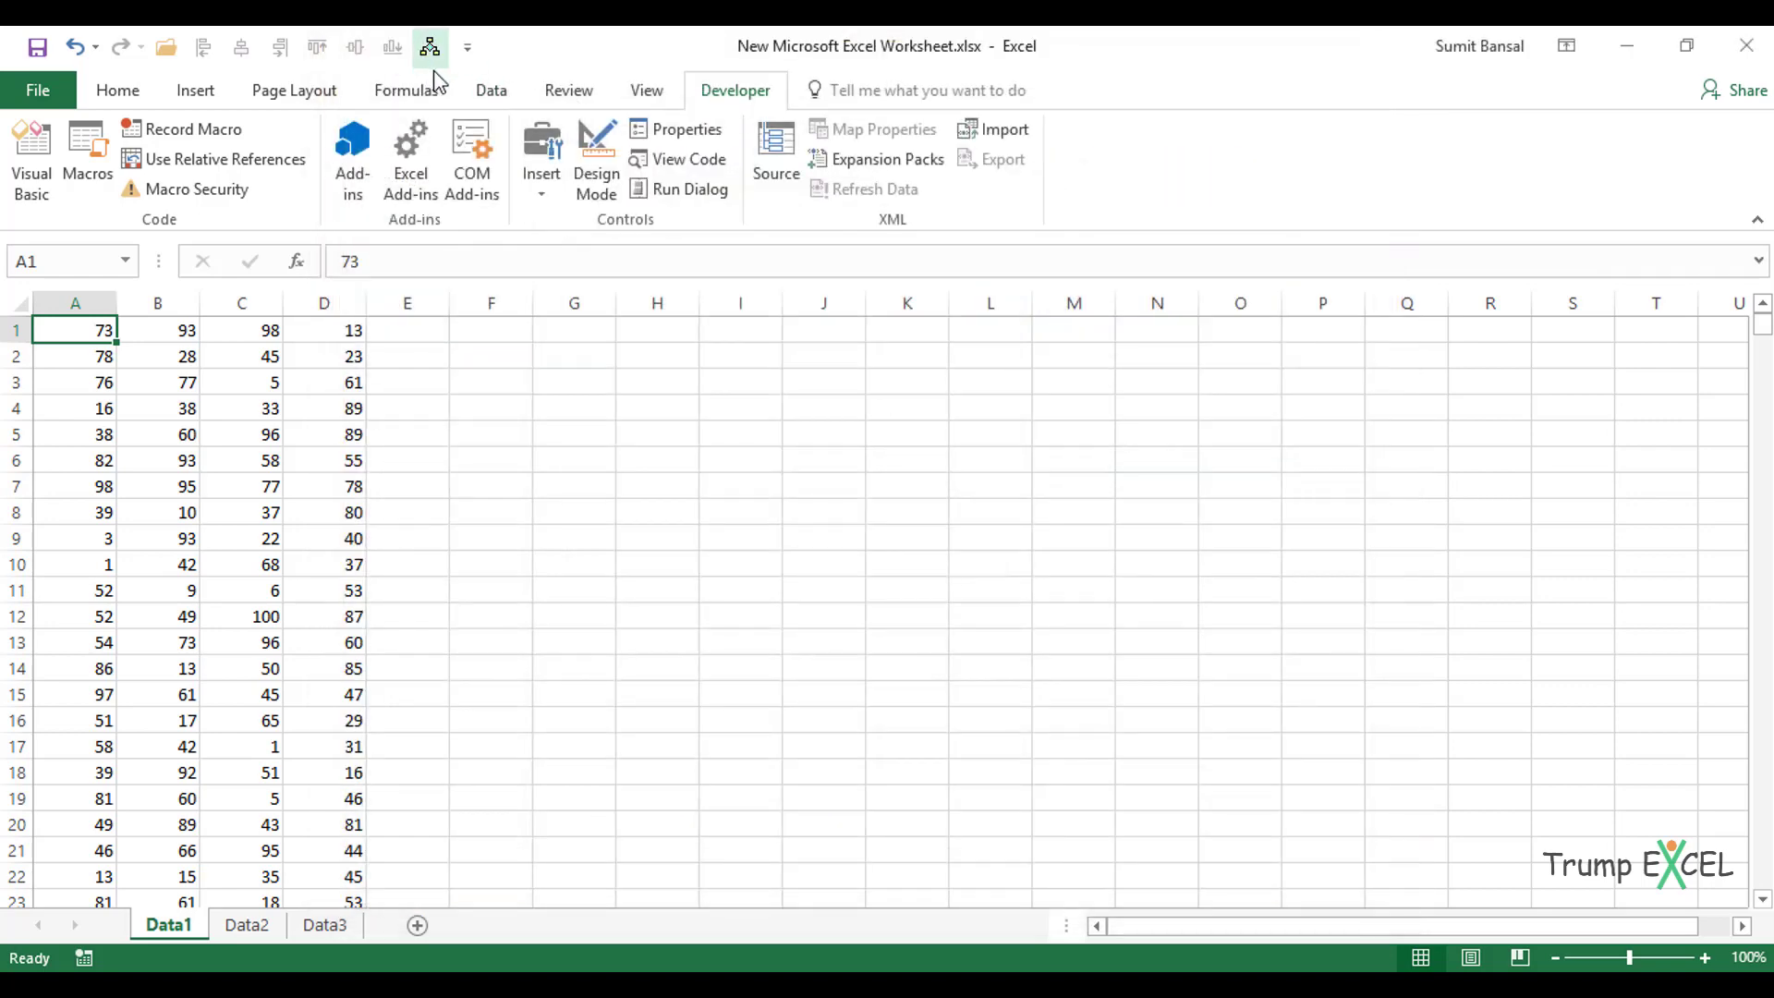
Run the Select500Cells toolbar button from A1 on the Data1 sheet.
left_click(101, 362)
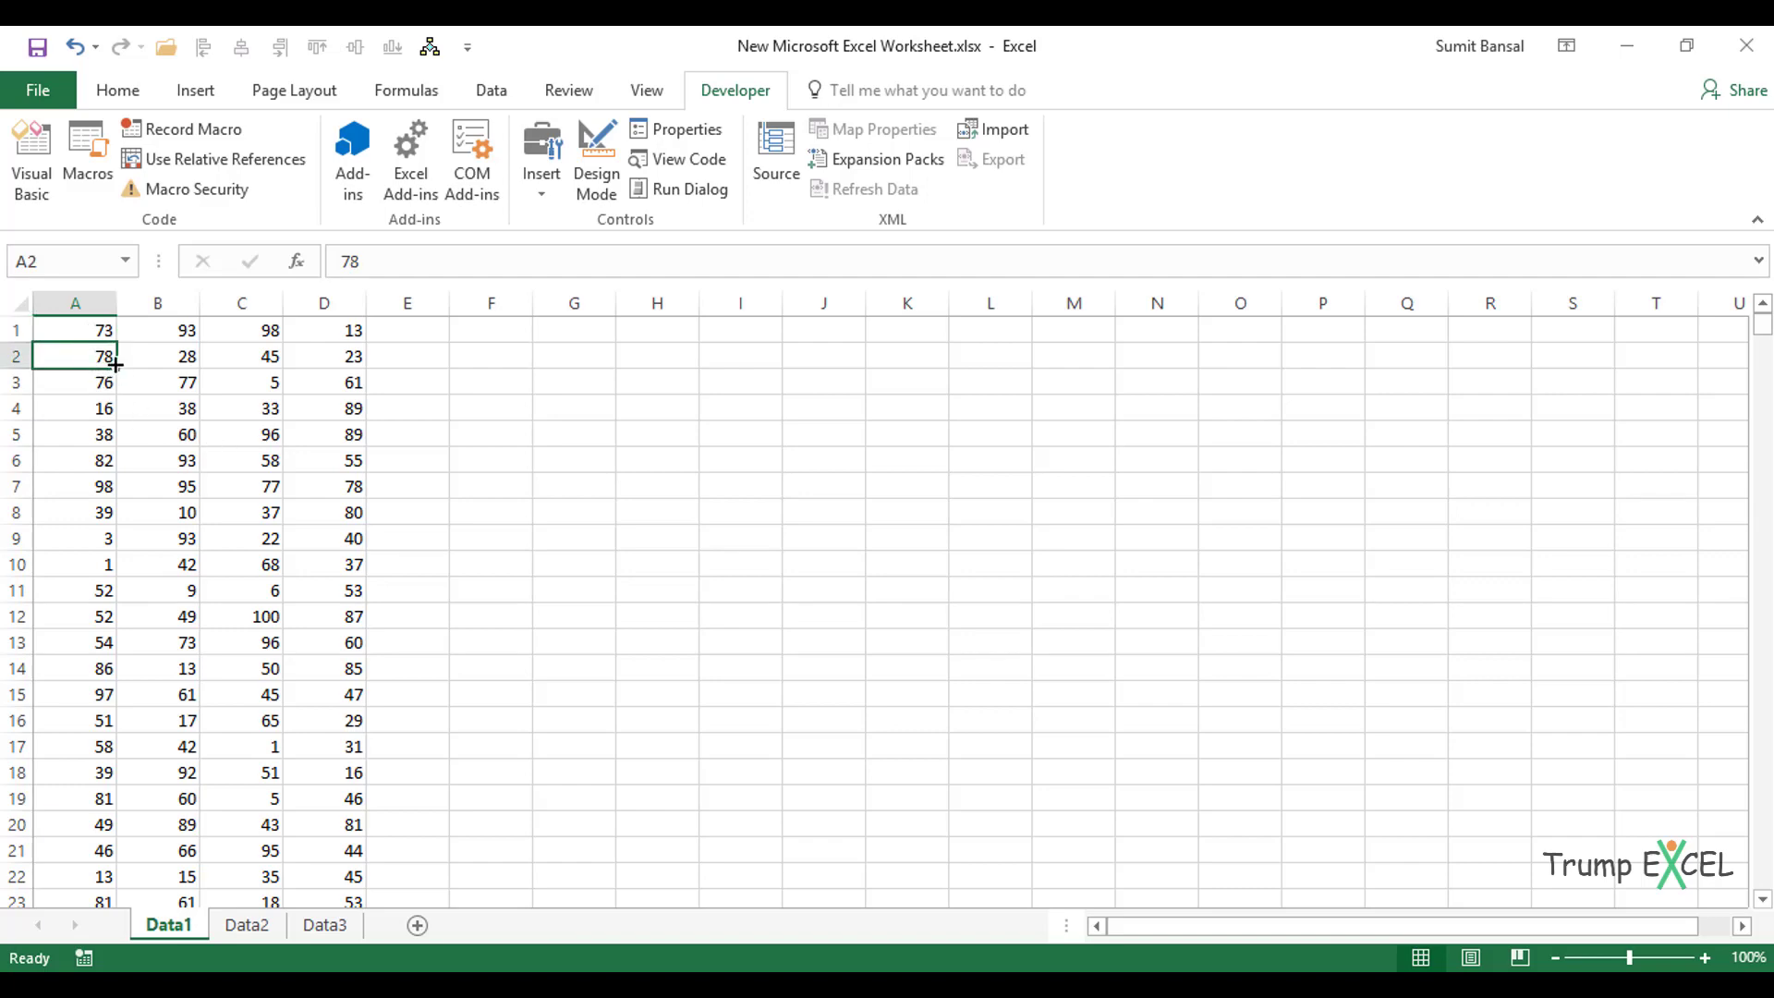
left_click(93, 335)
left_click(429, 48)
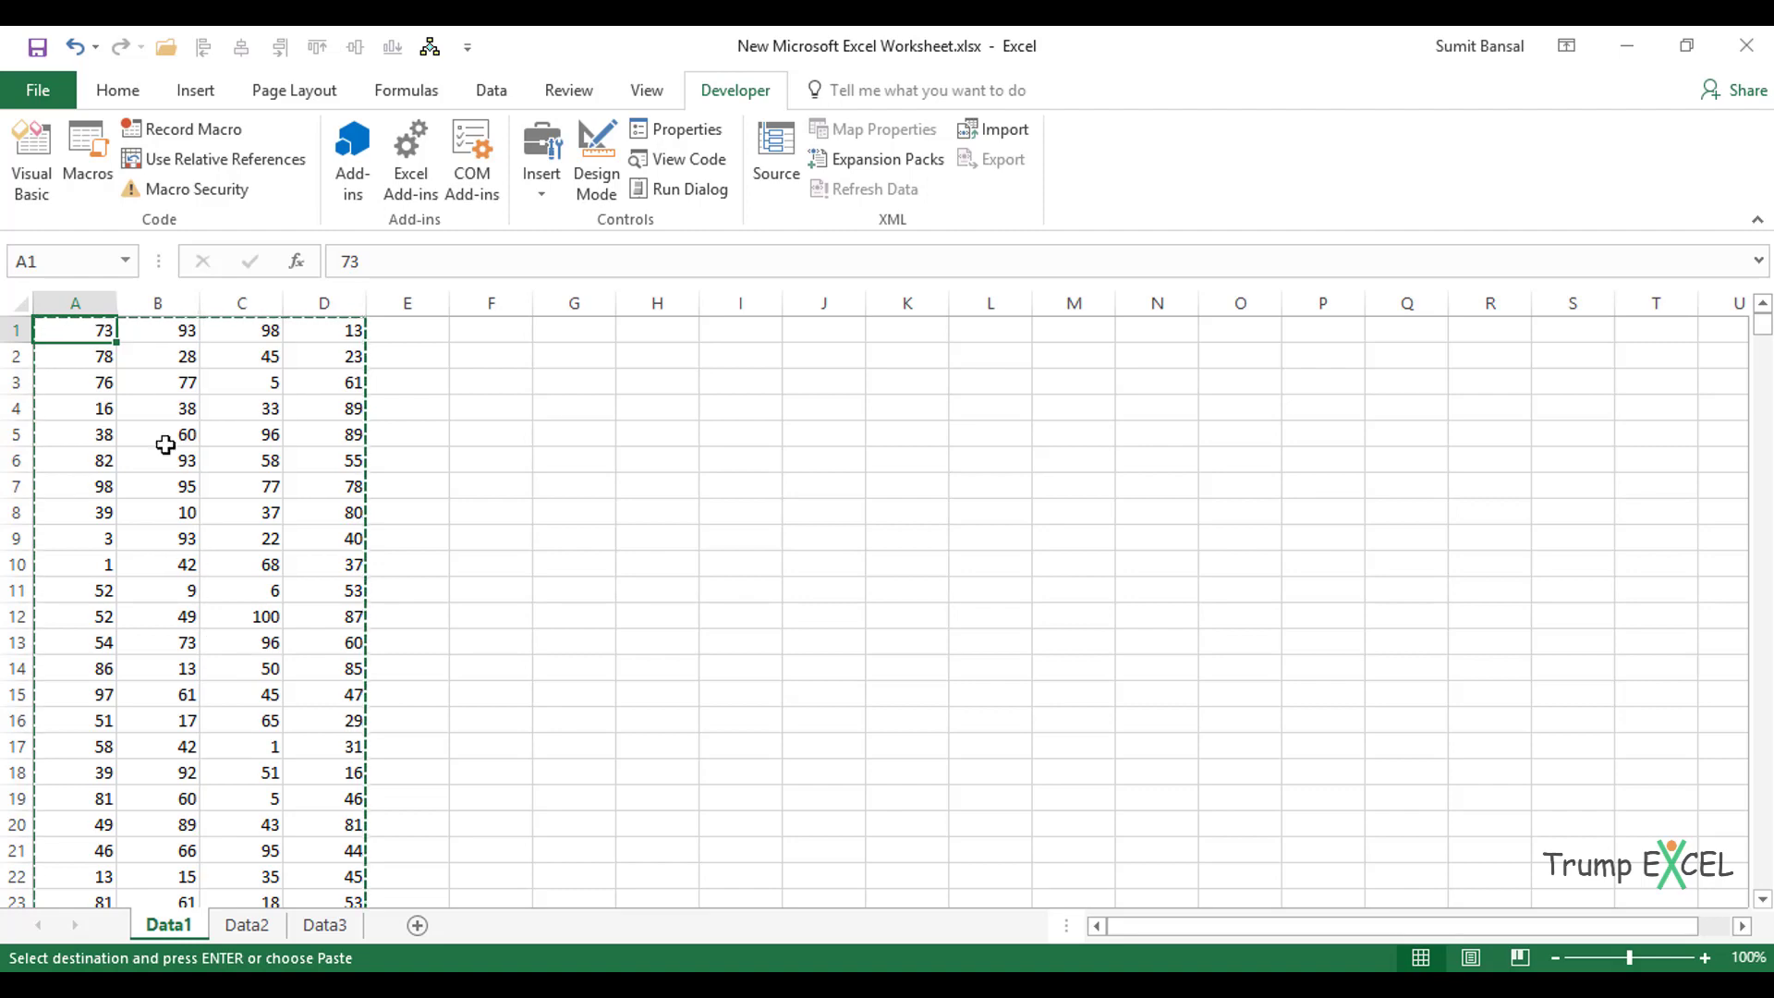
On the Data2 sheet, run the macro from A1 to copy its A–D block.
left_click(247, 925)
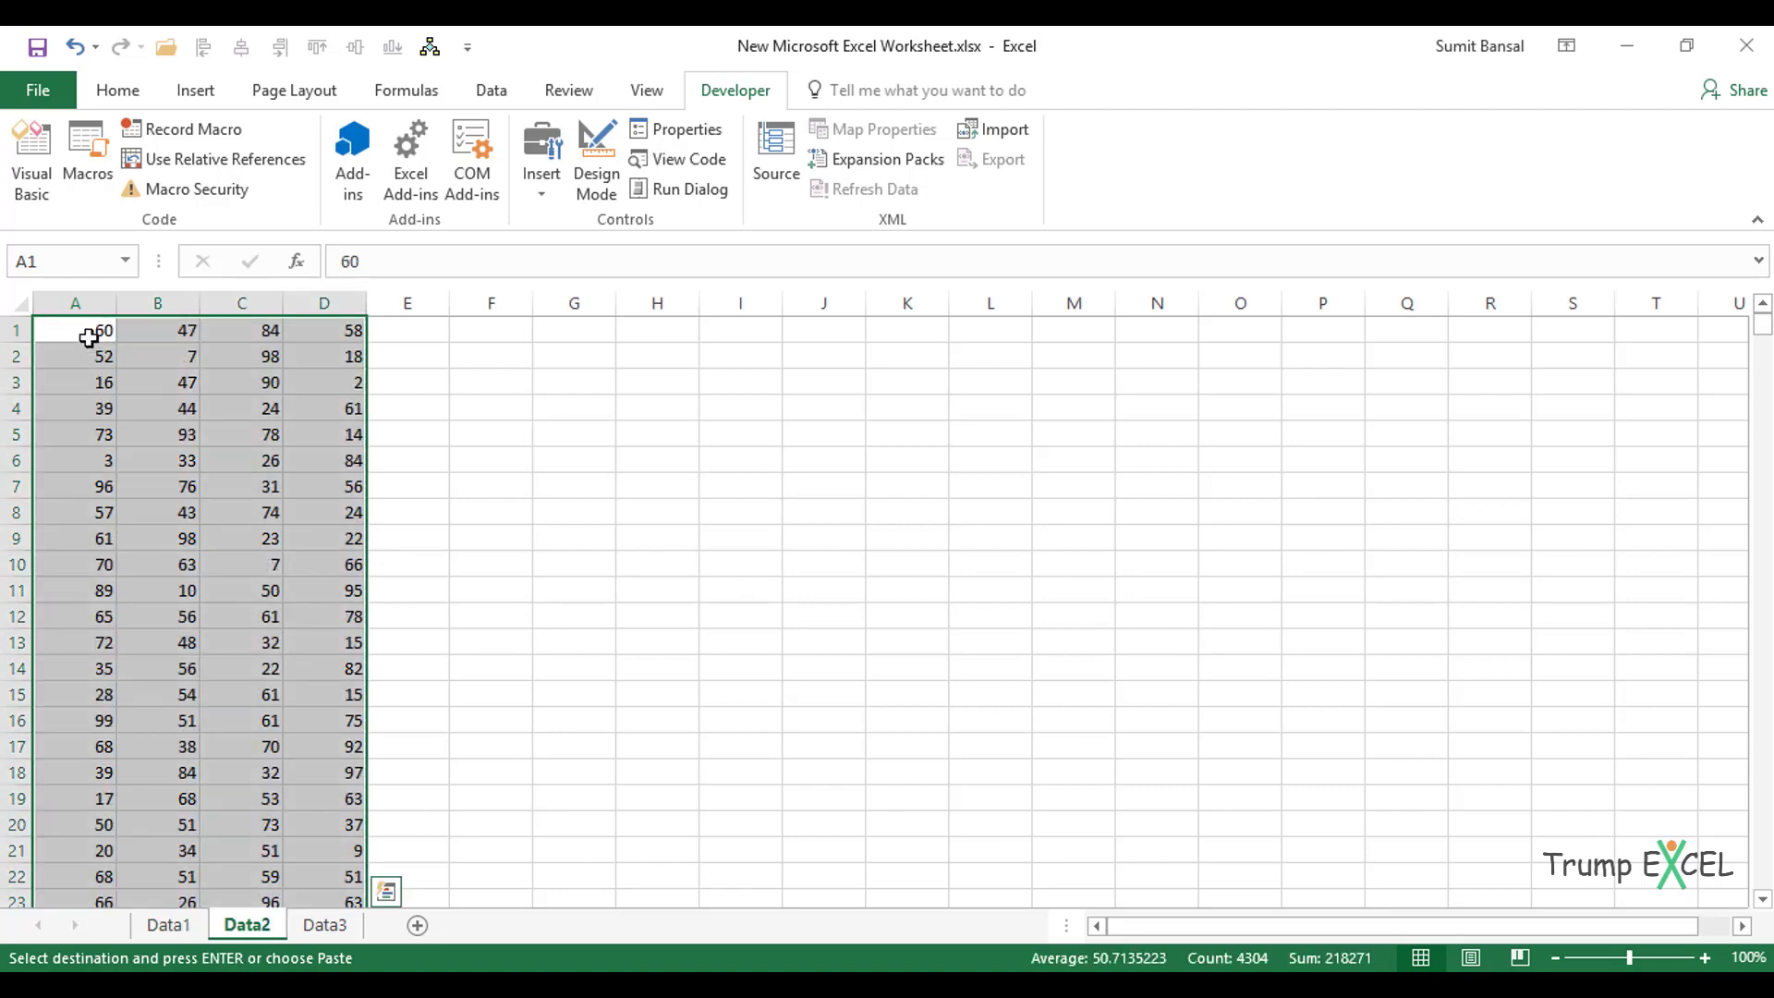
left_click(92, 335)
left_click(430, 47)
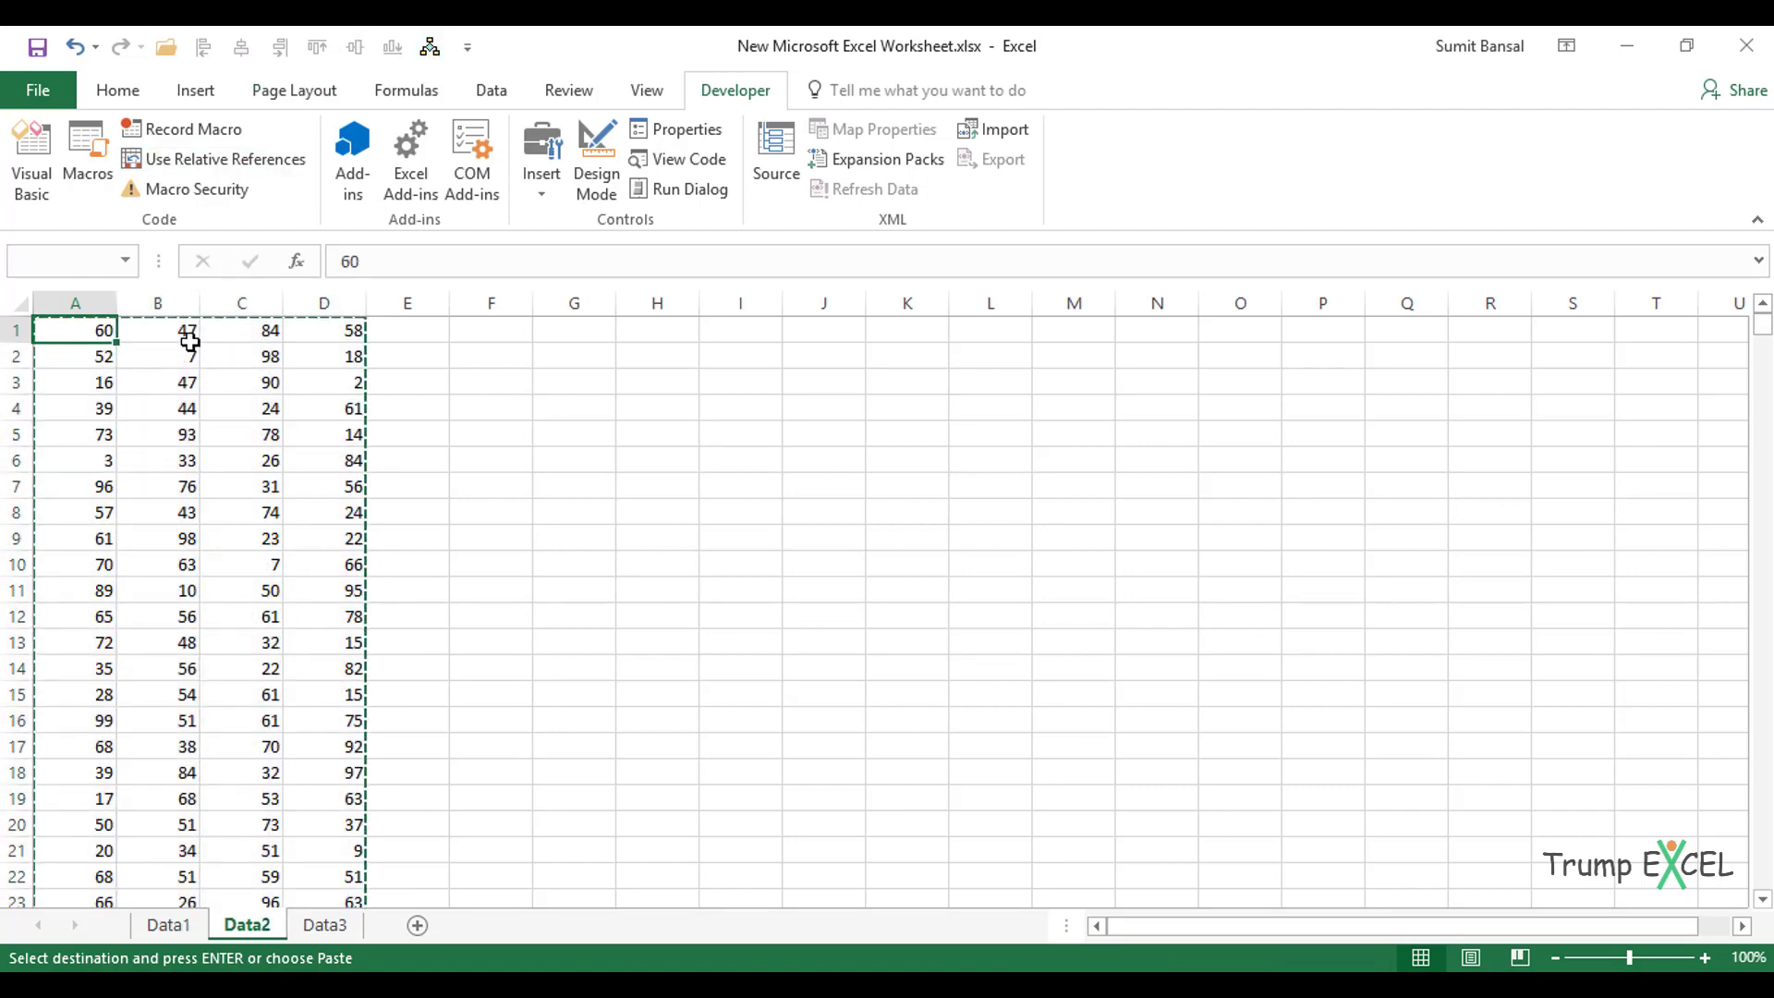